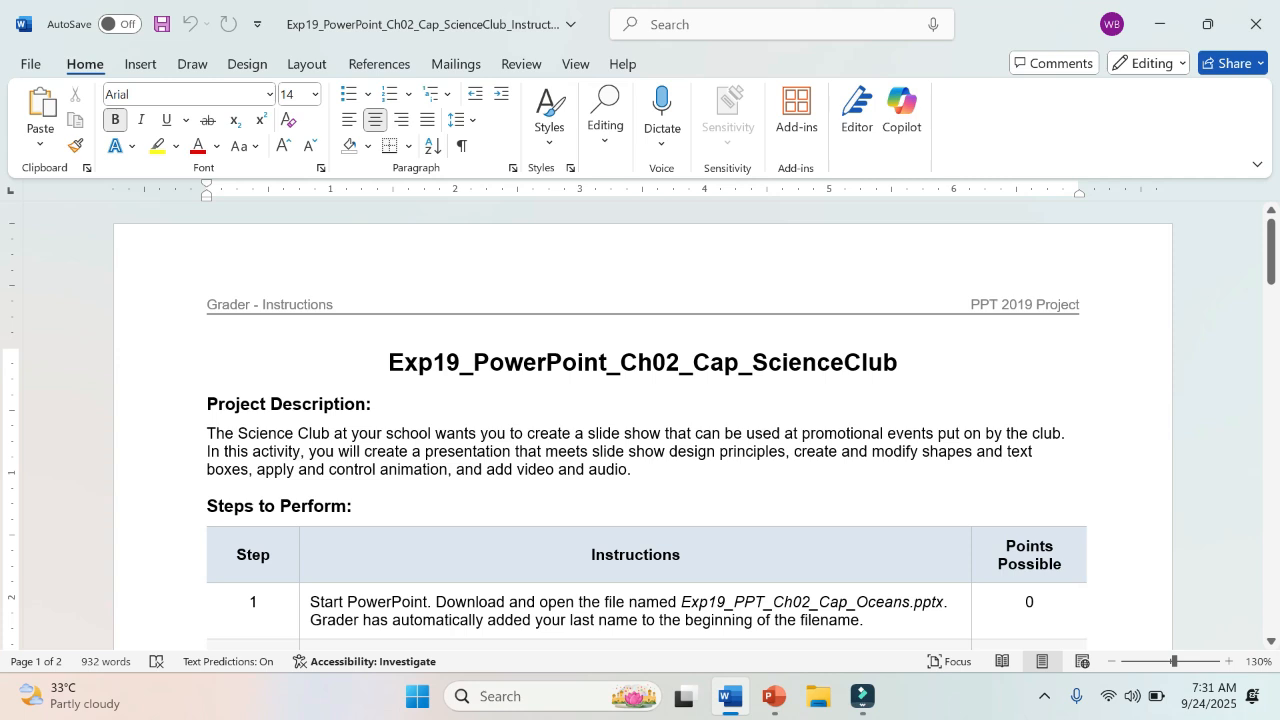
Step: Highlight "to create a slide show", "create and modify shapes" and "apply and control animation, and add video and audio." in yellow in the project description
{"action": "left_click_drag", "start_coordinate": [510, 433], "coordinate": [663, 433]}
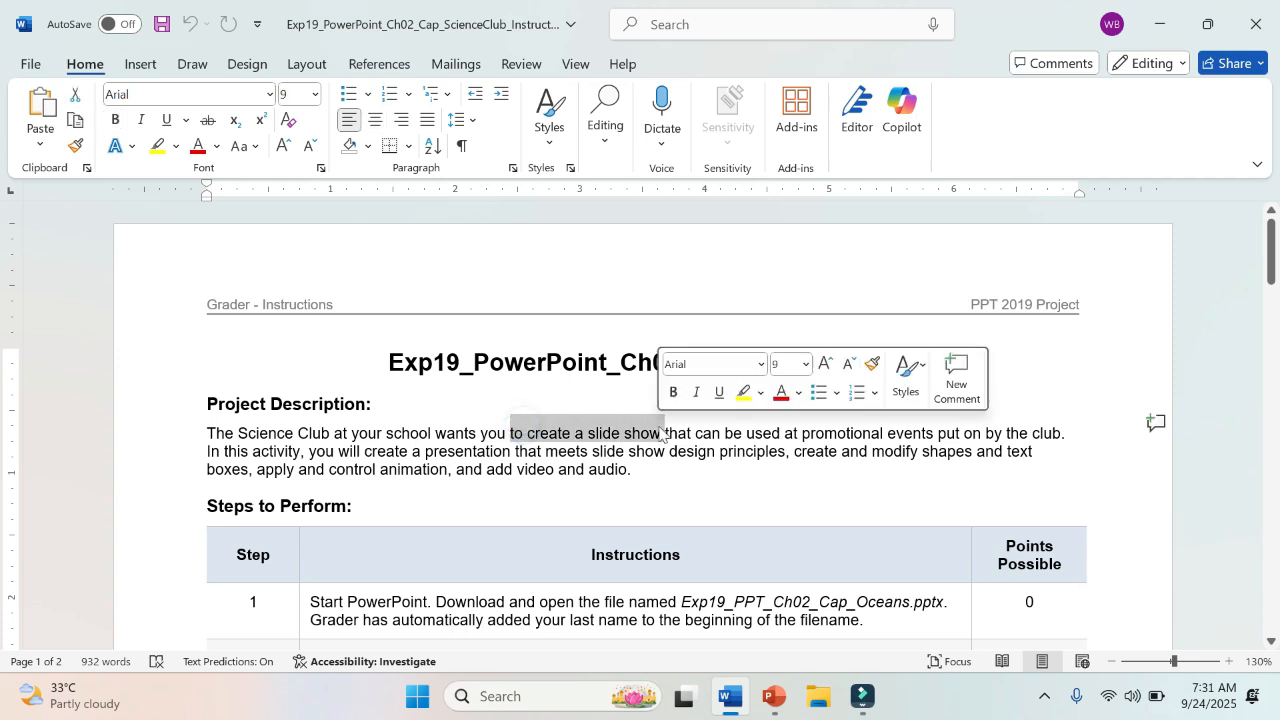
{"action": "left_click", "coordinate": [745, 395]}
{"action": "left_click", "coordinate": [758, 433]}
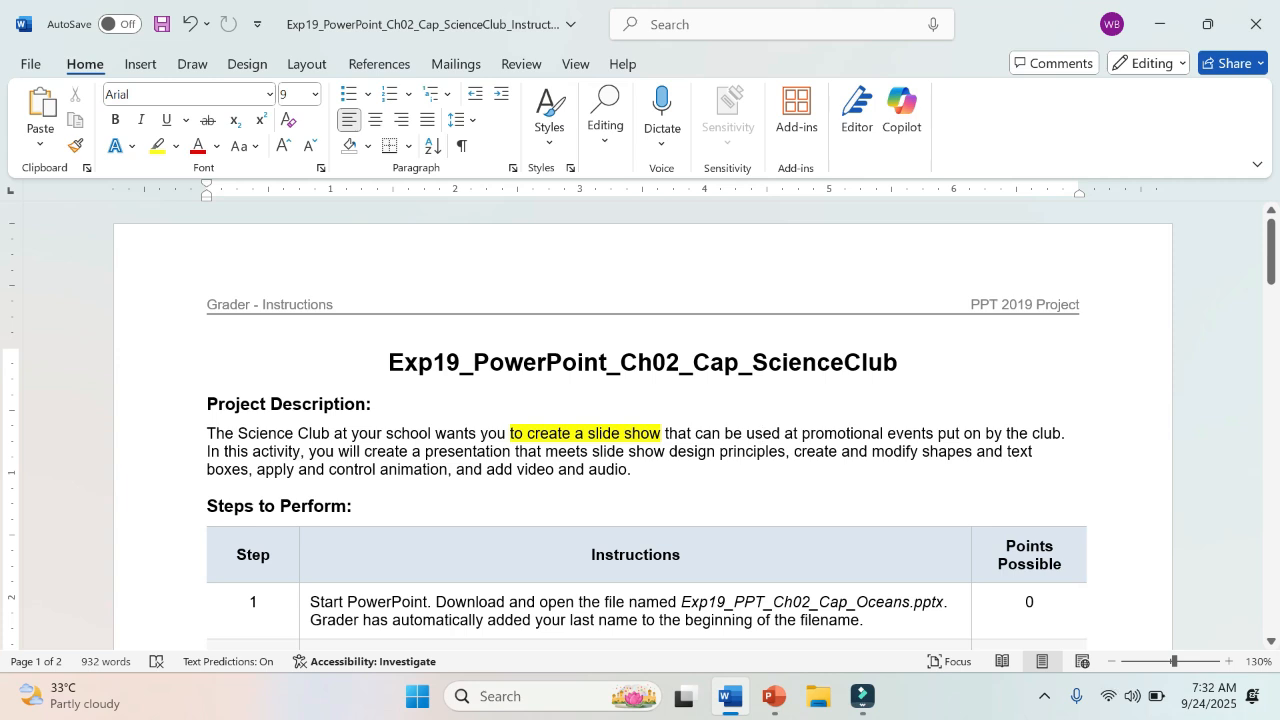
{"action": "left_click_drag", "start_coordinate": [794, 451], "coordinate": [972, 452]}
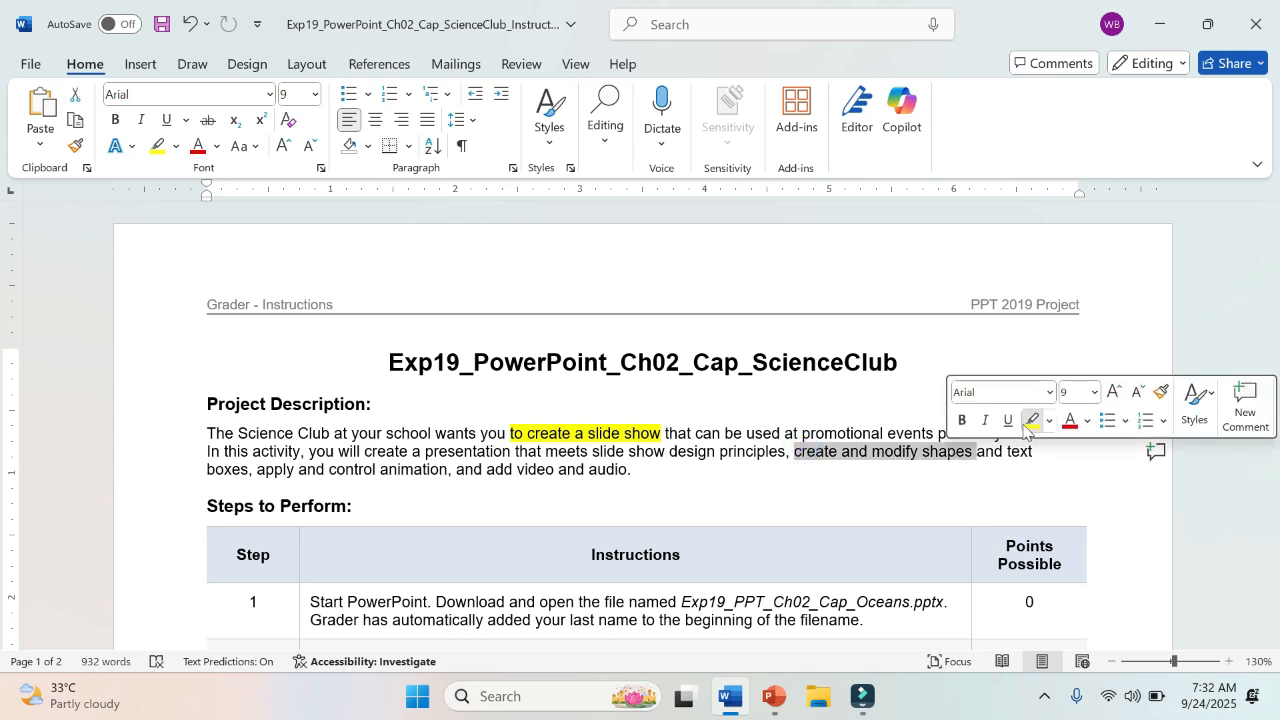
{"action": "left_click", "coordinate": [1031, 421]}
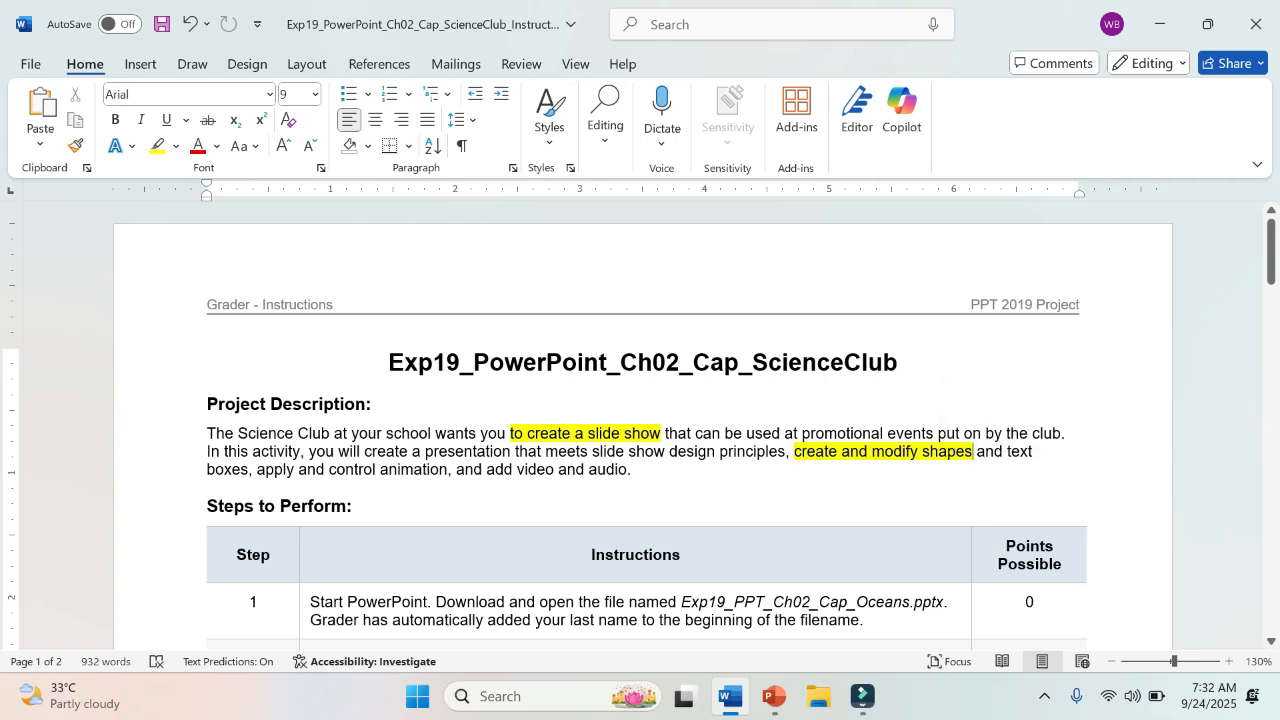
{"action": "left_click_drag", "start_coordinate": [257, 470], "coordinate": [646, 470]}
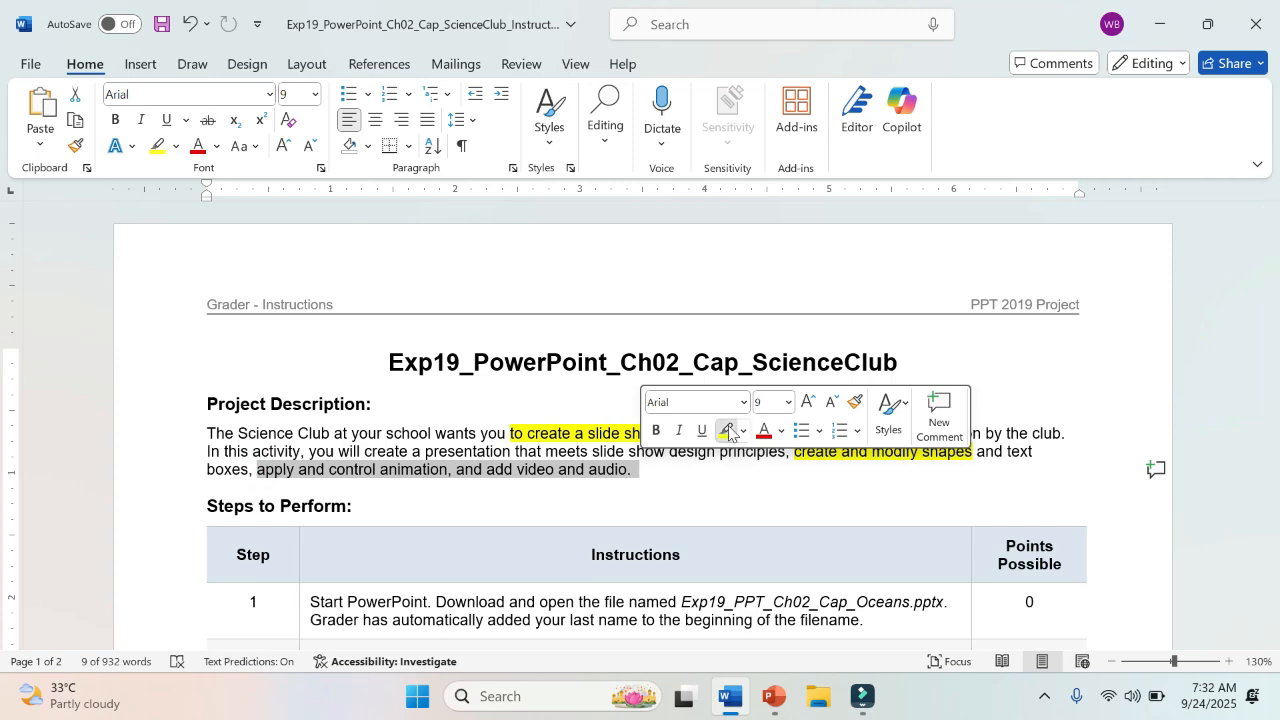
{"action": "left_click", "coordinate": [727, 430]}
{"action": "left_click", "coordinate": [690, 475]}
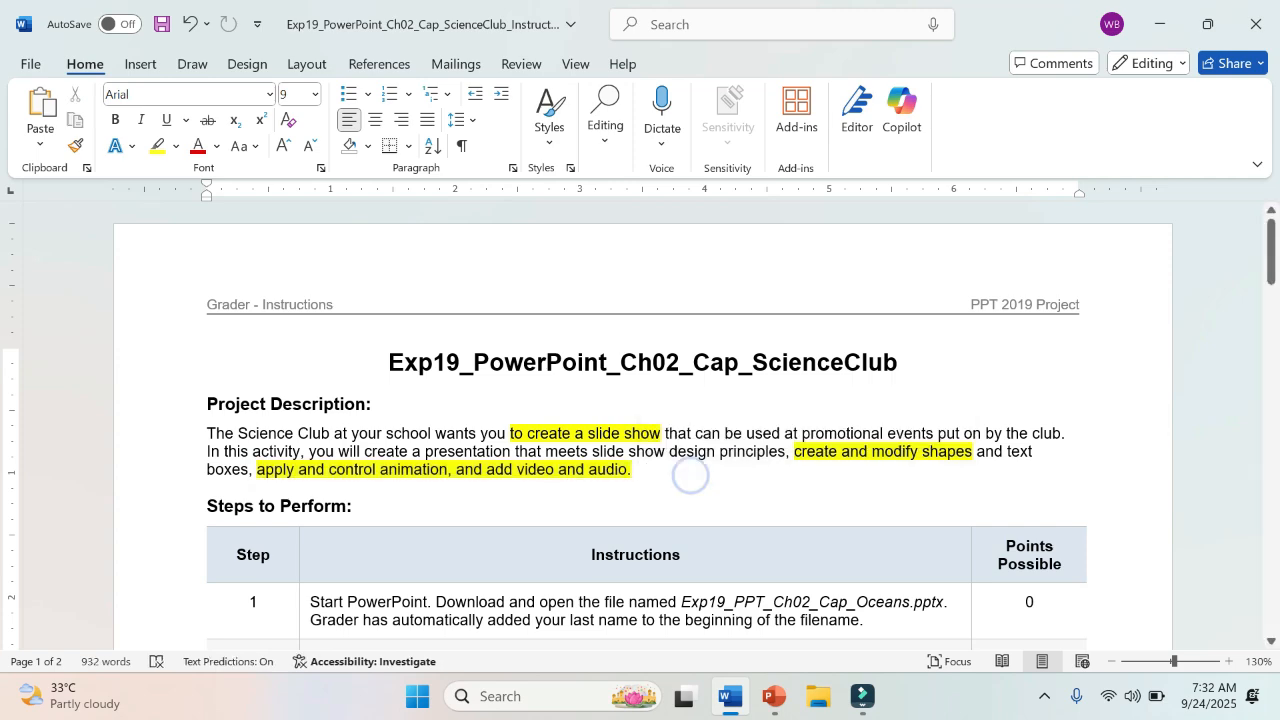
Step: Check the presentation in PowerPoint, then return to the Word instructions and highlight the replacement name in step 2 in yellow
{"action": "scroll", "coordinate": [690, 475], "scroll_direction": "down", "scroll_amount": 4}
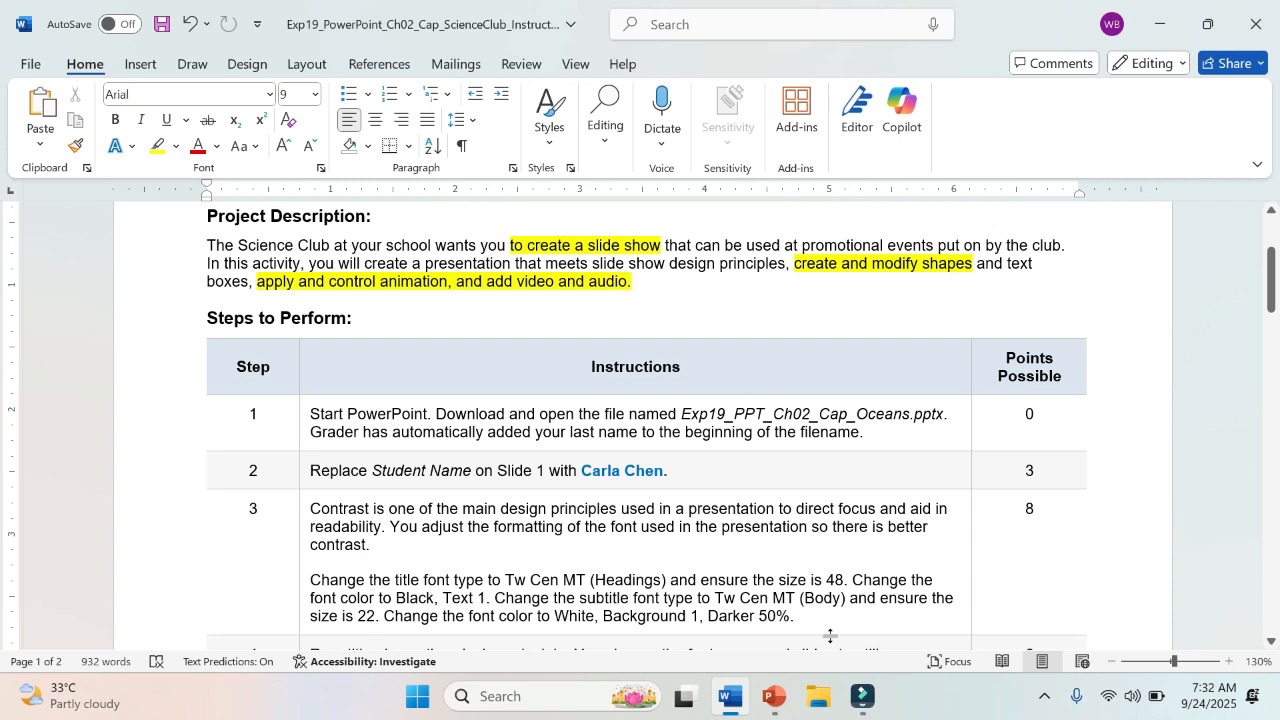
{"action": "left_click", "coordinate": [772, 697]}
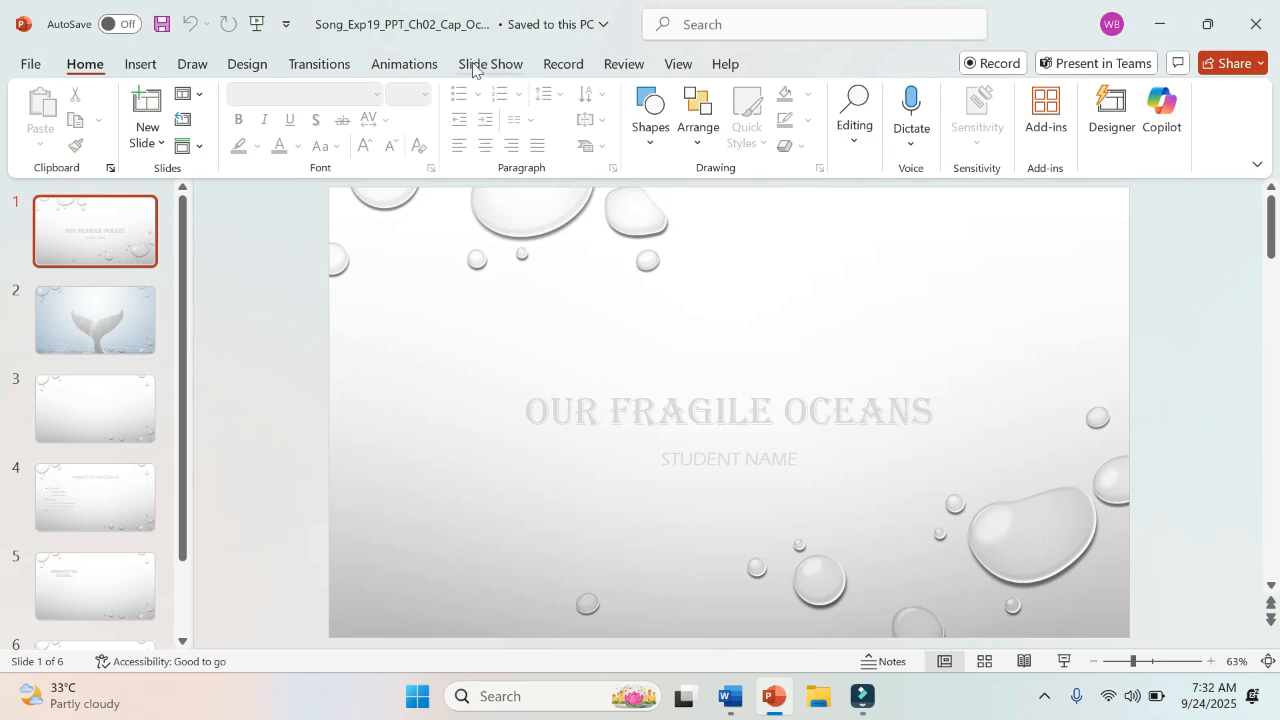
{"action": "left_click", "coordinate": [735, 694]}
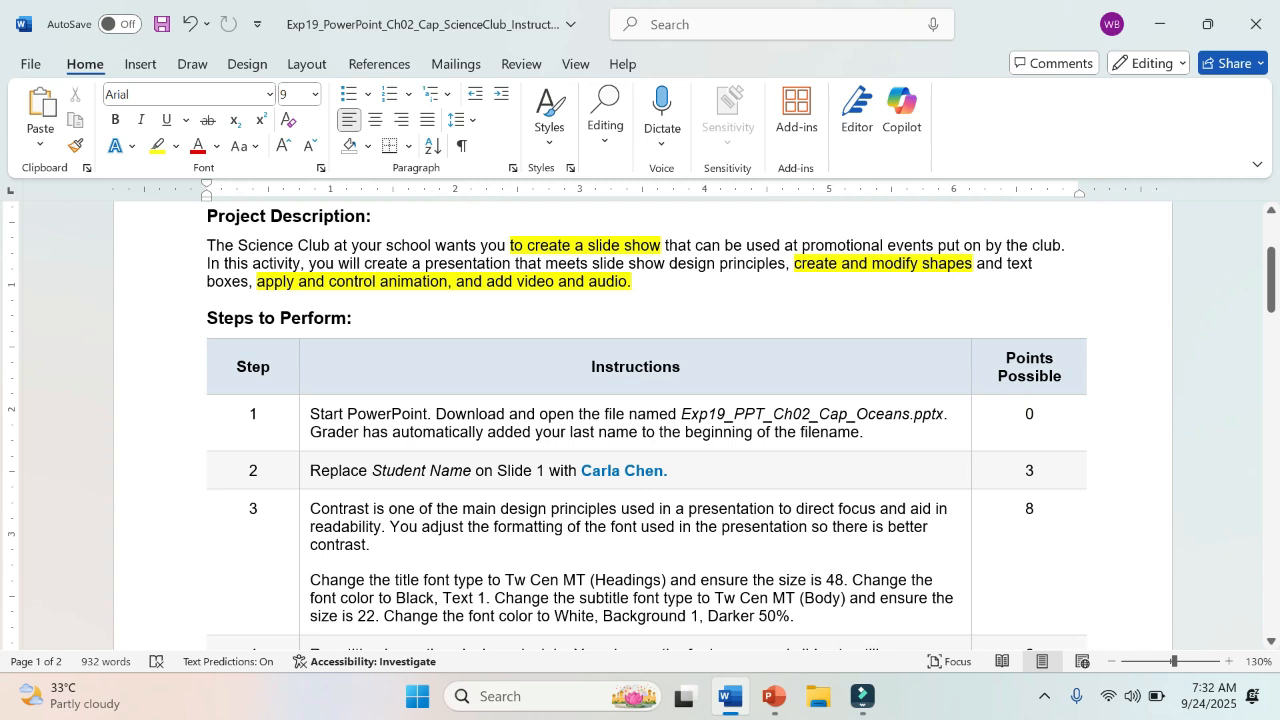
{"action": "left_click_drag", "start_coordinate": [580, 471], "coordinate": [668, 472]}
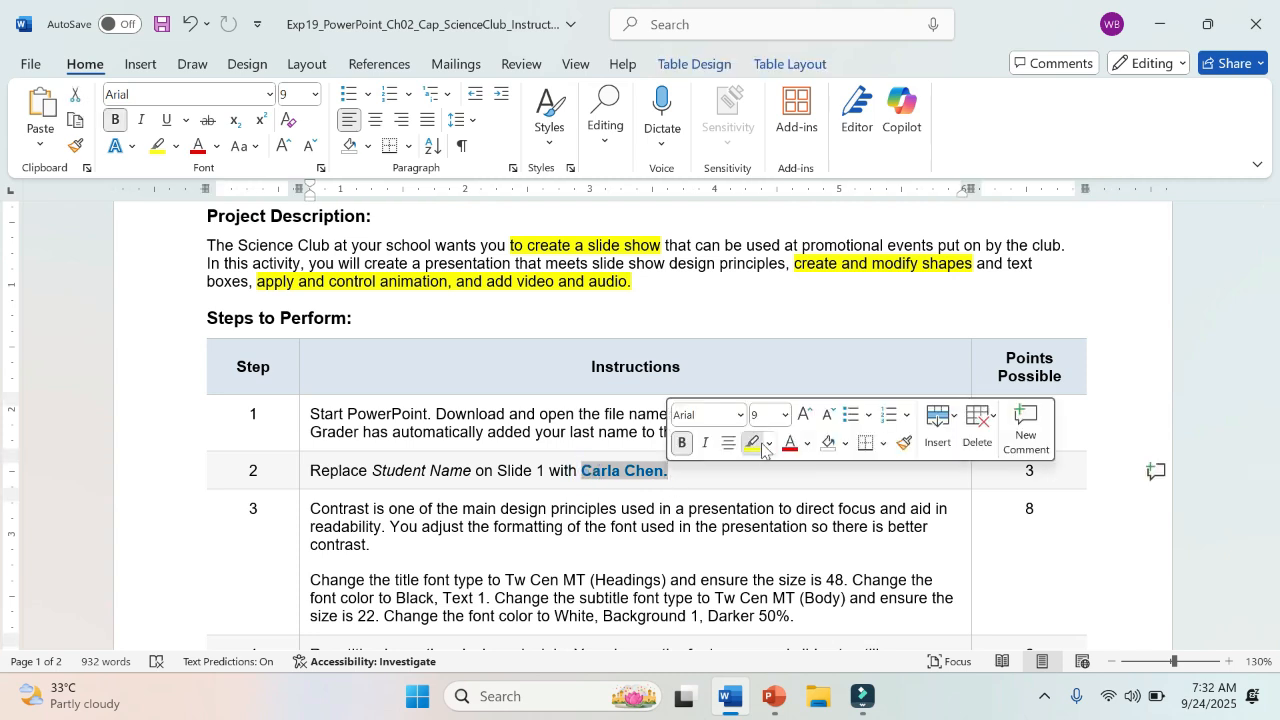
{"action": "left_click", "coordinate": [758, 446]}
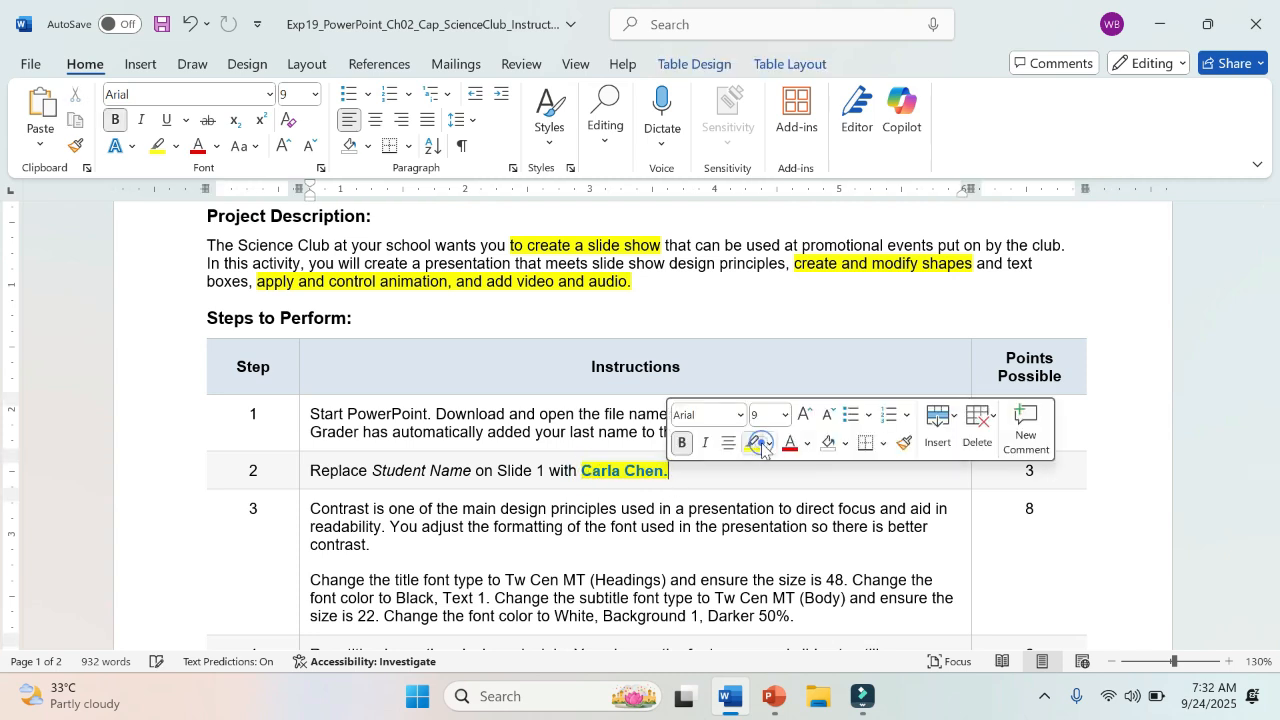
Step: Switch to PowerPoint and replace the "Student Name" subtitle on Slide 1 with the full name given in step 2 of the instructions
{"action": "left_click", "coordinate": [776, 697]}
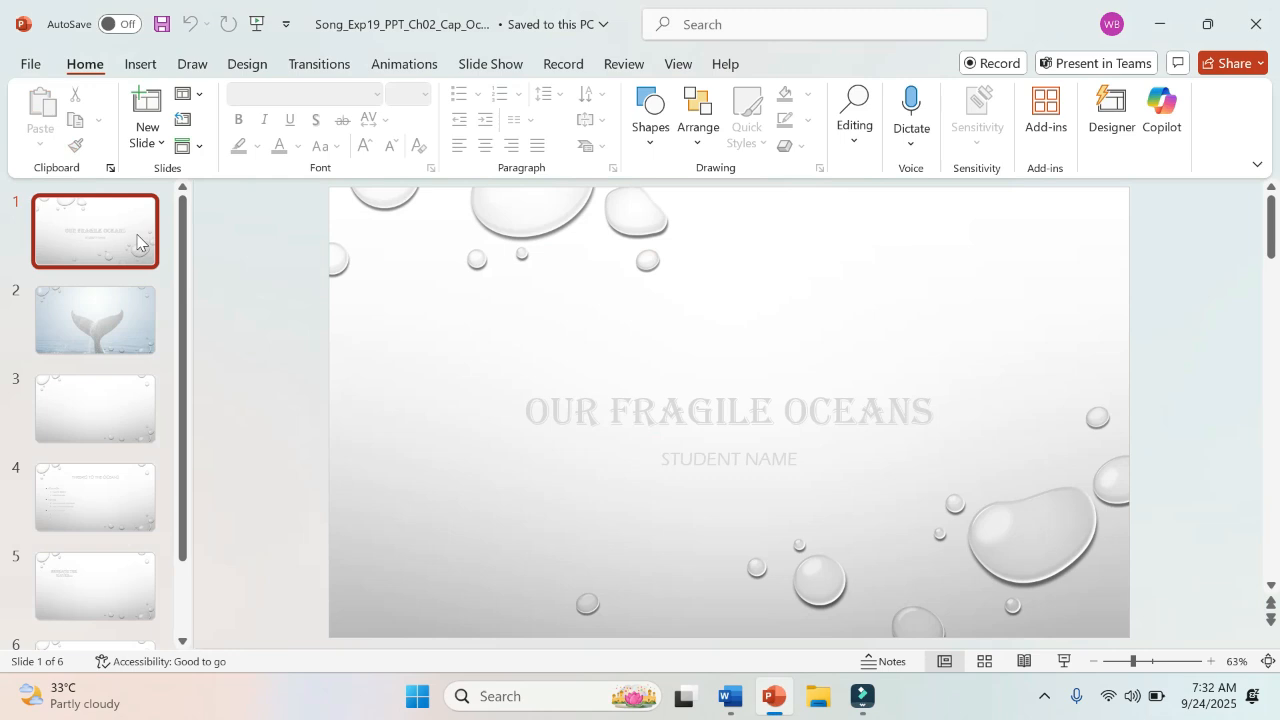
{"action": "left_click", "coordinate": [716, 462]}
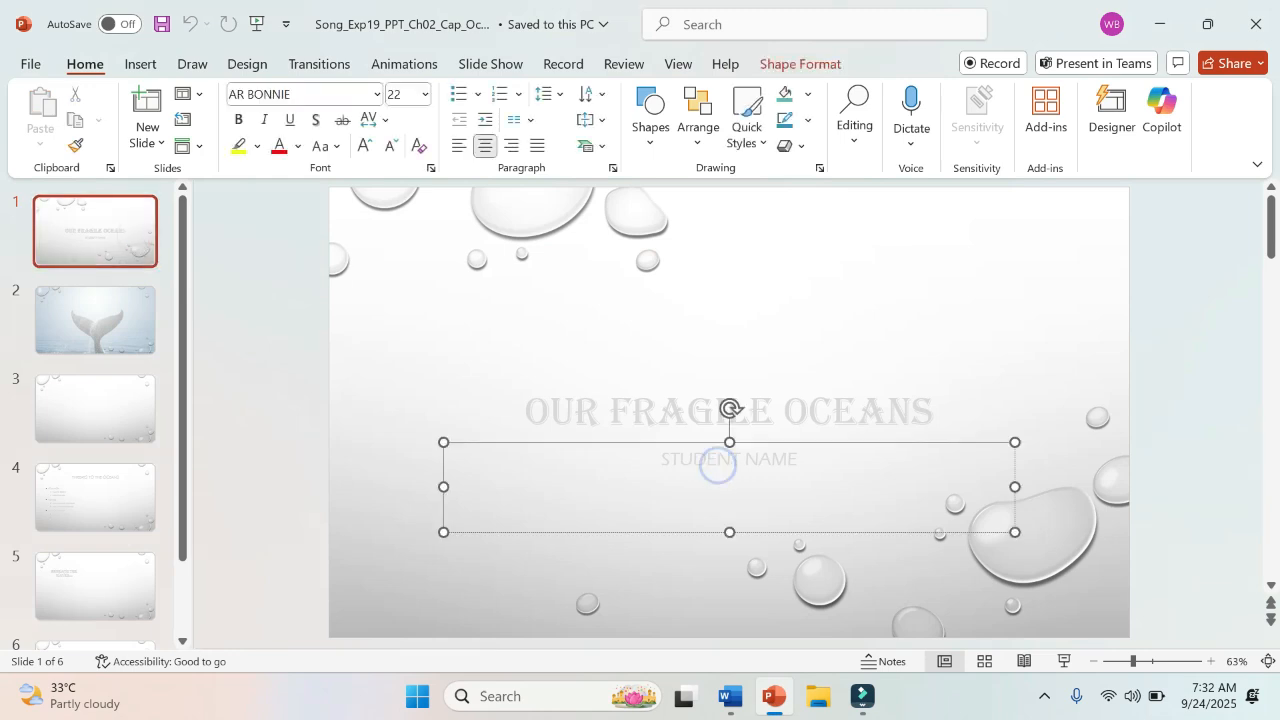
{"action": "left_click_drag", "start_coordinate": [654, 458], "coordinate": [802, 459]}
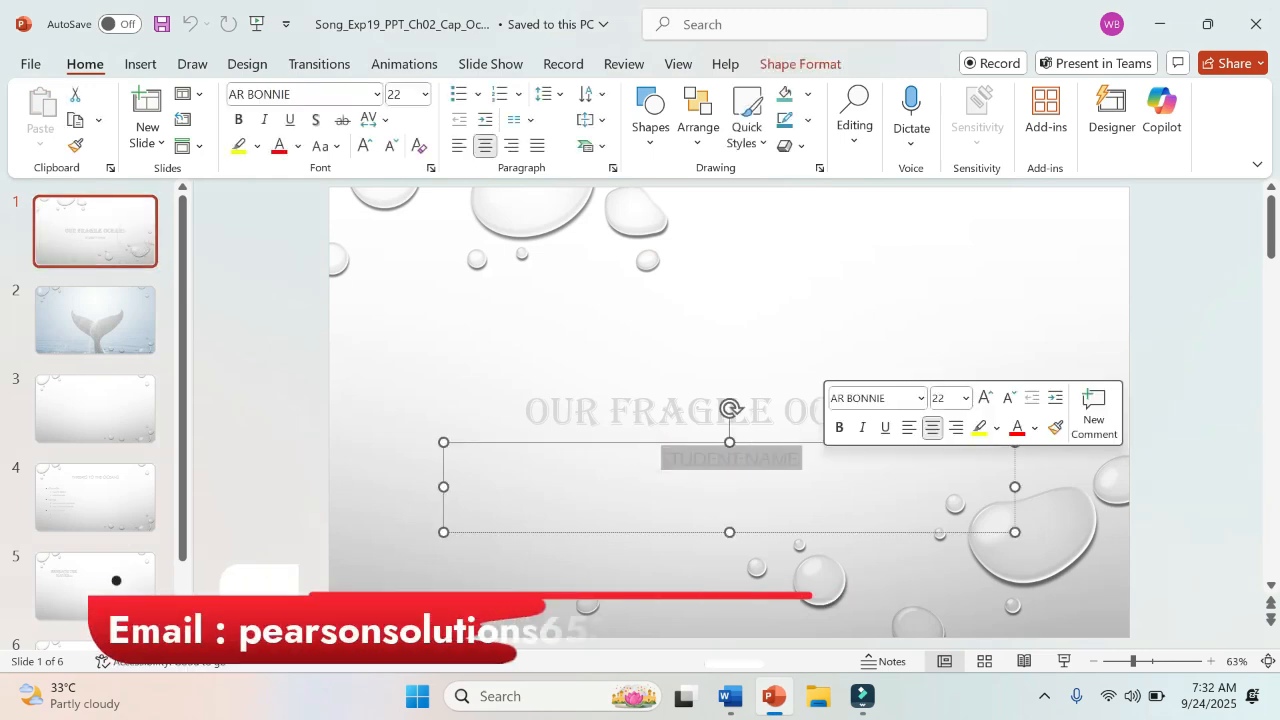
{"action": "type", "text": "CAR"}
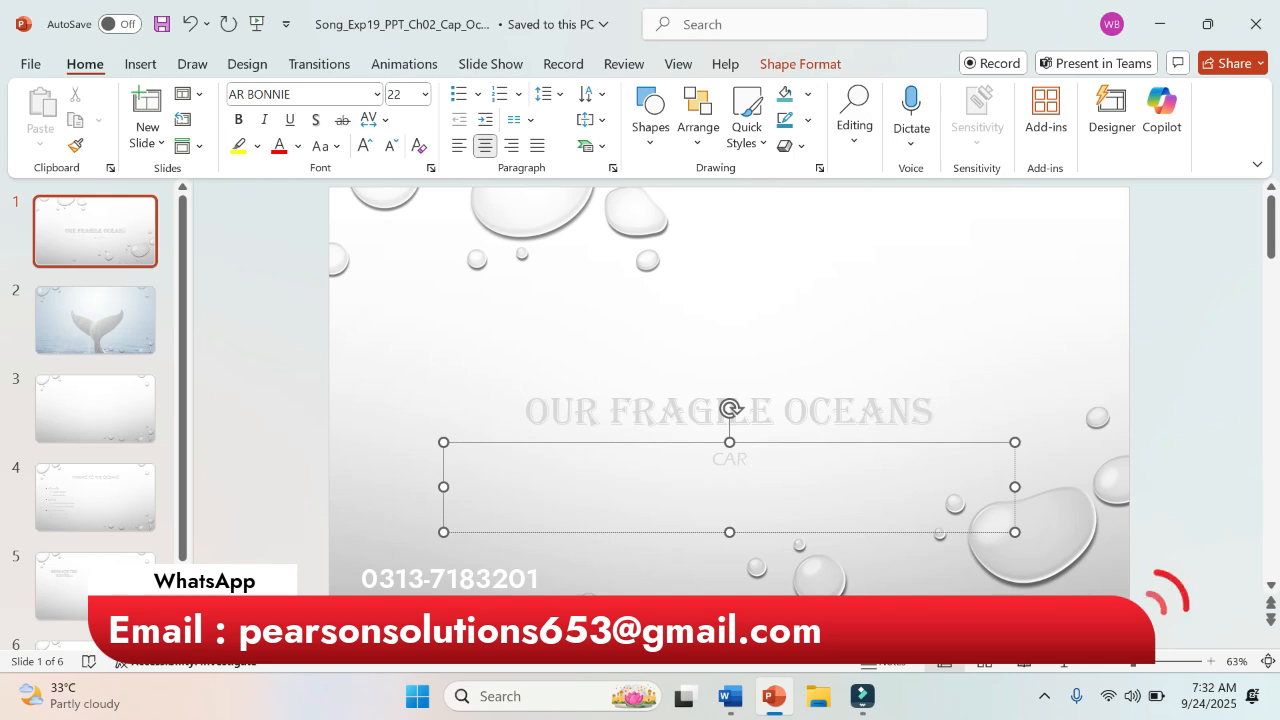
{"action": "type", "text": "LA C"}
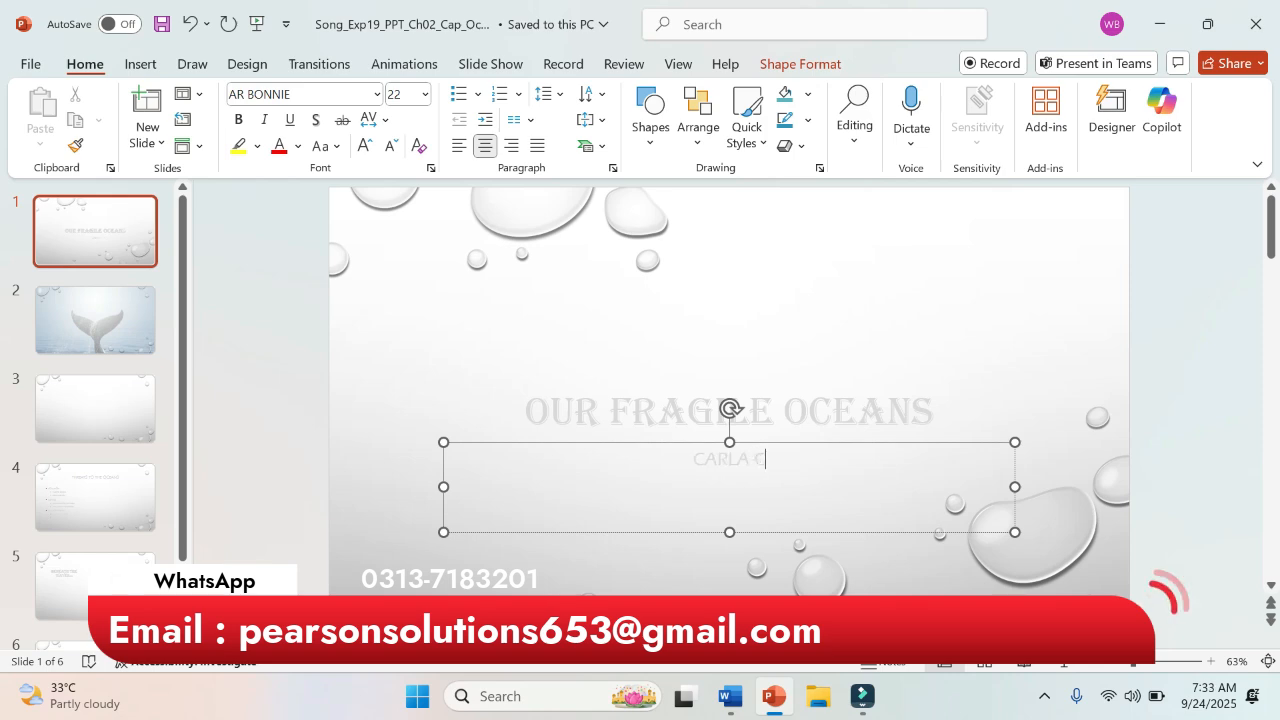
{"action": "type", "text": "HEN"}
{"action": "left_click", "coordinate": [731, 697]}
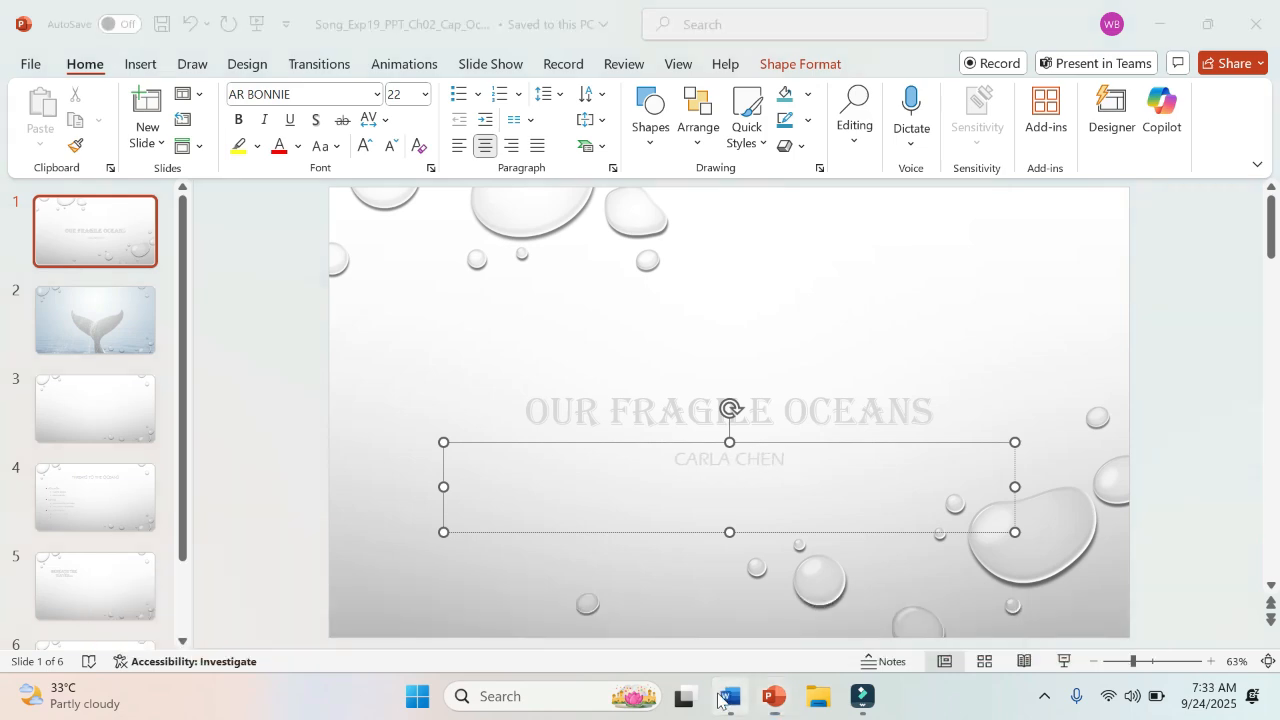
{"action": "left_click", "coordinate": [771, 697]}
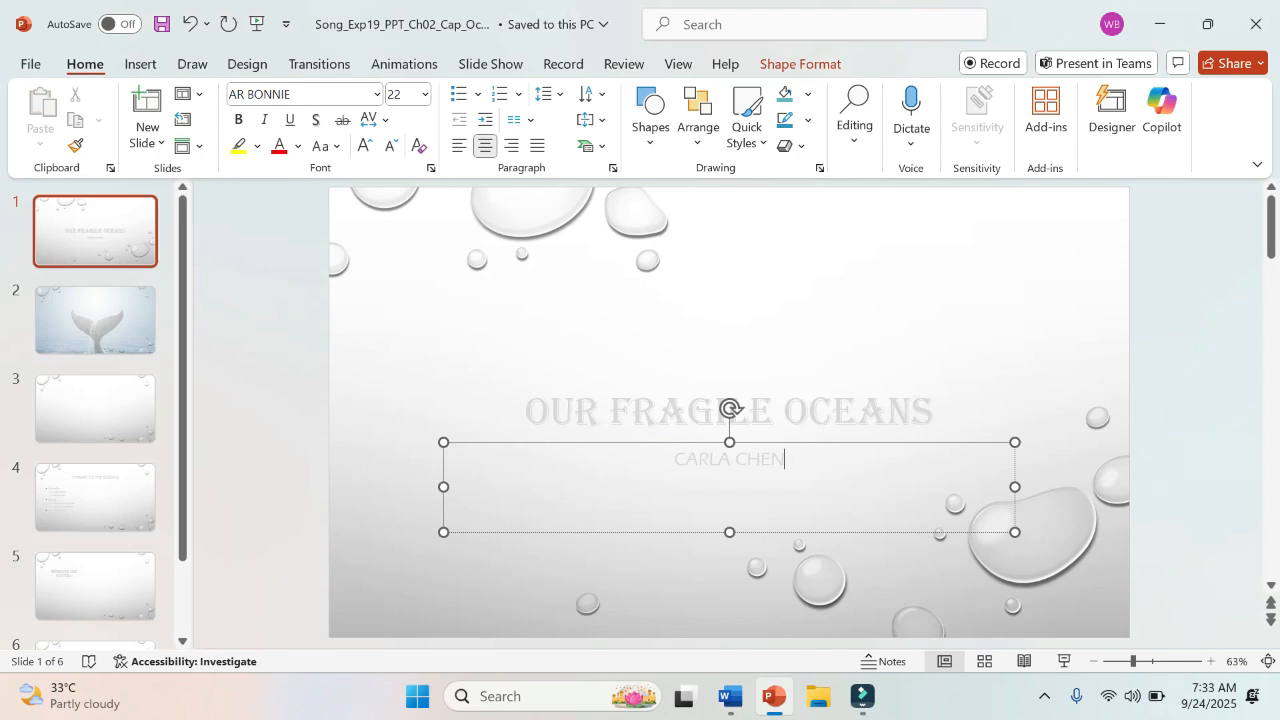
{"action": "left_click", "coordinate": [935, 600]}
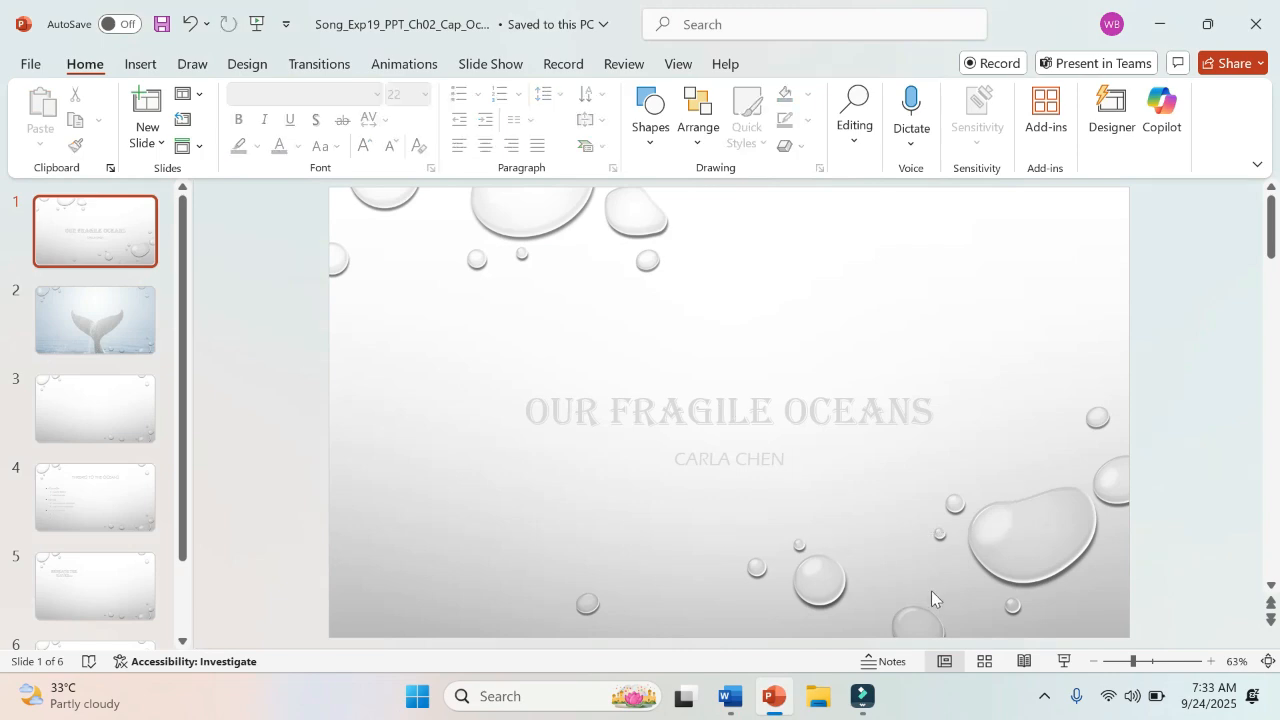
Step: Switch to the Word instructions and highlight the whole step 2 sentence in yellow
{"action": "left_click", "coordinate": [728, 703]}
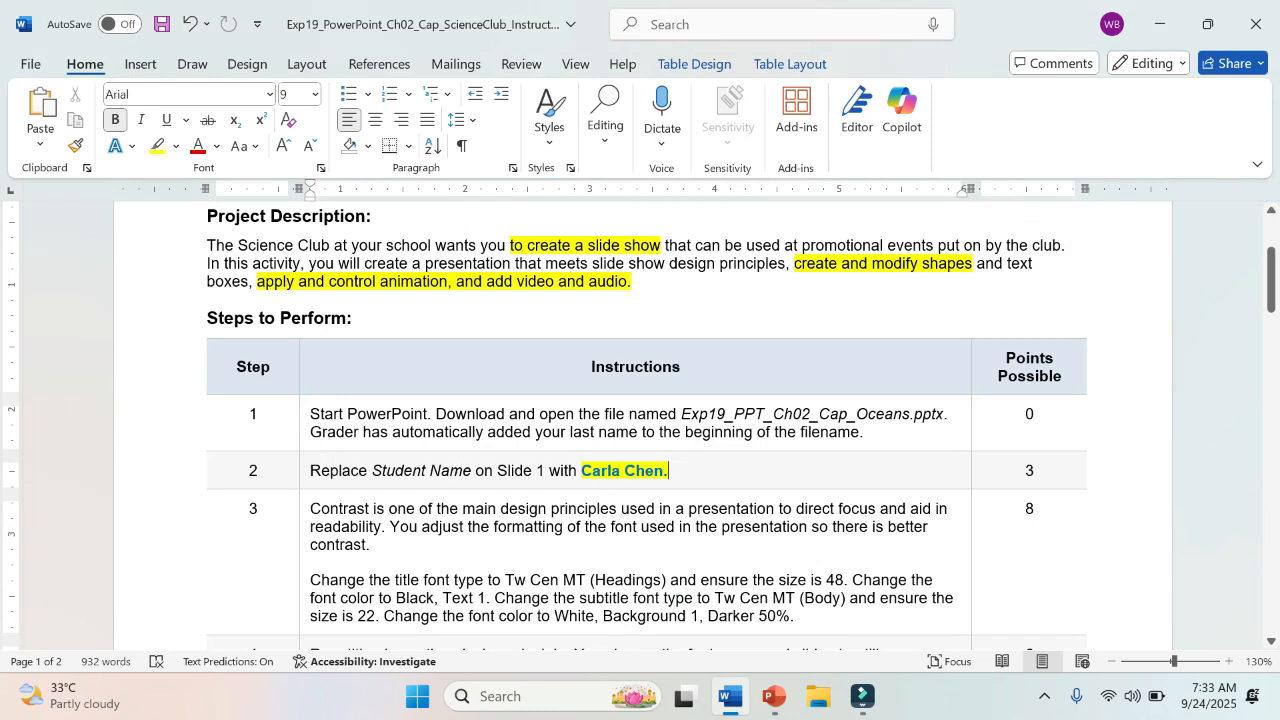
{"action": "left_click", "coordinate": [306, 468]}
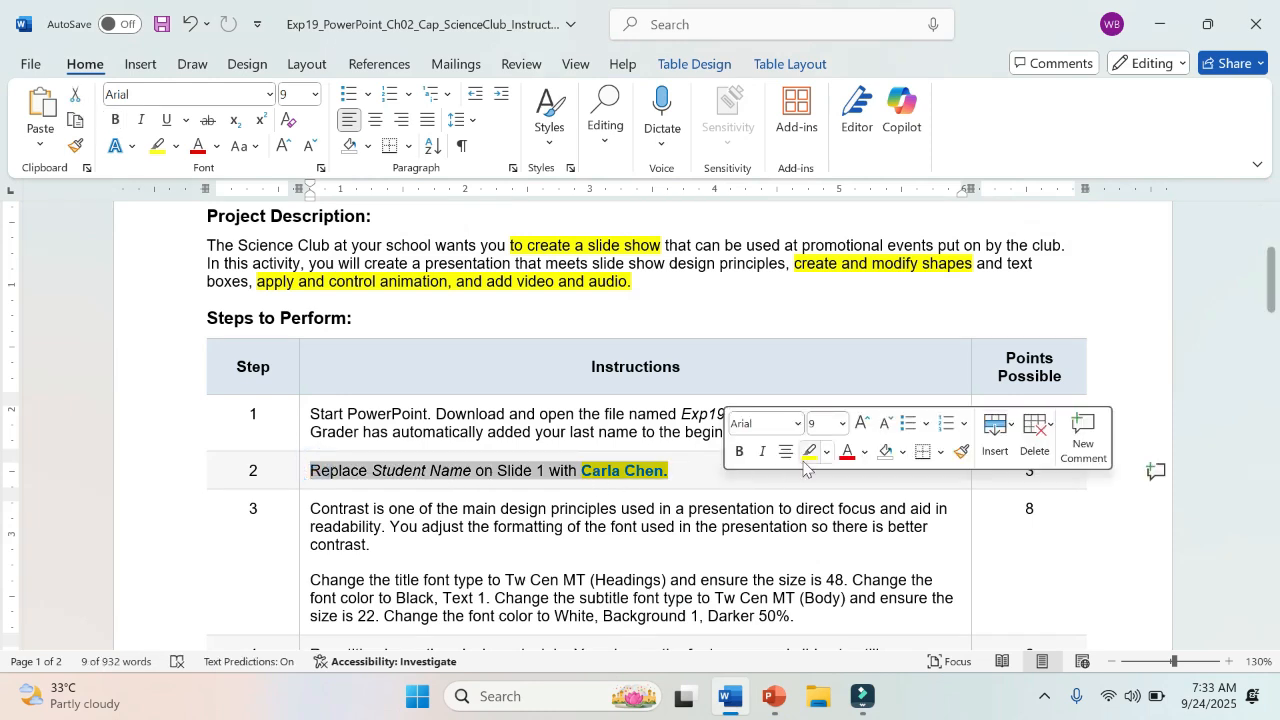
{"action": "left_click", "coordinate": [810, 455]}
{"action": "left_click", "coordinate": [651, 470]}
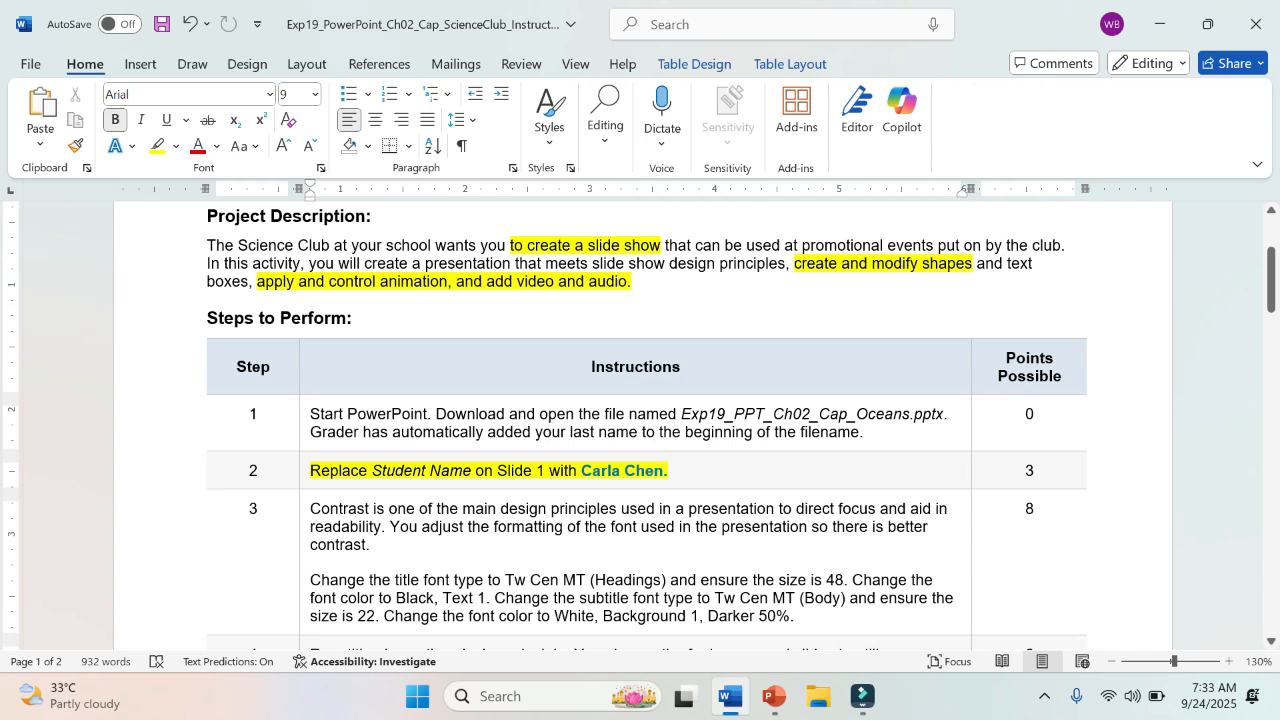
Step: In step 3, highlight the word "presentation" up to its last letter and "Change the title font type to Tw Cen MT (Headings)" in yellow
{"action": "left_click_drag", "start_coordinate": [722, 526], "coordinate": [800, 526]}
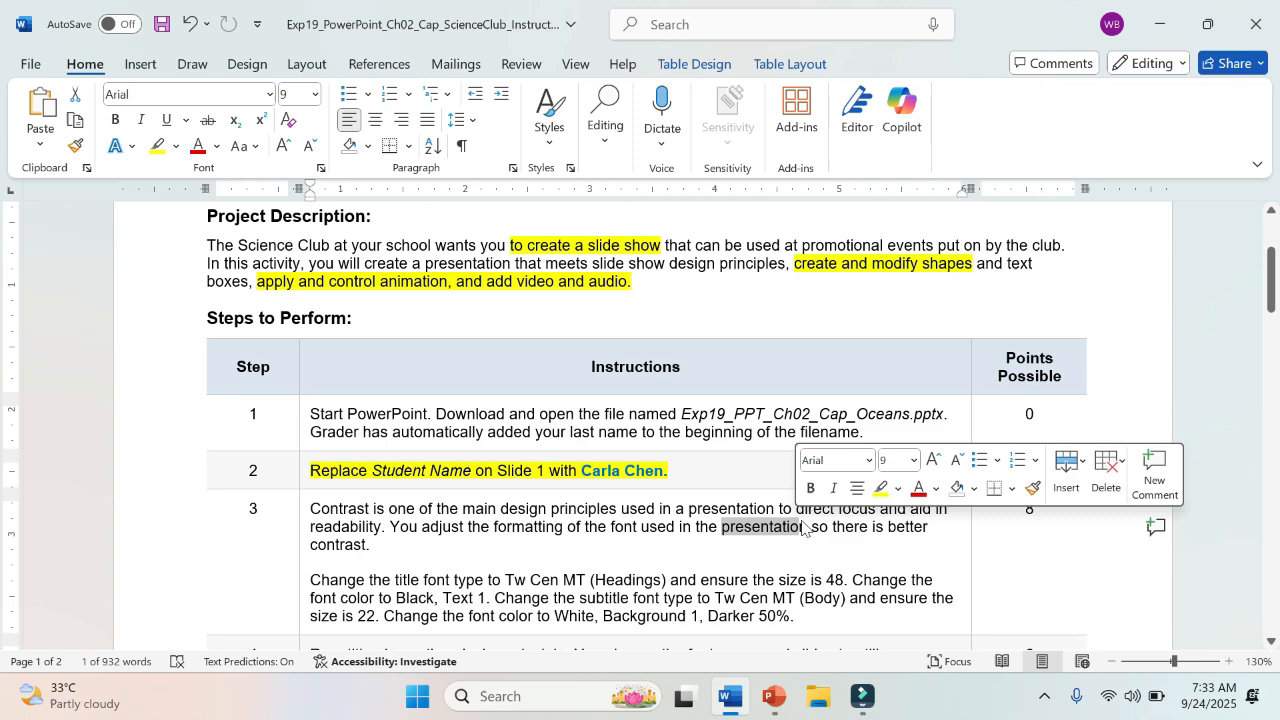
{"action": "left_click", "coordinate": [879, 499]}
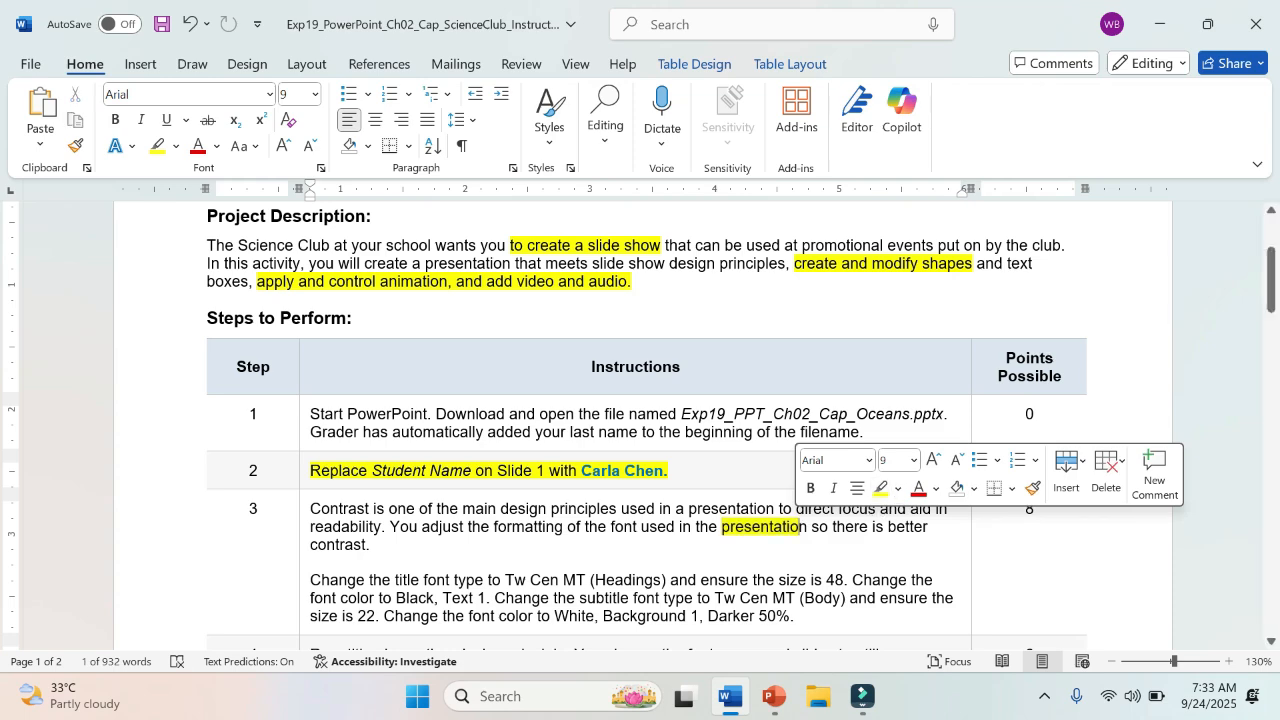
{"action": "scroll", "coordinate": [418, 612], "scroll_direction": "down", "scroll_amount": 4}
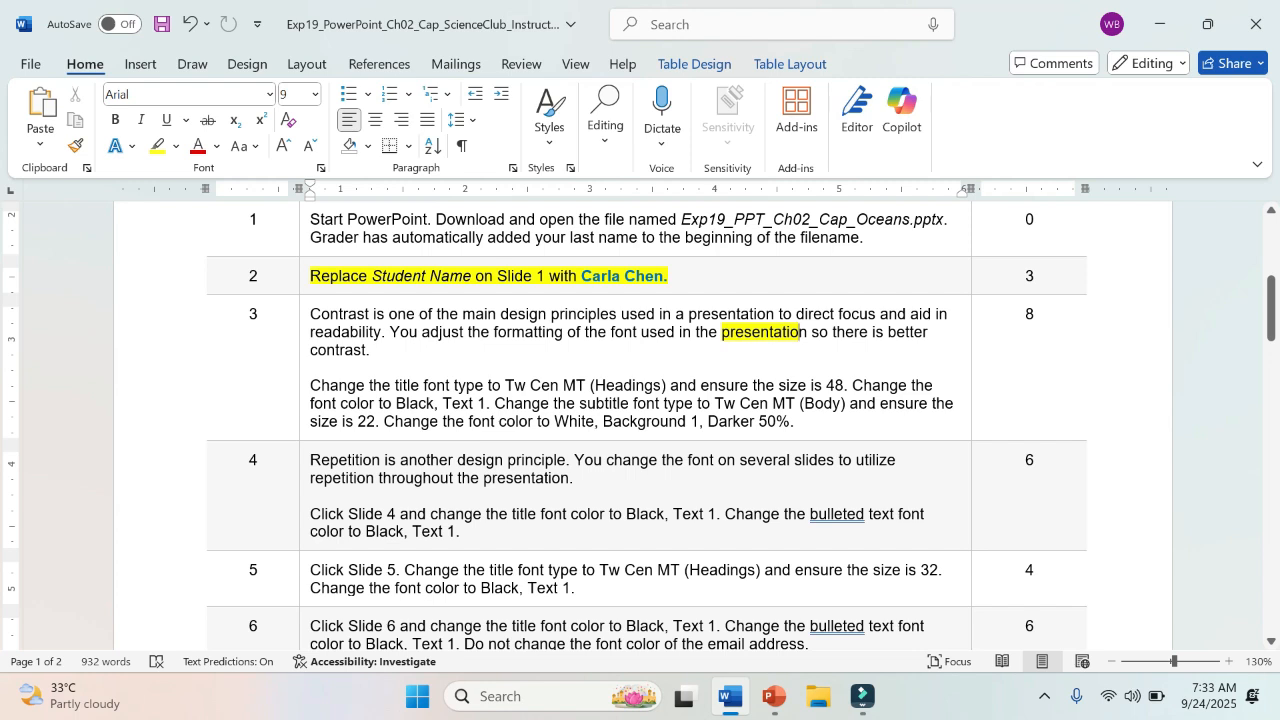
{"action": "left_click_drag", "start_coordinate": [310, 385], "coordinate": [668, 390]}
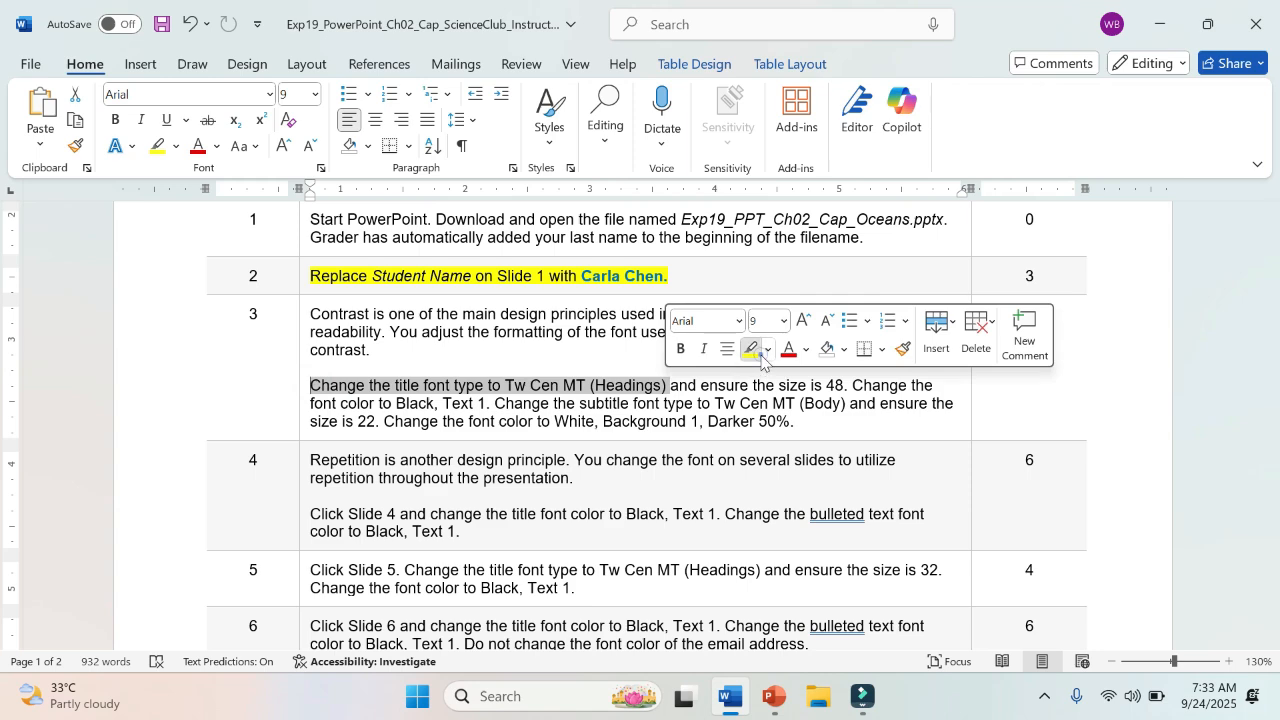
{"action": "left_click", "coordinate": [757, 350]}
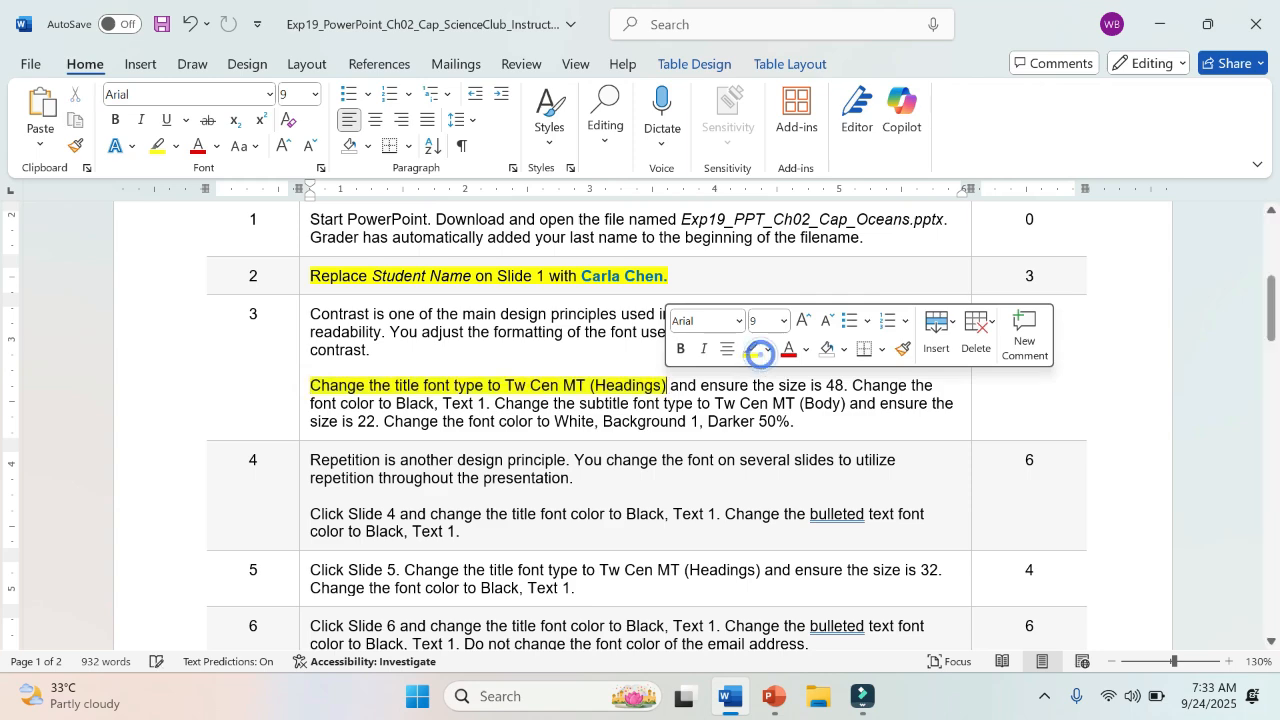
Step: Switch to PowerPoint and change the font of the Slide 1 title "Our Fragile Oceans" to Tw Cen MT (Headings)
{"action": "left_click", "coordinate": [773, 697]}
{"action": "left_click", "coordinate": [610, 410]}
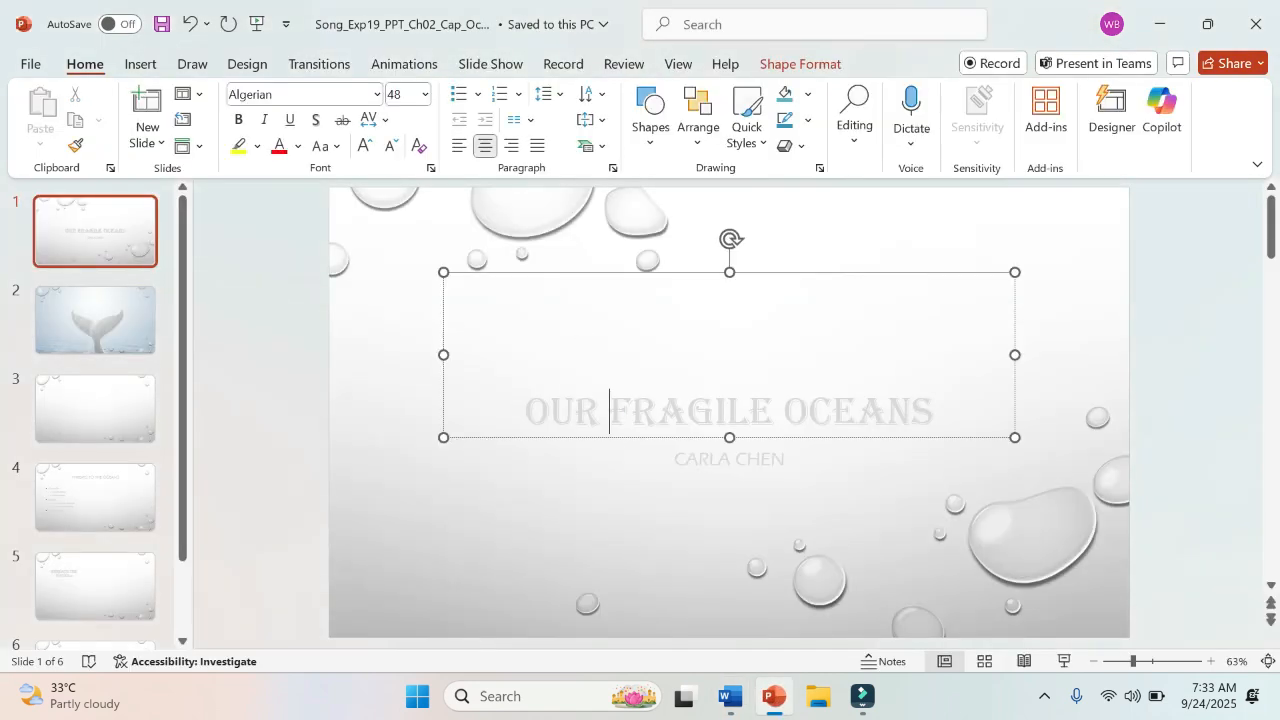
{"action": "left_click", "coordinate": [682, 274]}
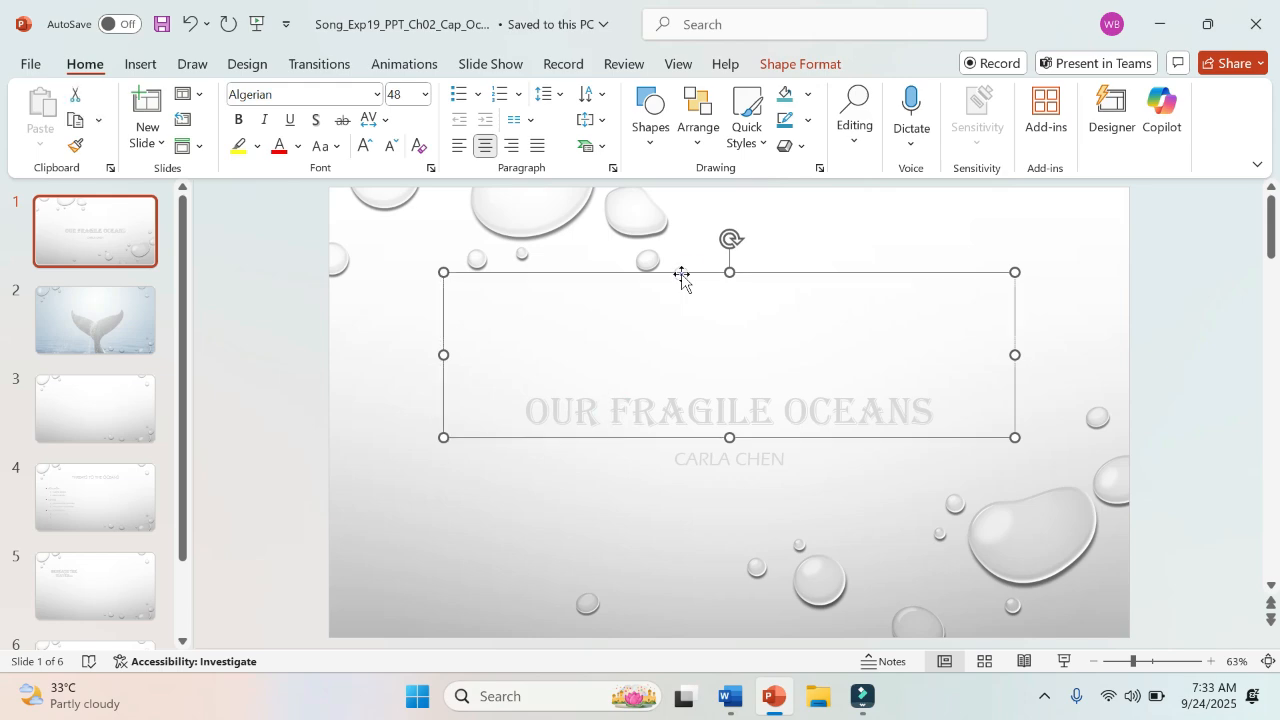
{"action": "left_click", "coordinate": [732, 697]}
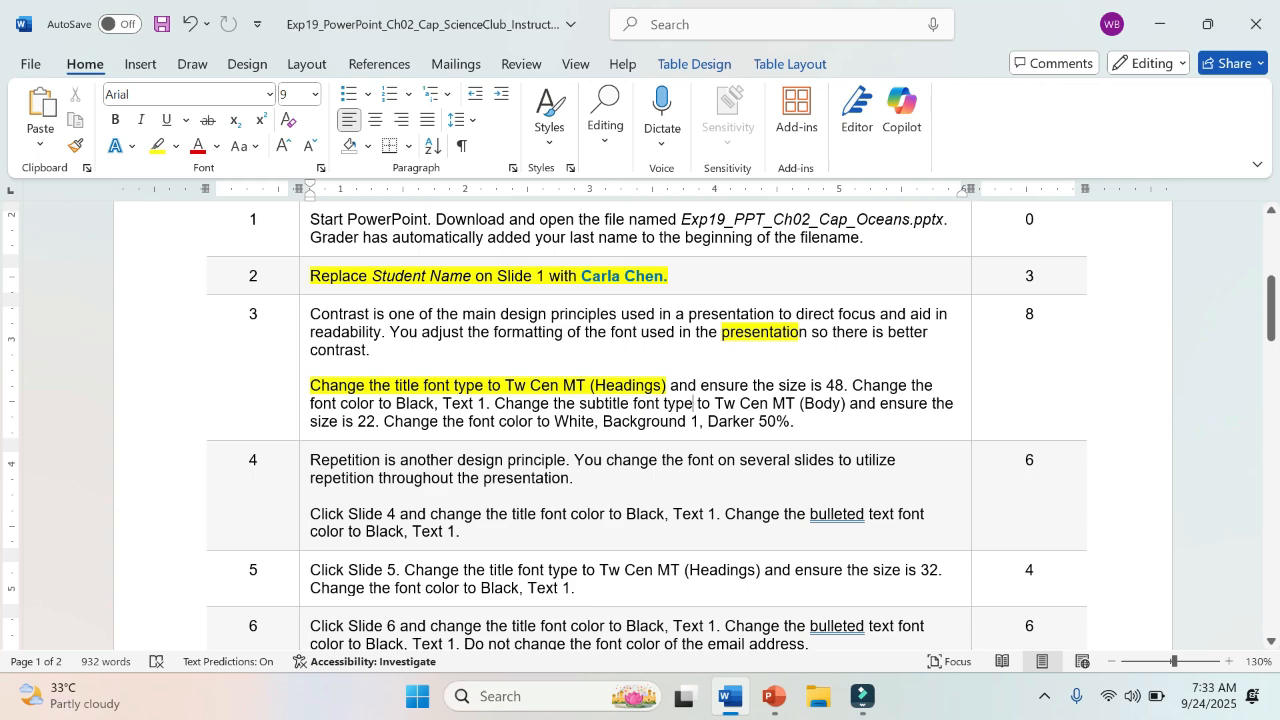
{"action": "left_click", "coordinate": [773, 697]}
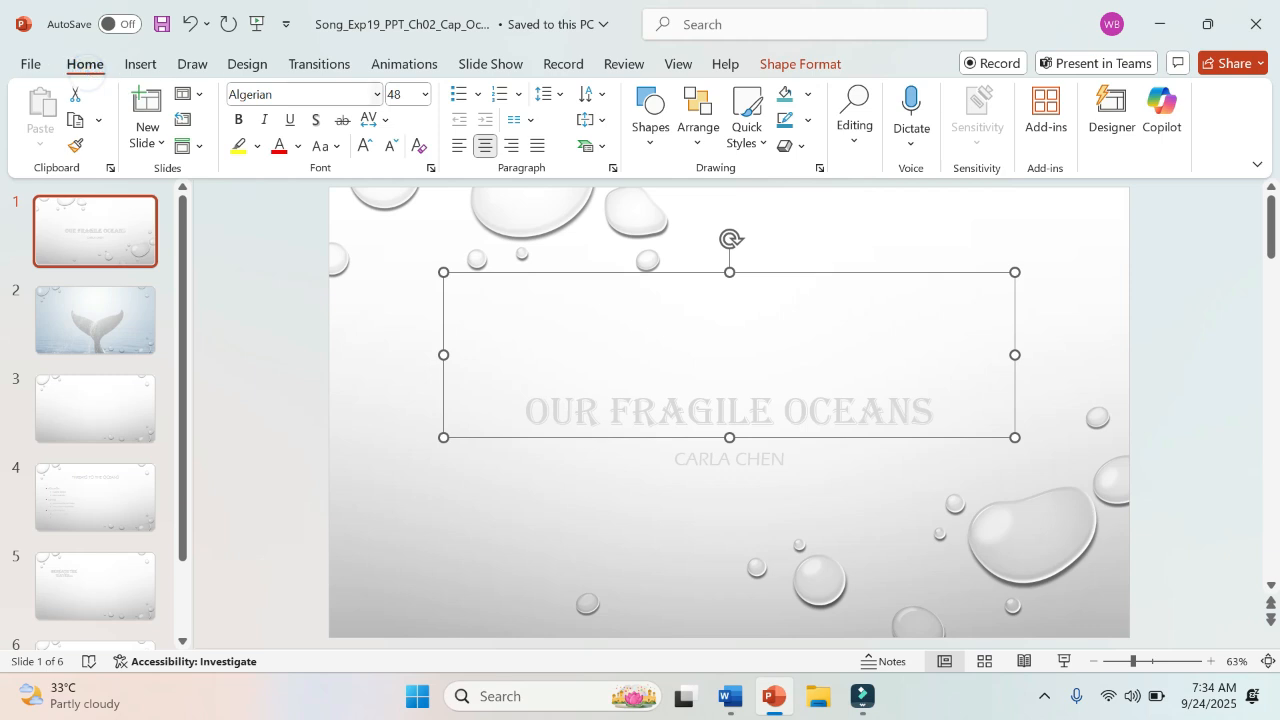
{"action": "left_click", "coordinate": [376, 94]}
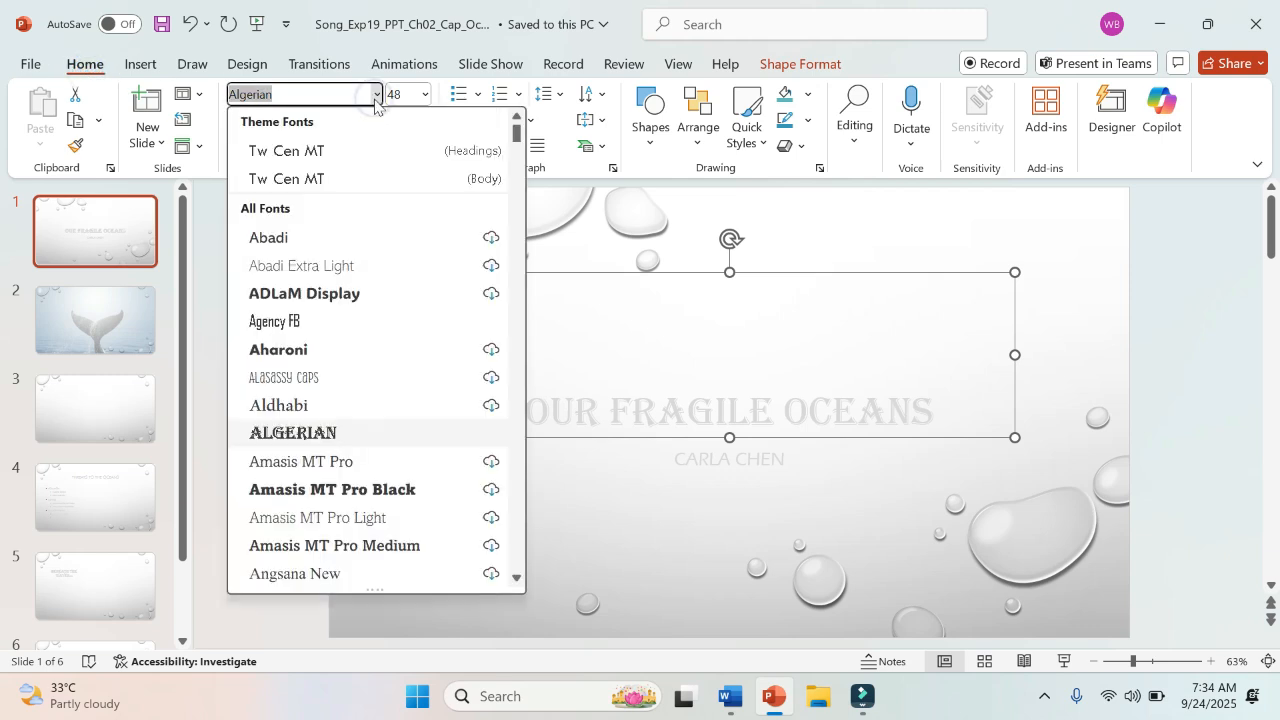
{"action": "left_click", "coordinate": [389, 152]}
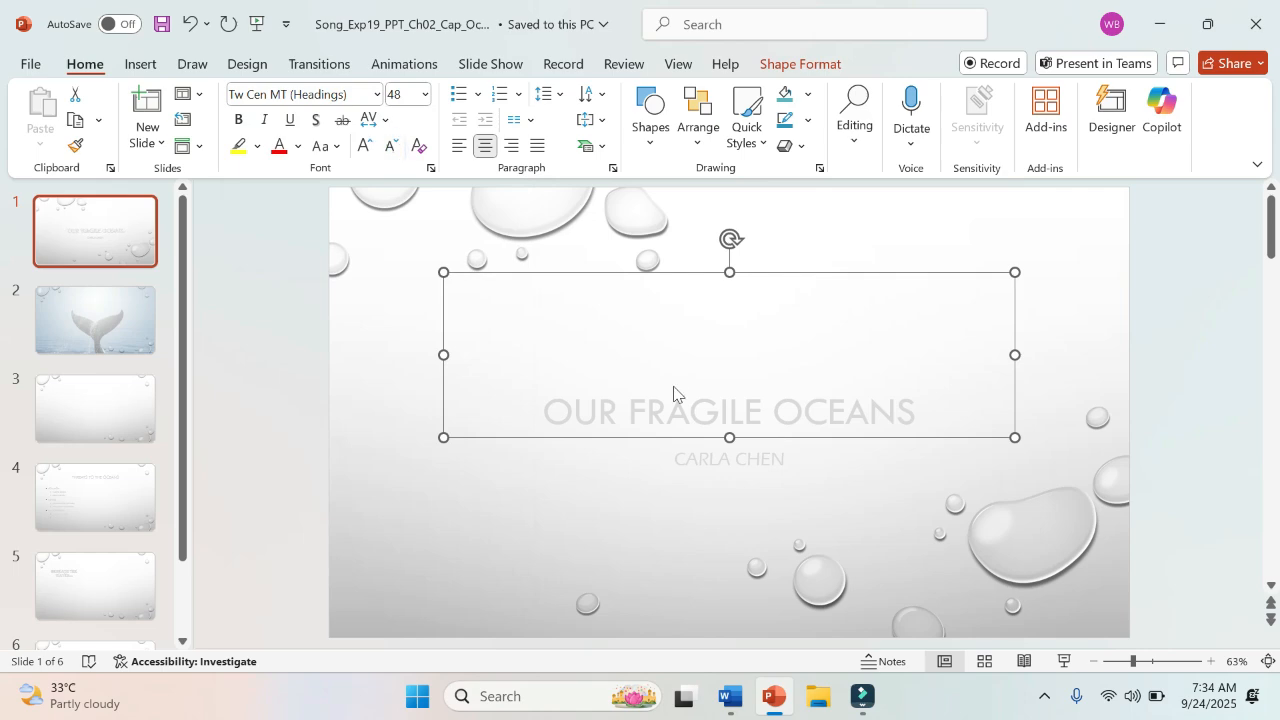
Step: Switch to the Word instructions and highlight "ensure the size is 48." in step 3 in yellow
{"action": "left_click", "coordinate": [731, 697]}
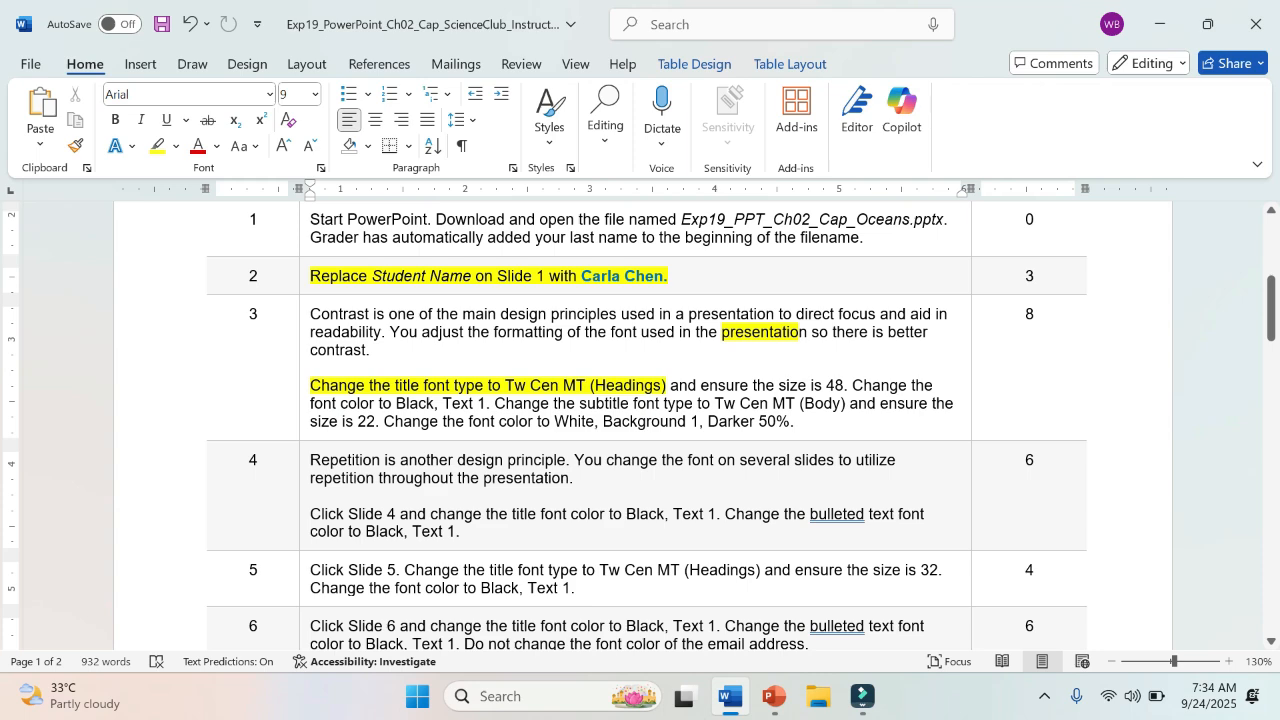
{"action": "left_click_drag", "start_coordinate": [701, 386], "coordinate": [849, 386]}
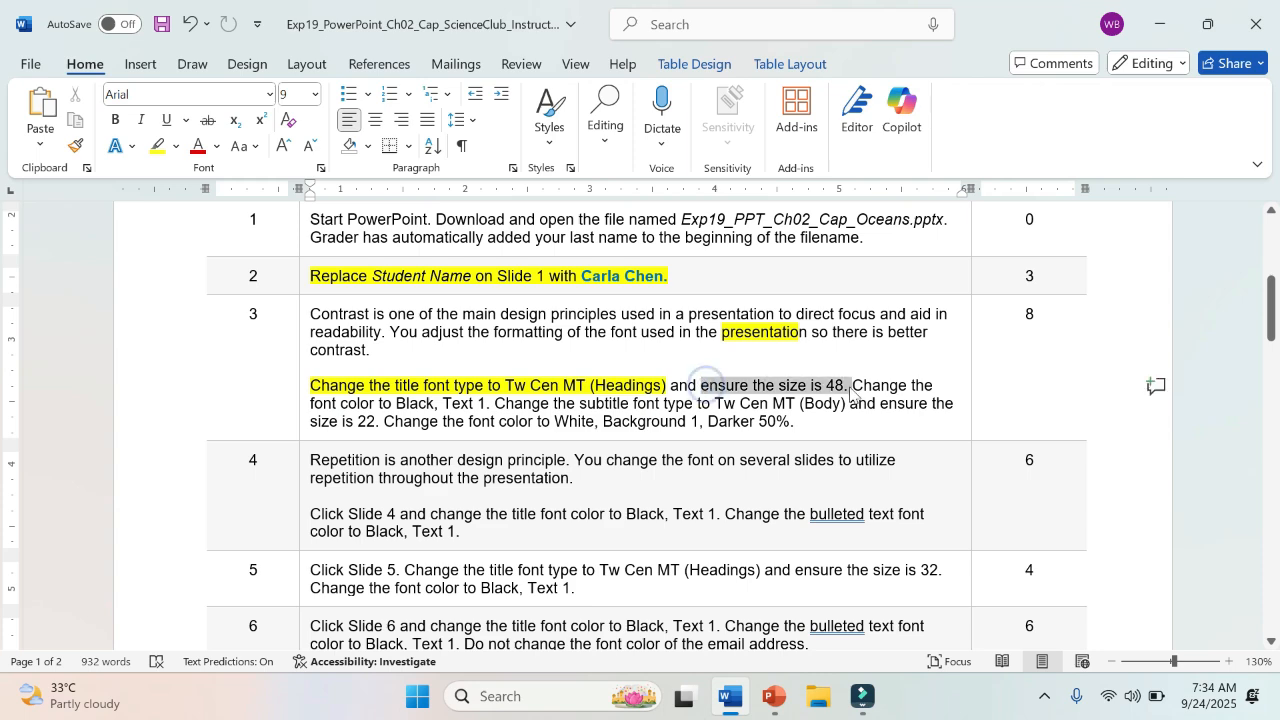
{"action": "left_click", "coordinate": [933, 355]}
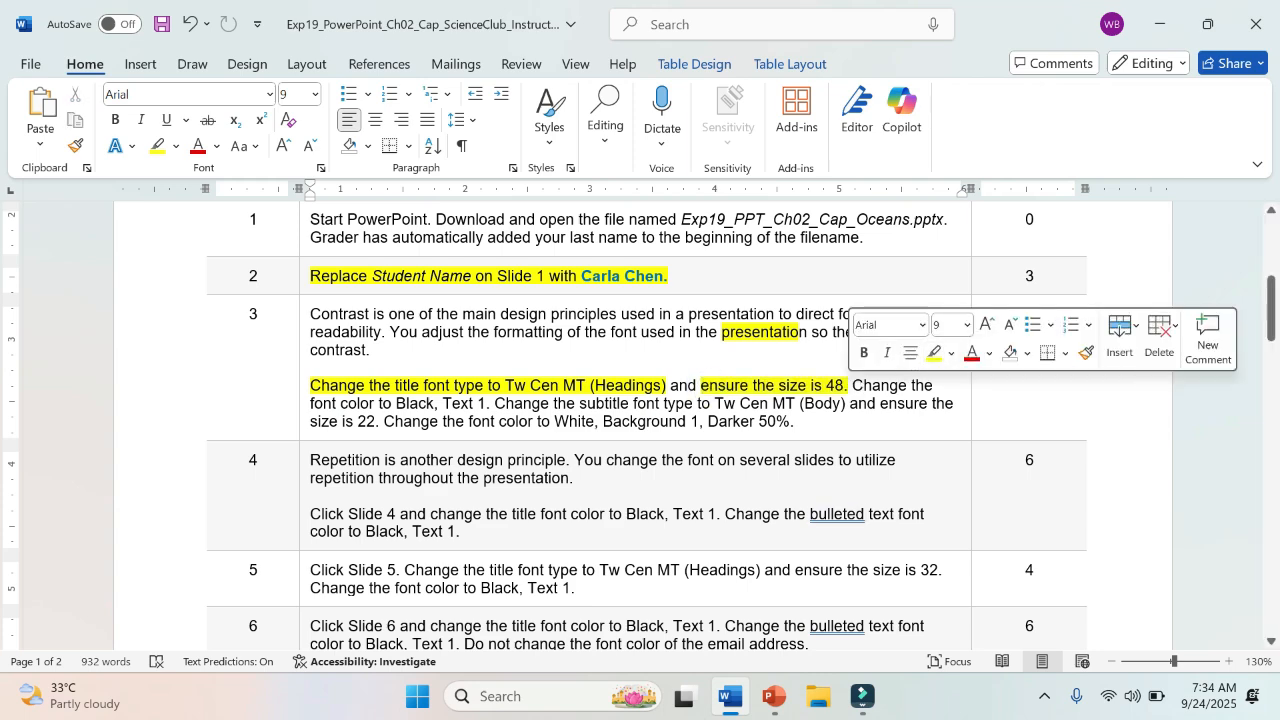
Step: Switch to PowerPoint and set the font size of the Slide 1 title to 48
{"action": "left_click", "coordinate": [772, 697]}
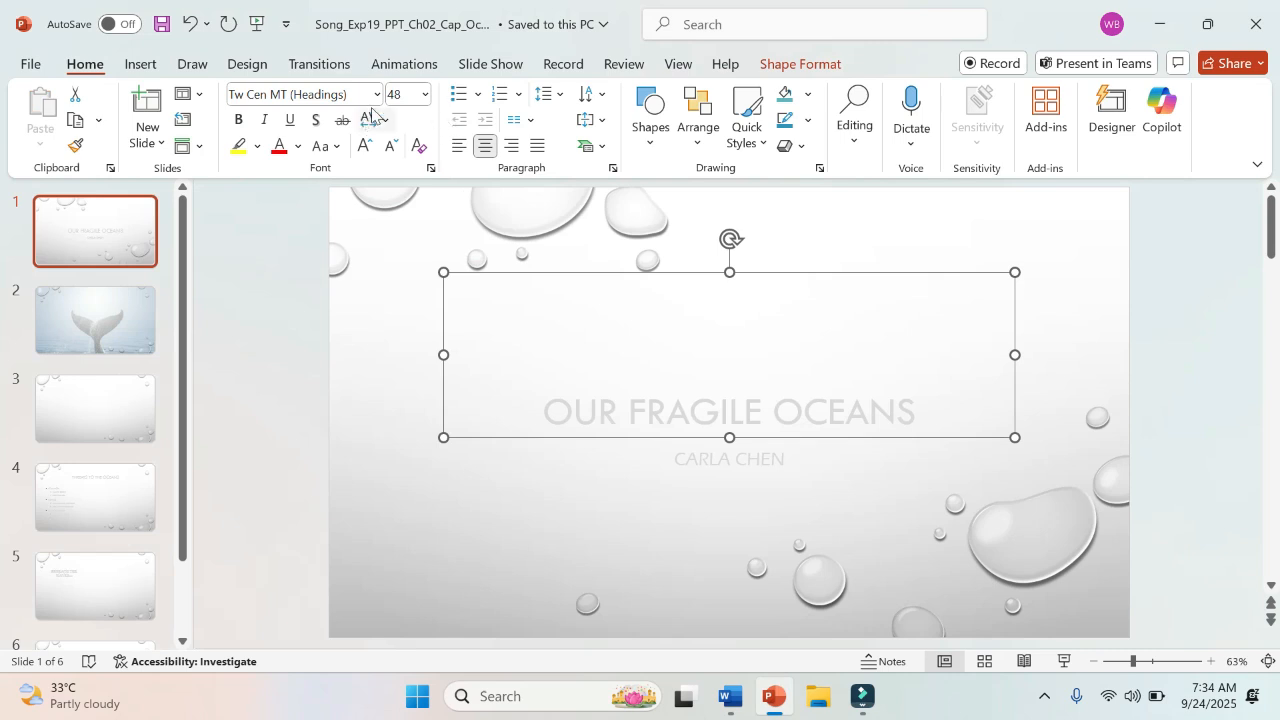
{"action": "left_click", "coordinate": [406, 100]}
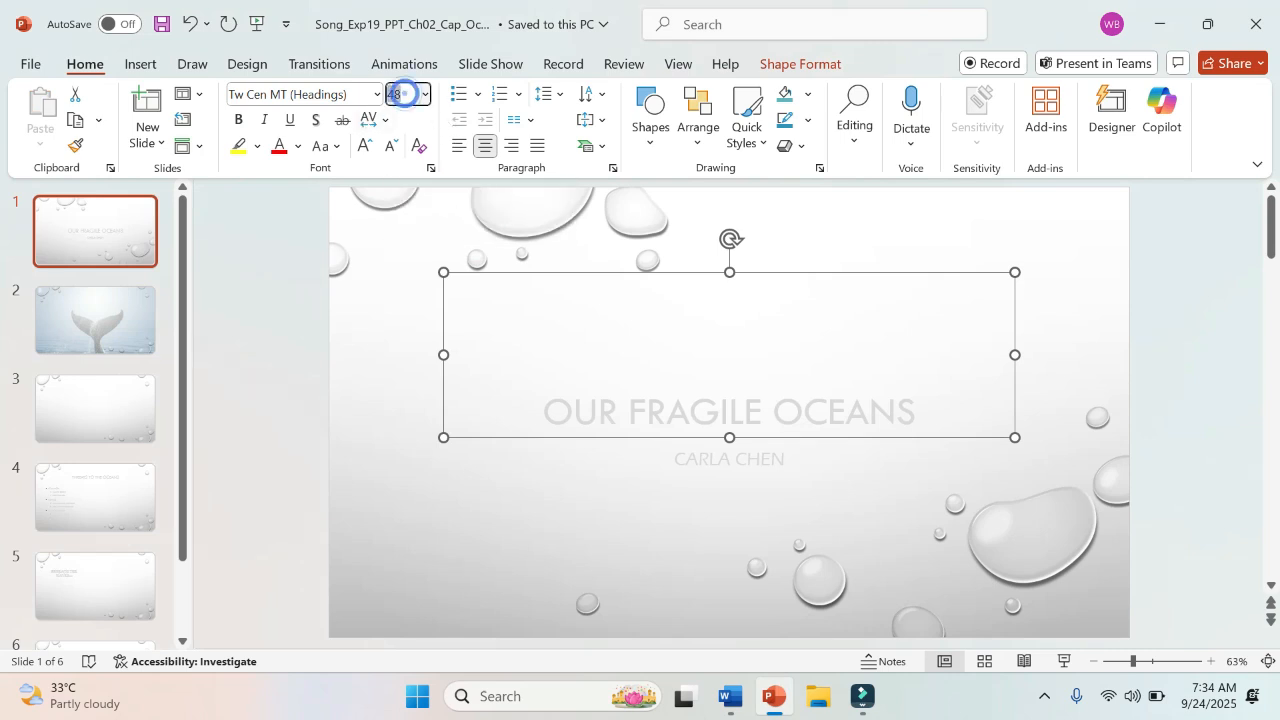
{"action": "type", "text": "48"}
{"action": "key", "text": "Return"}
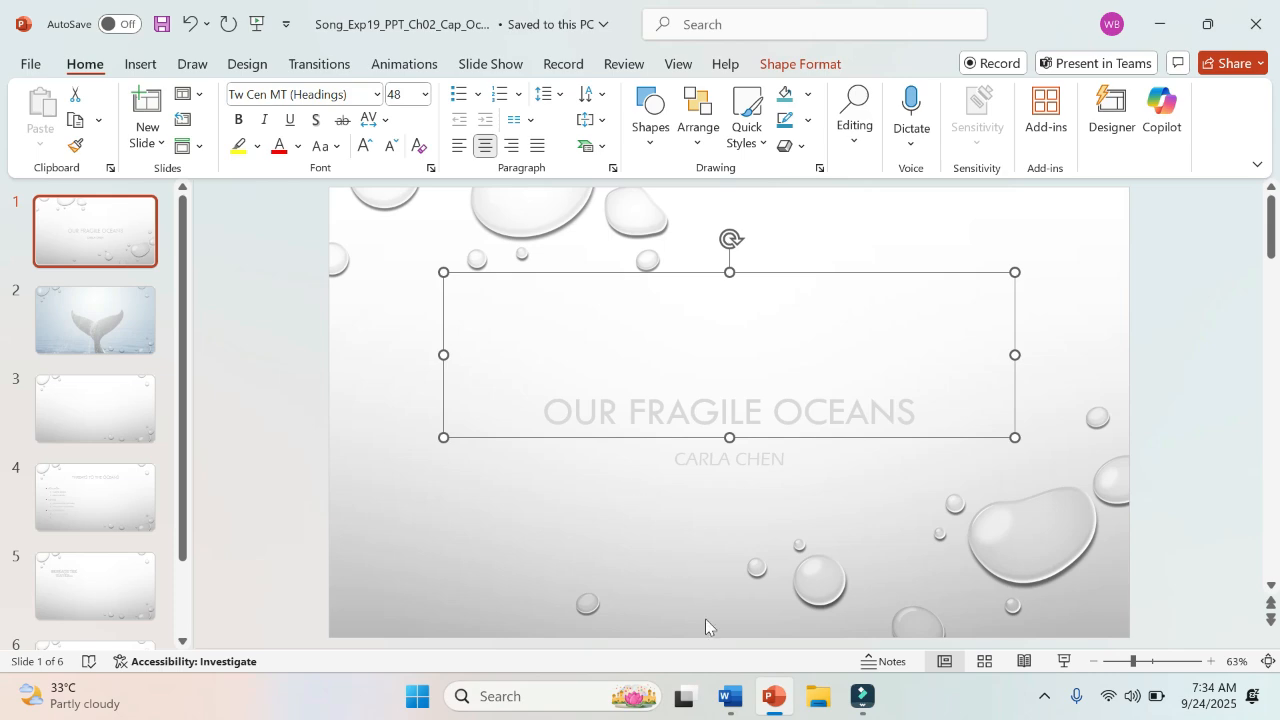
Step: Check step 3 in the Word instructions, return to PowerPoint and change the Slide 1 title font color to Black, Text 1
{"action": "left_click", "coordinate": [731, 697]}
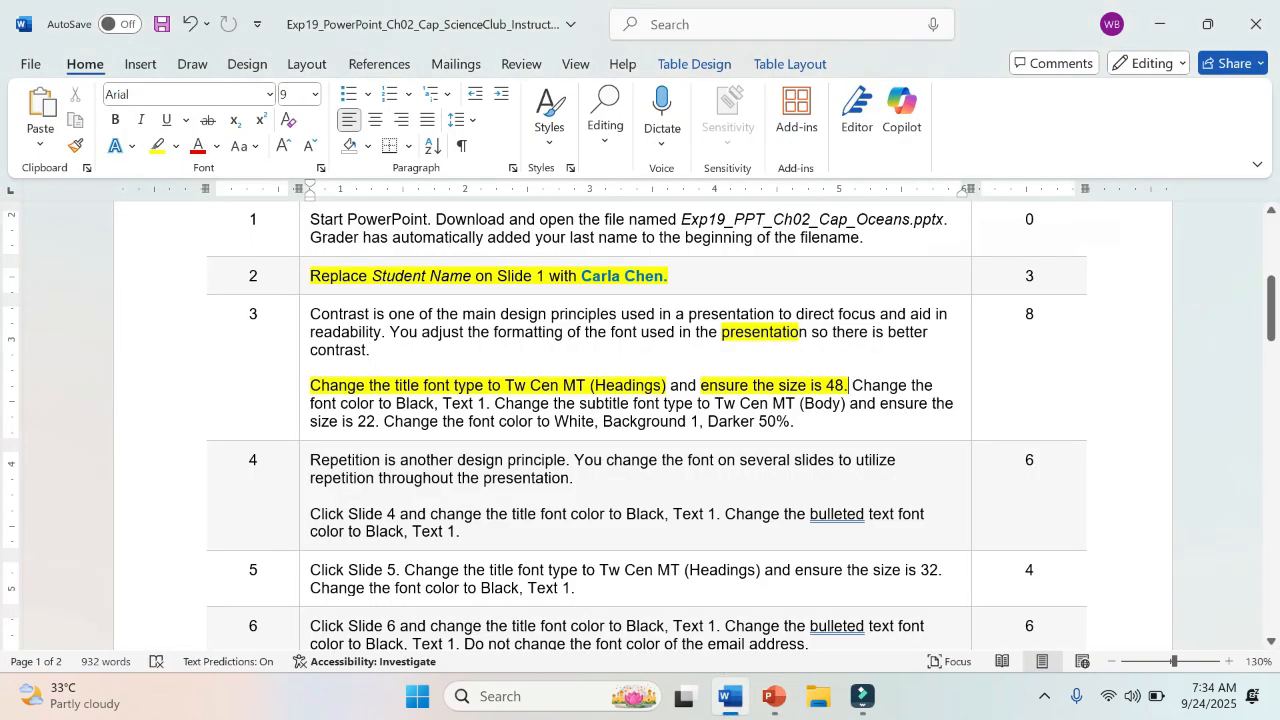
{"action": "left_click", "coordinate": [773, 697]}
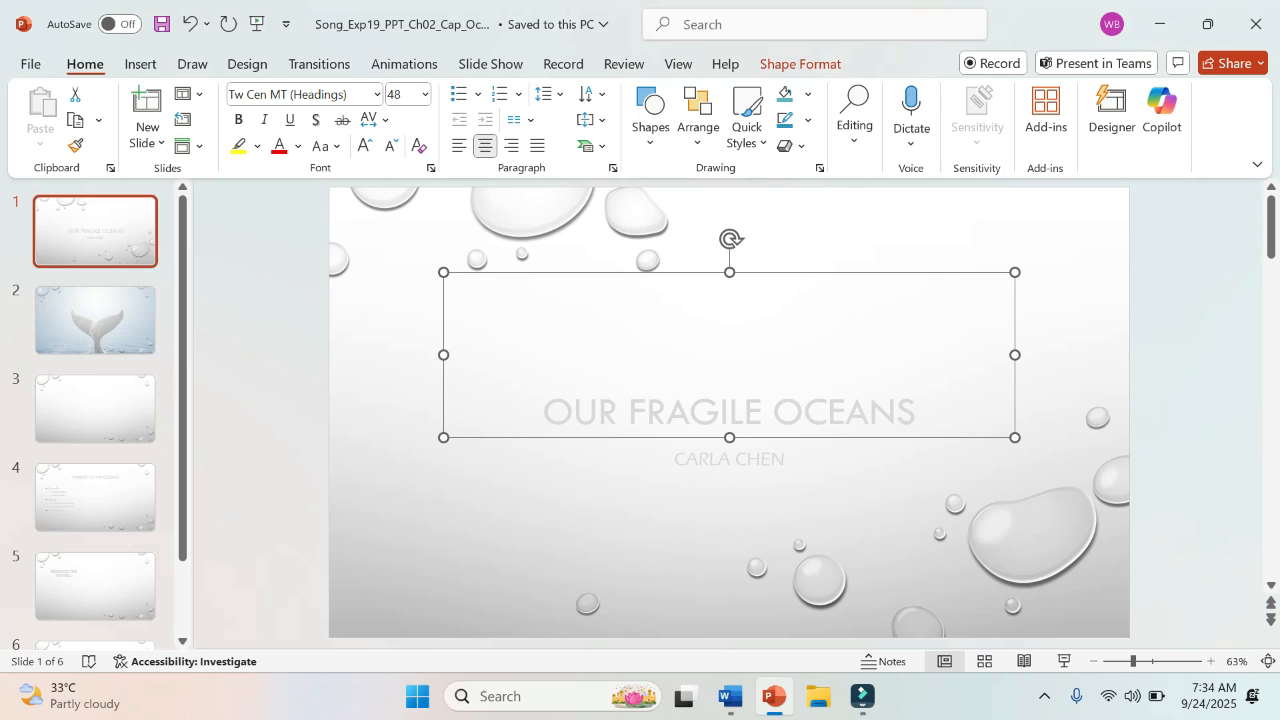
{"action": "left_click", "coordinate": [297, 148]}
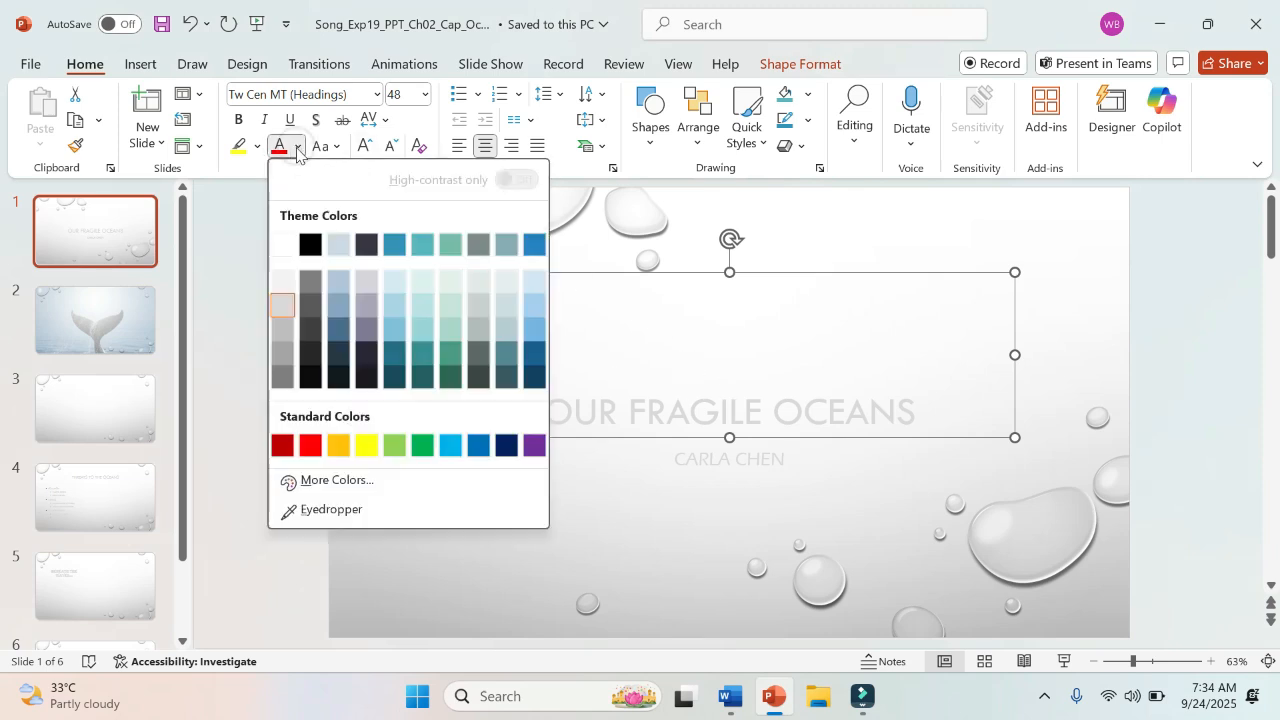
{"action": "left_click", "coordinate": [312, 245]}
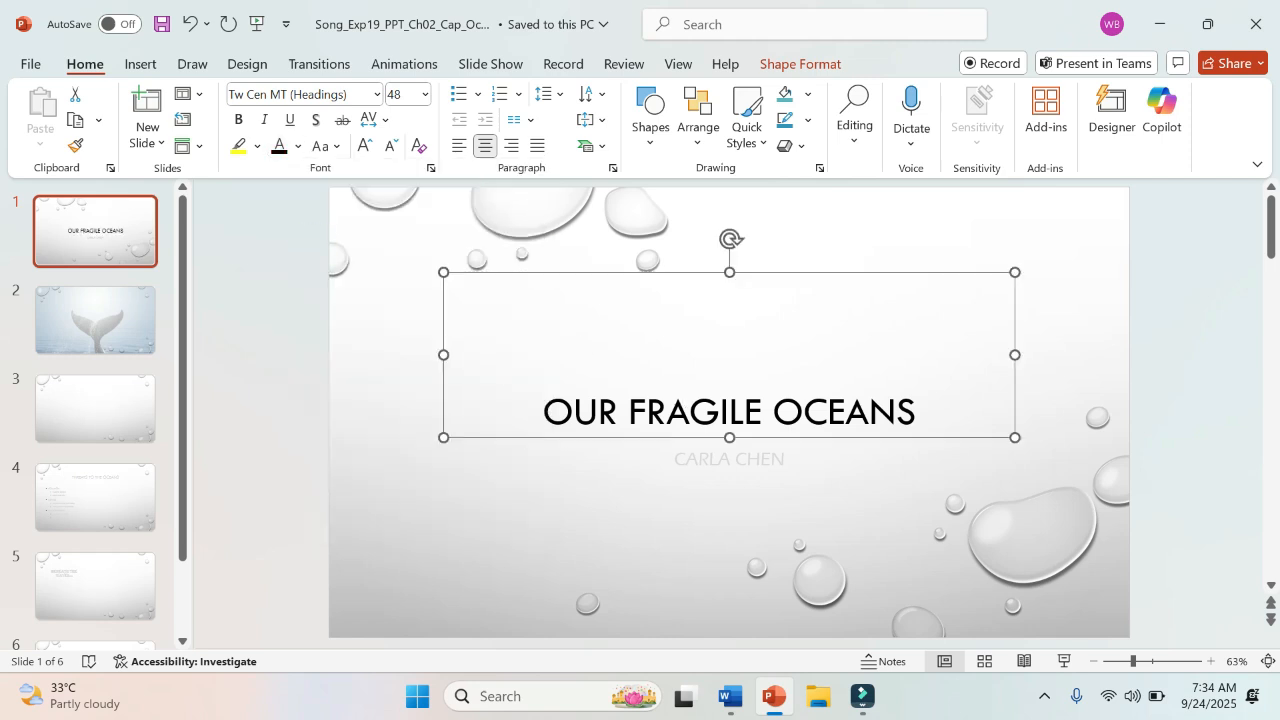
Step: Switch to the Word instructions and highlight "Tw Cen MT (Body)" in step 3 in yellow
{"action": "left_click", "coordinate": [730, 705]}
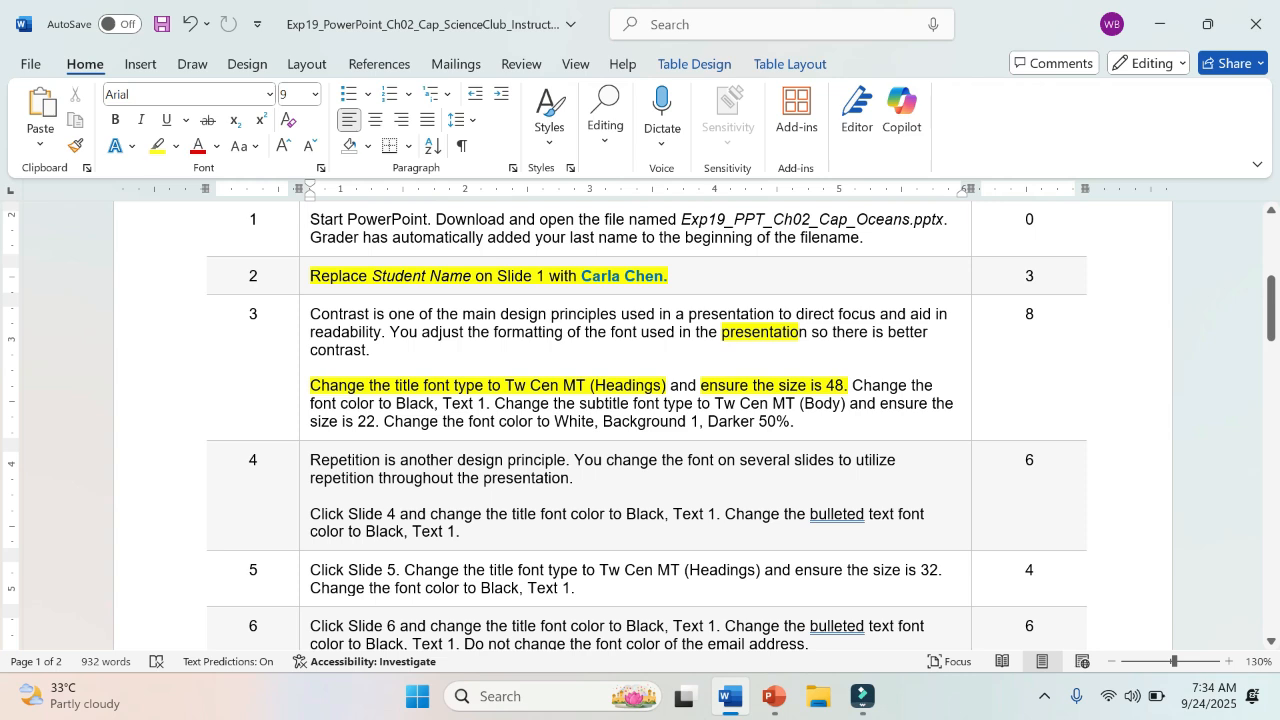
{"action": "left_click_drag", "start_coordinate": [714, 403], "coordinate": [848, 403]}
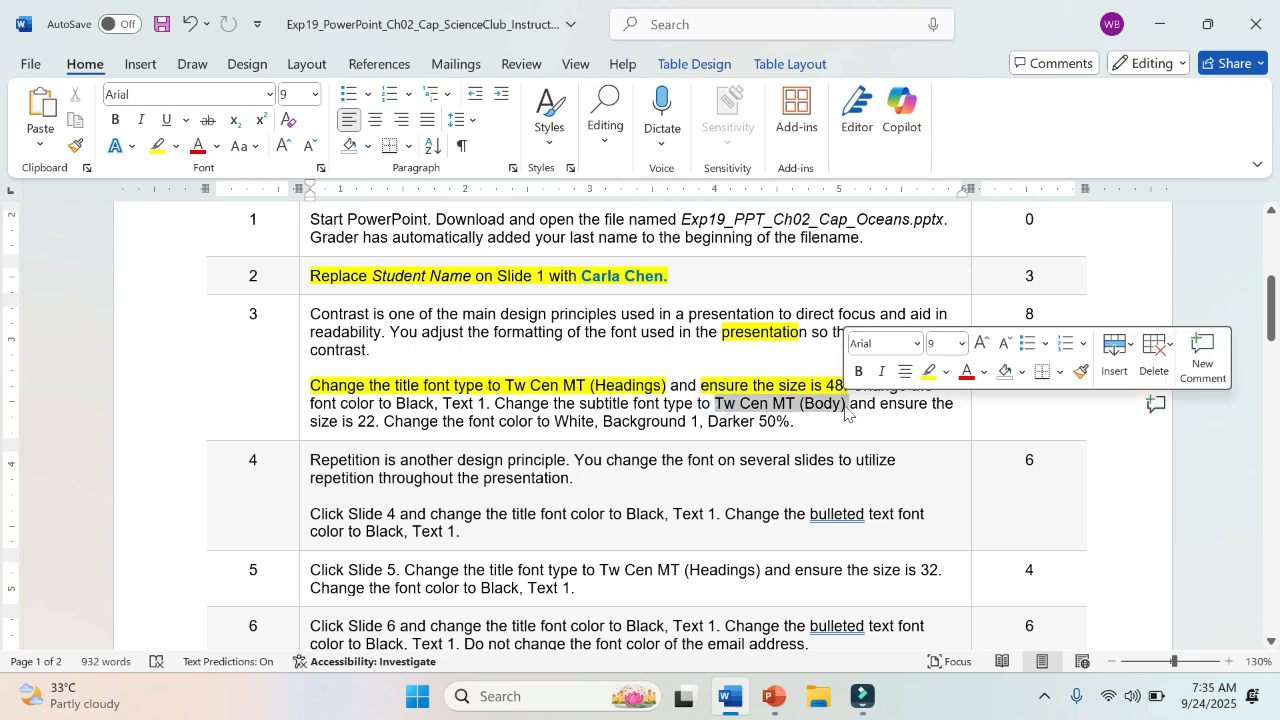
{"action": "left_click", "coordinate": [929, 371]}
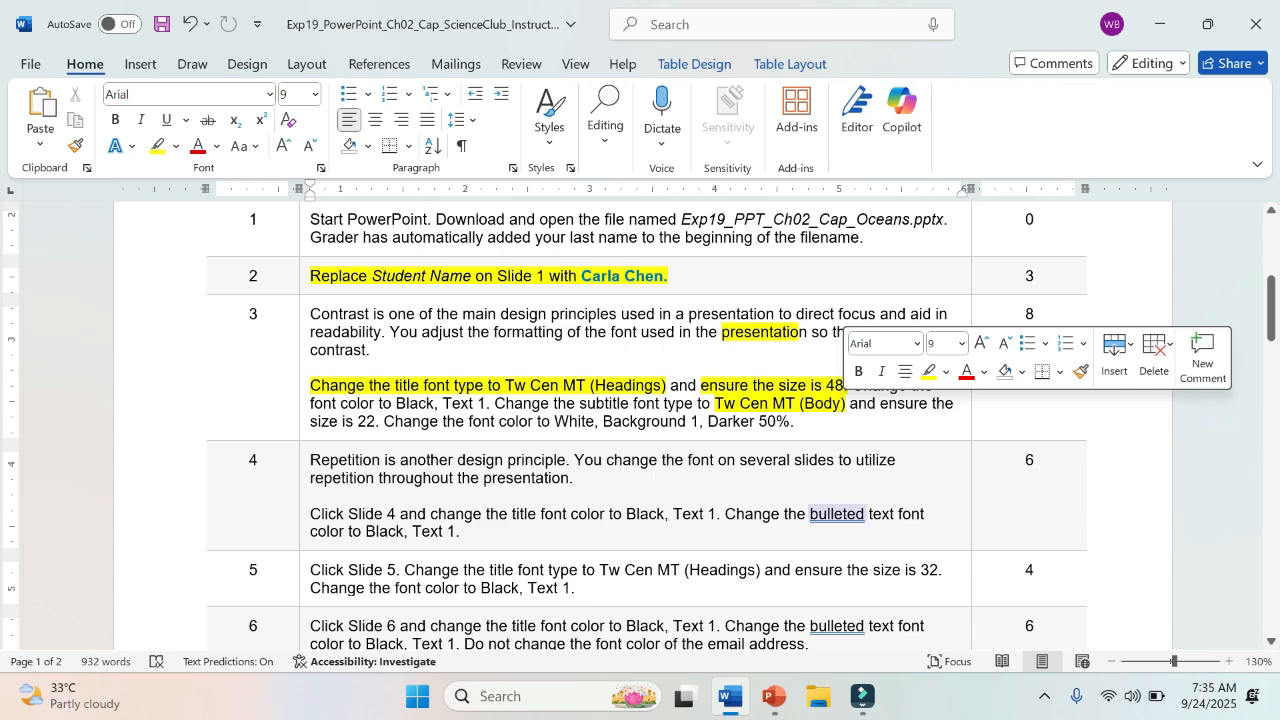
Step: Switch to PowerPoint and change the font of the whole Slide 1 subtitle to Tw Cen MT
{"action": "mouse_move", "coordinate": [773, 712]}
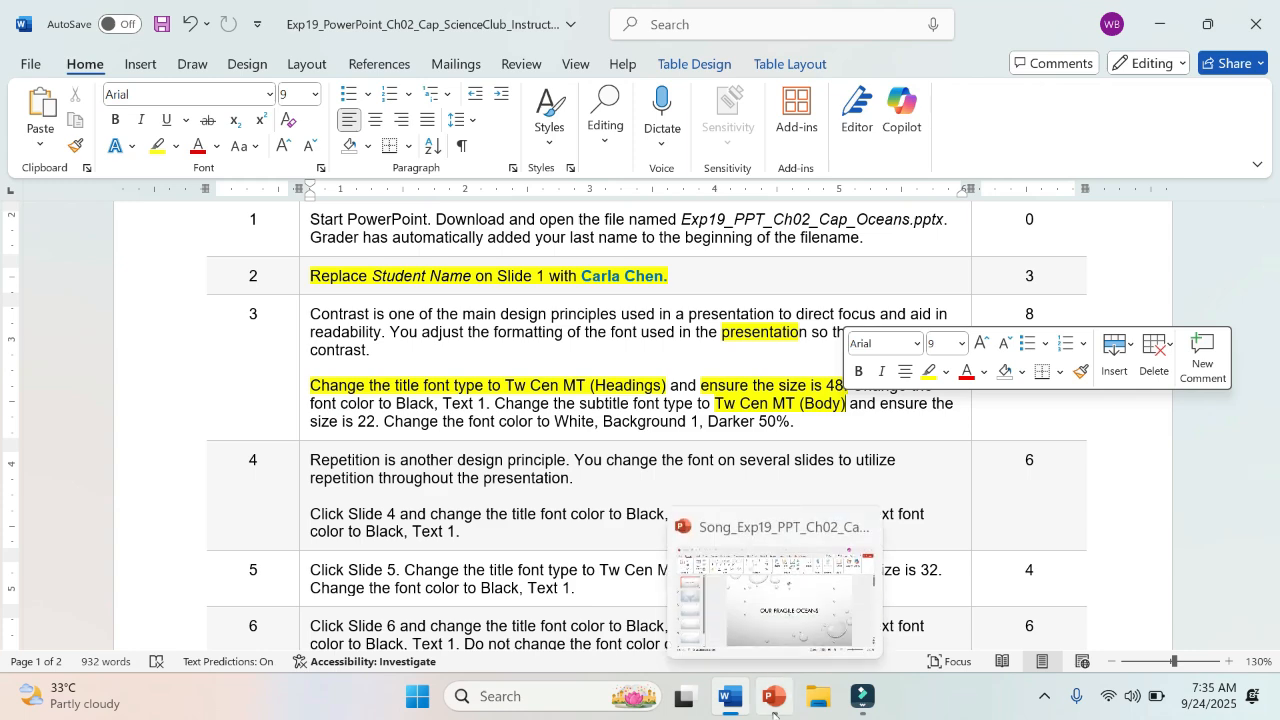
{"action": "left_click", "coordinate": [684, 535]}
{"action": "left_click", "coordinate": [694, 459]}
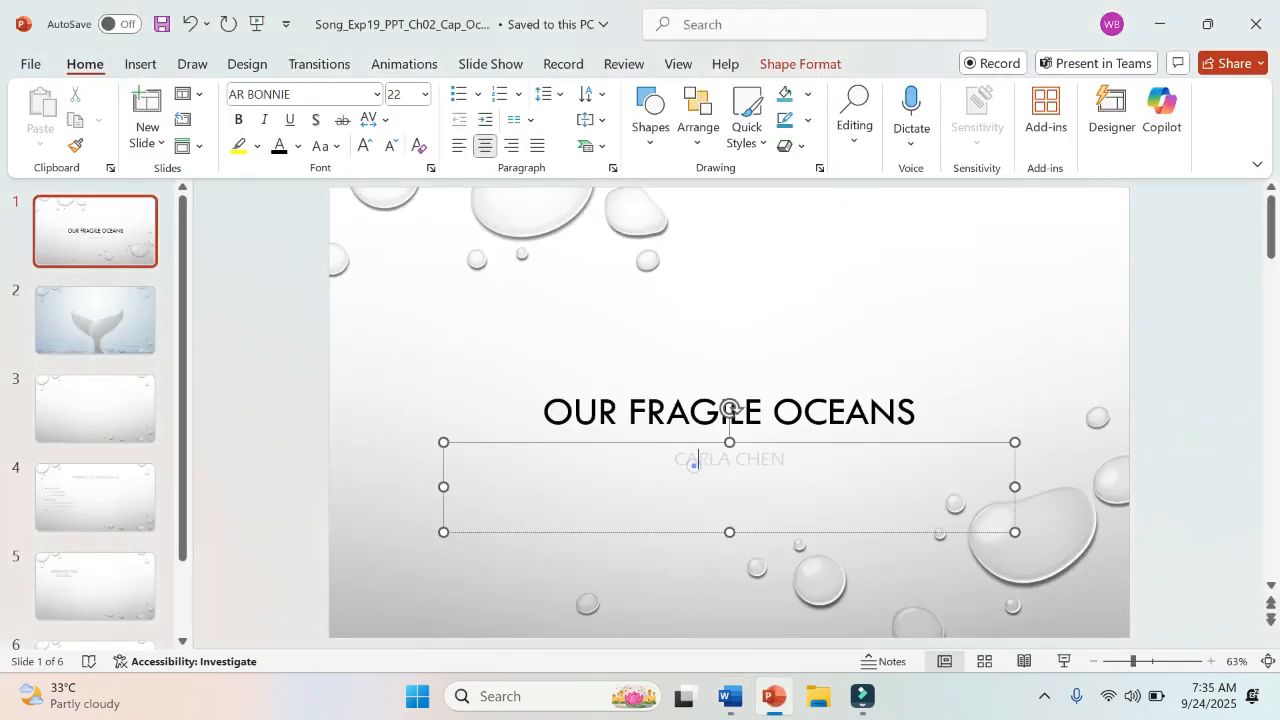
{"action": "left_click", "coordinate": [685, 439]}
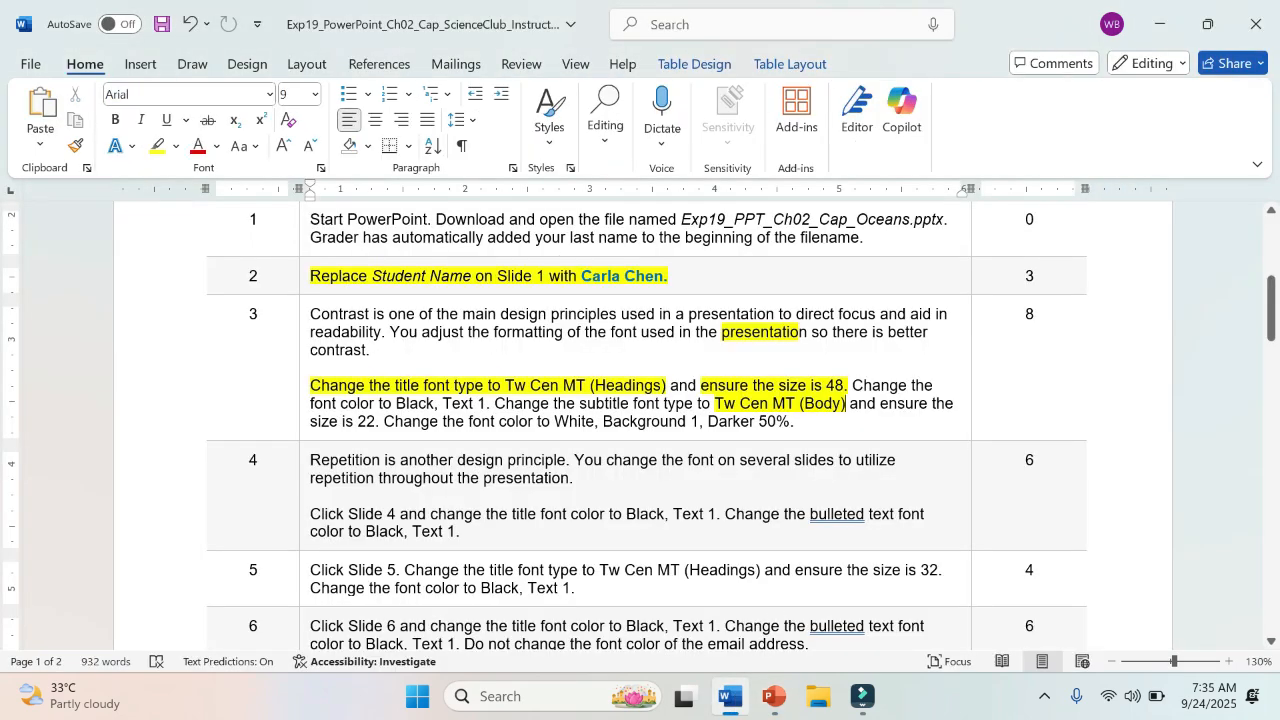
{"action": "left_click", "coordinate": [774, 696]}
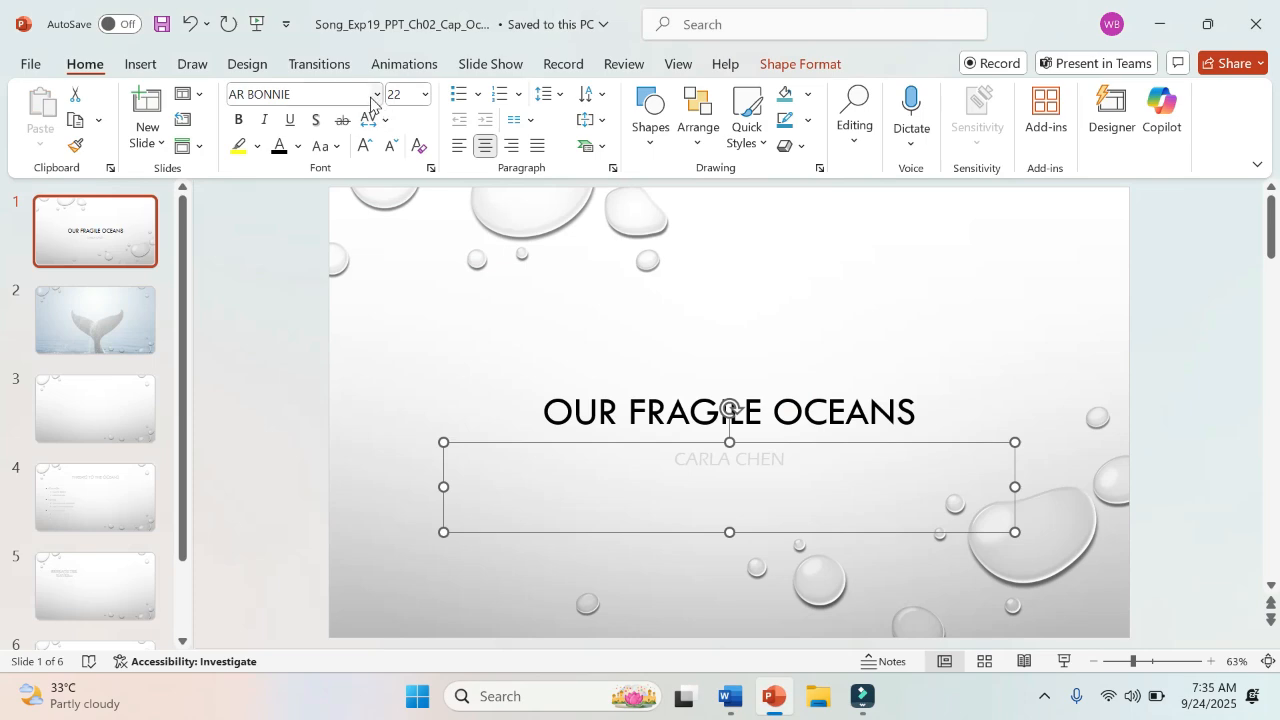
{"action": "left_click", "coordinate": [376, 94]}
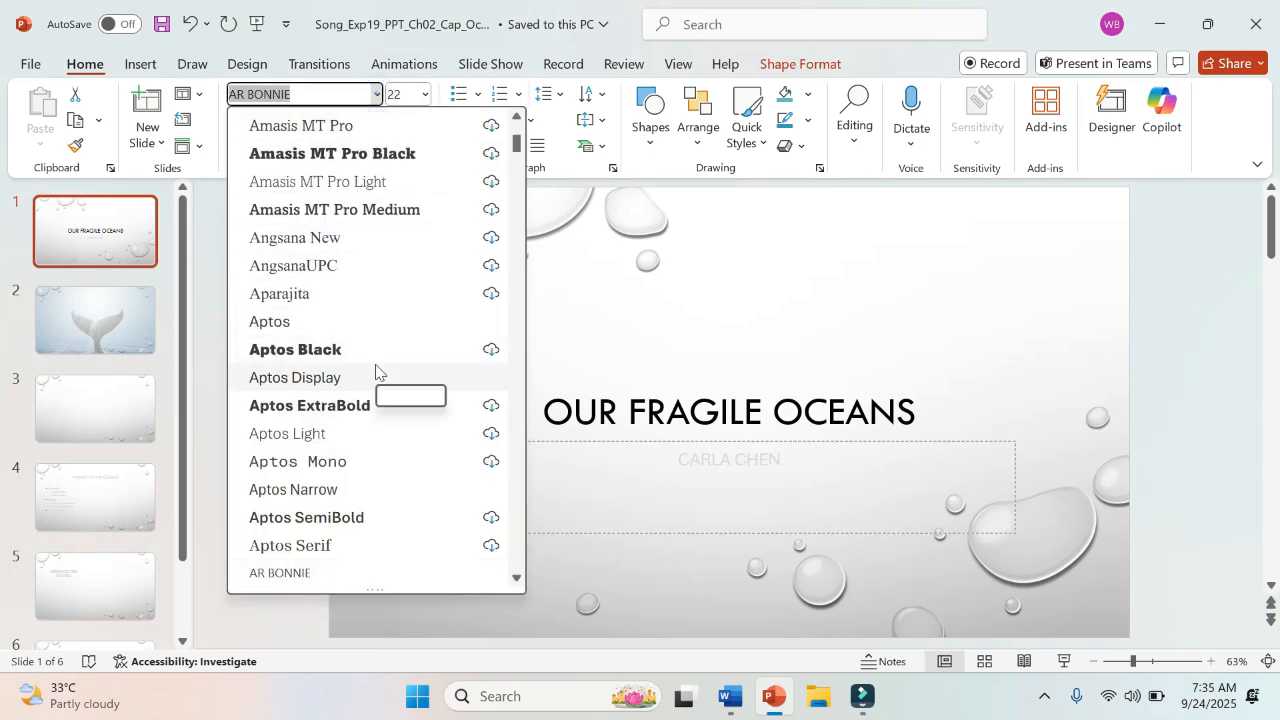
{"action": "scroll", "coordinate": [375, 371], "scroll_direction": "down", "scroll_amount": 15}
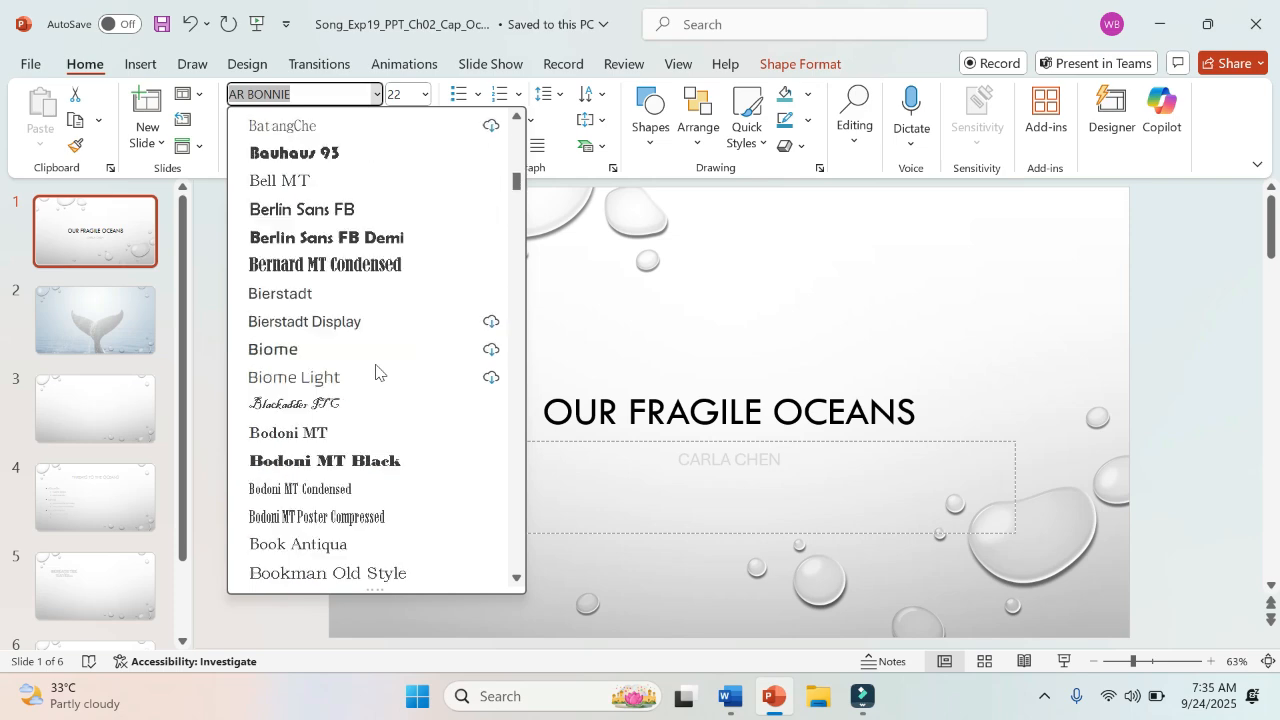
{"action": "scroll", "coordinate": [375, 371], "scroll_direction": "down", "scroll_amount": 20}
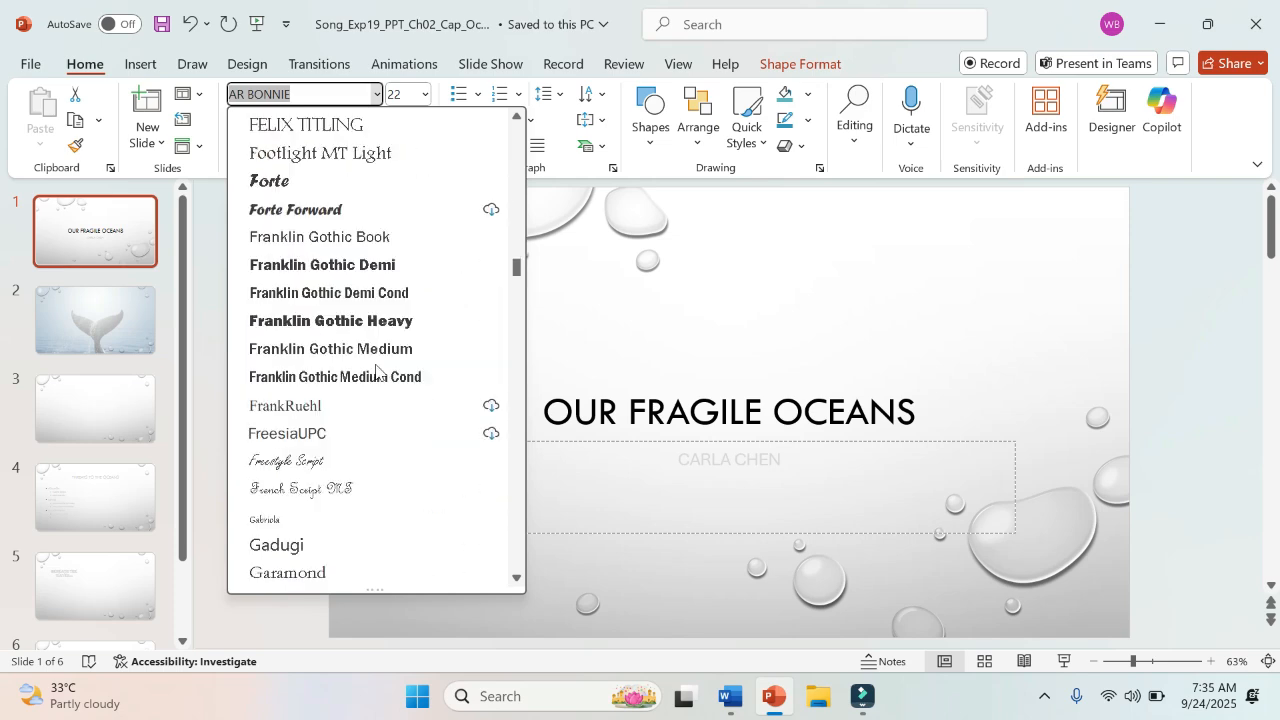
{"action": "scroll", "coordinate": [375, 370], "scroll_direction": "down", "scroll_amount": 20}
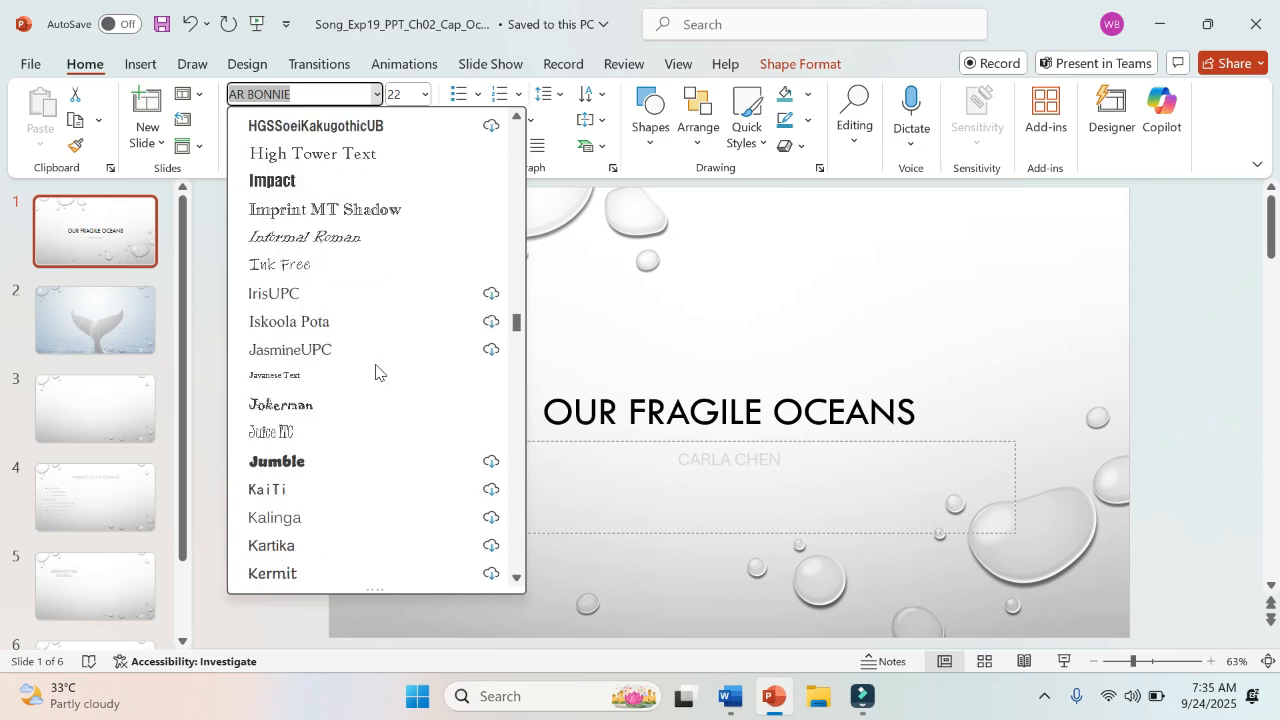
{"action": "scroll", "coordinate": [375, 371], "scroll_direction": "down", "scroll_amount": 15}
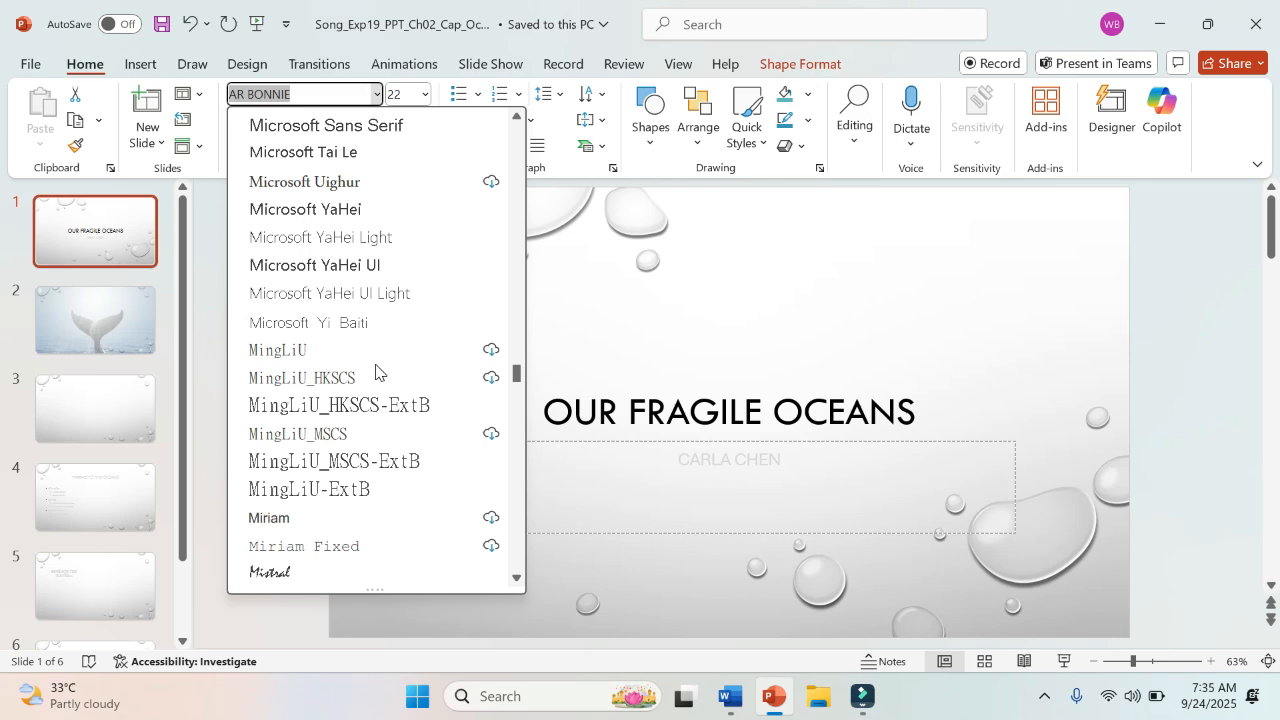
{"action": "scroll", "coordinate": [375, 371], "scroll_direction": "down", "scroll_amount": 10}
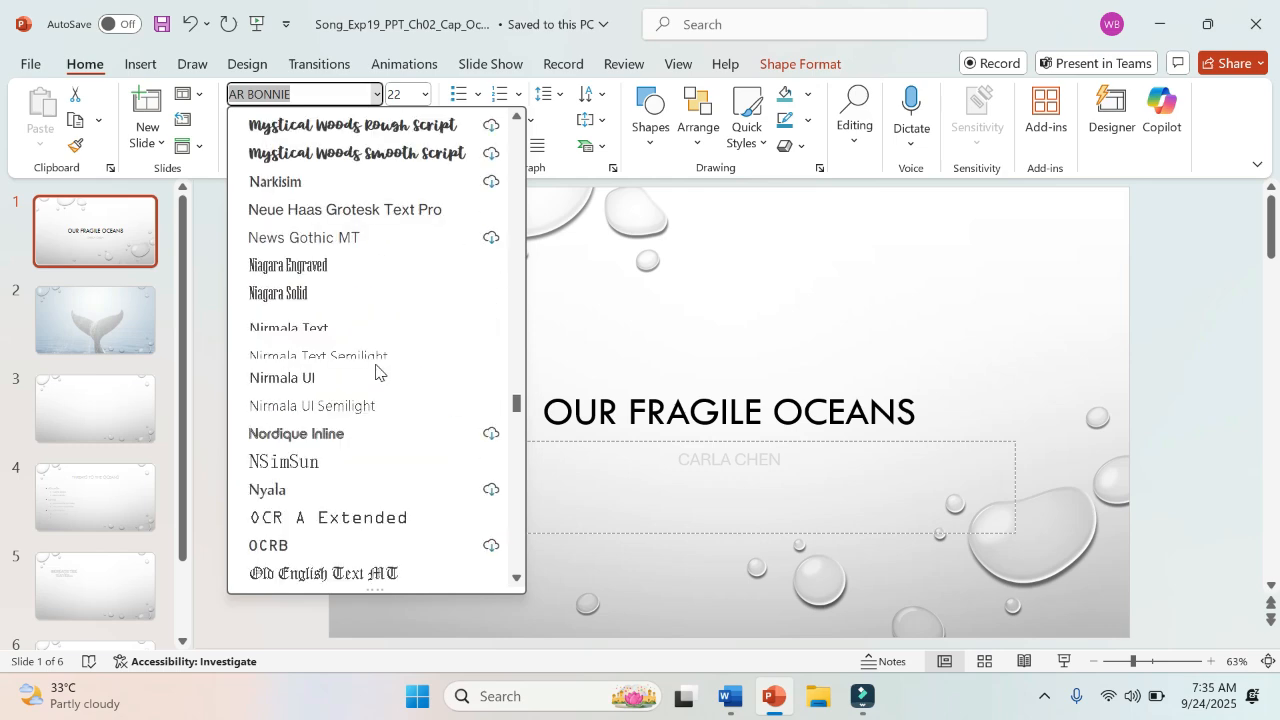
{"action": "scroll", "coordinate": [375, 371], "scroll_direction": "down", "scroll_amount": 6}
{"action": "scroll", "coordinate": [375, 371], "scroll_direction": "down", "scroll_amount": 20}
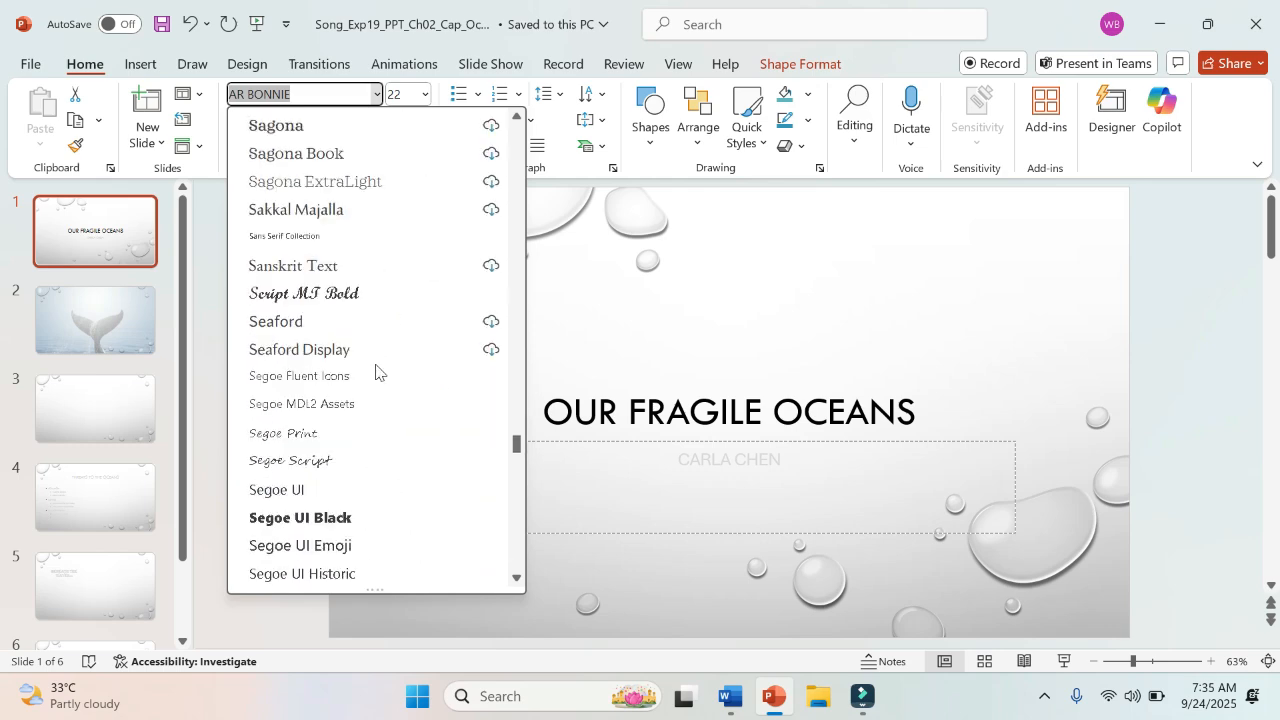
{"action": "scroll", "coordinate": [375, 371], "scroll_direction": "down", "scroll_amount": 15}
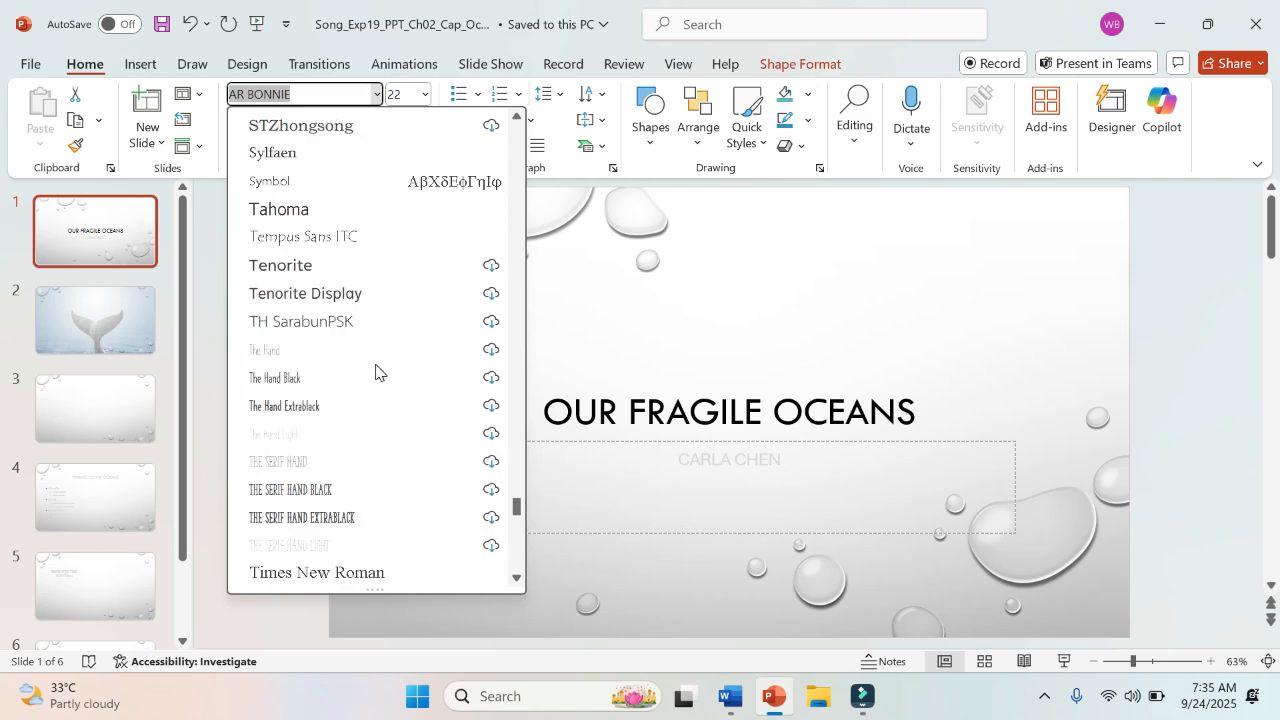
{"action": "scroll", "coordinate": [375, 371], "scroll_direction": "down", "scroll_amount": 5}
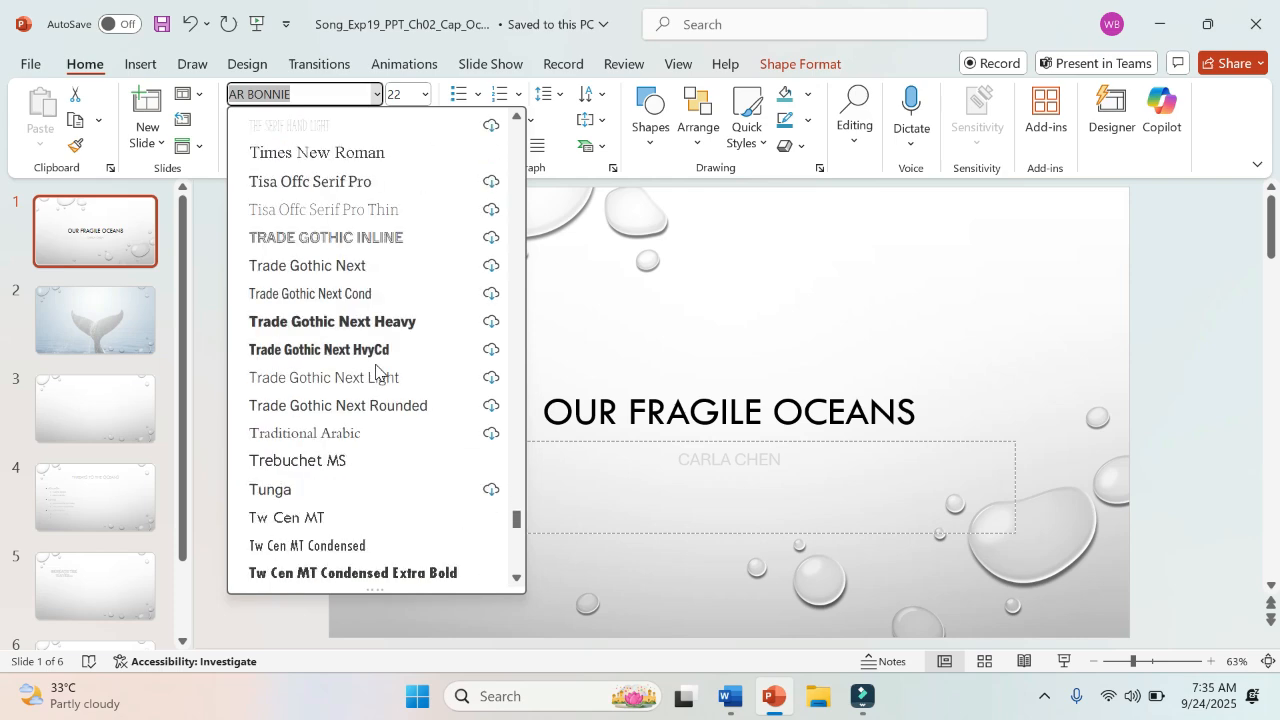
{"action": "left_click", "coordinate": [322, 518]}
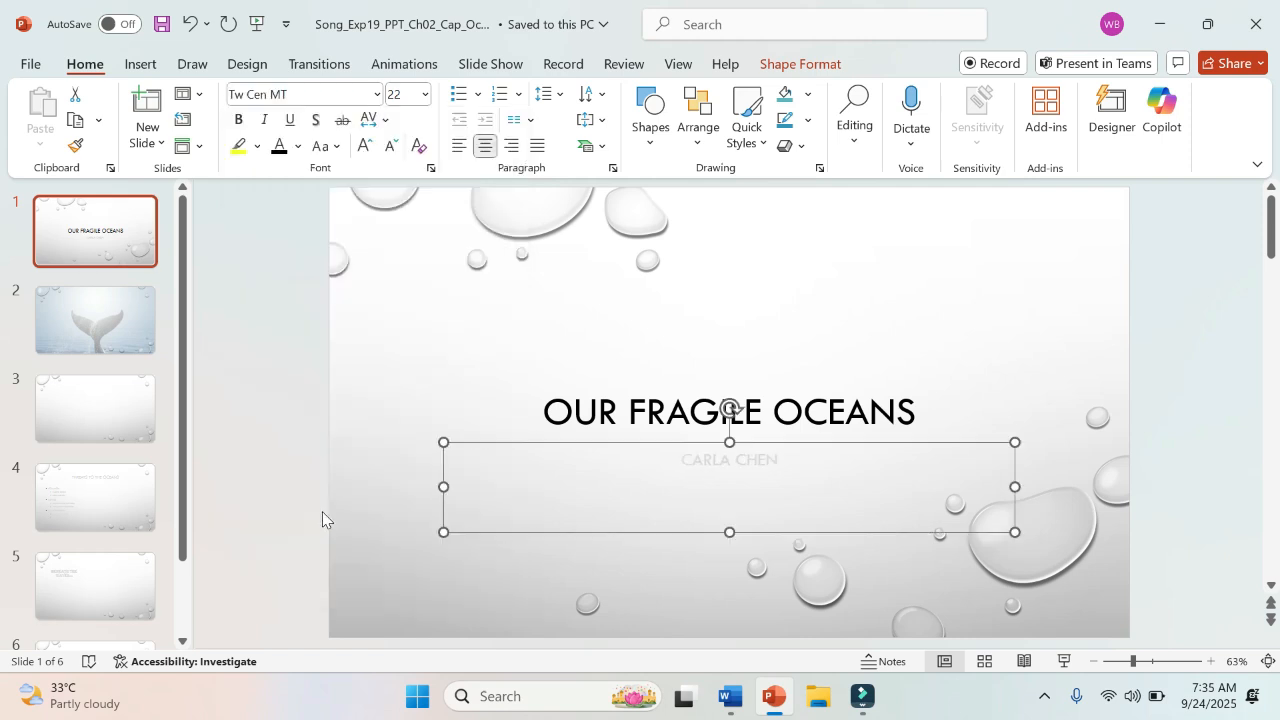
Step: Recheck step 3 in Word, return to PowerPoint and set the Slide 1 subtitle font color to White, Background 1, Darker 50%
{"action": "left_click", "coordinate": [730, 697]}
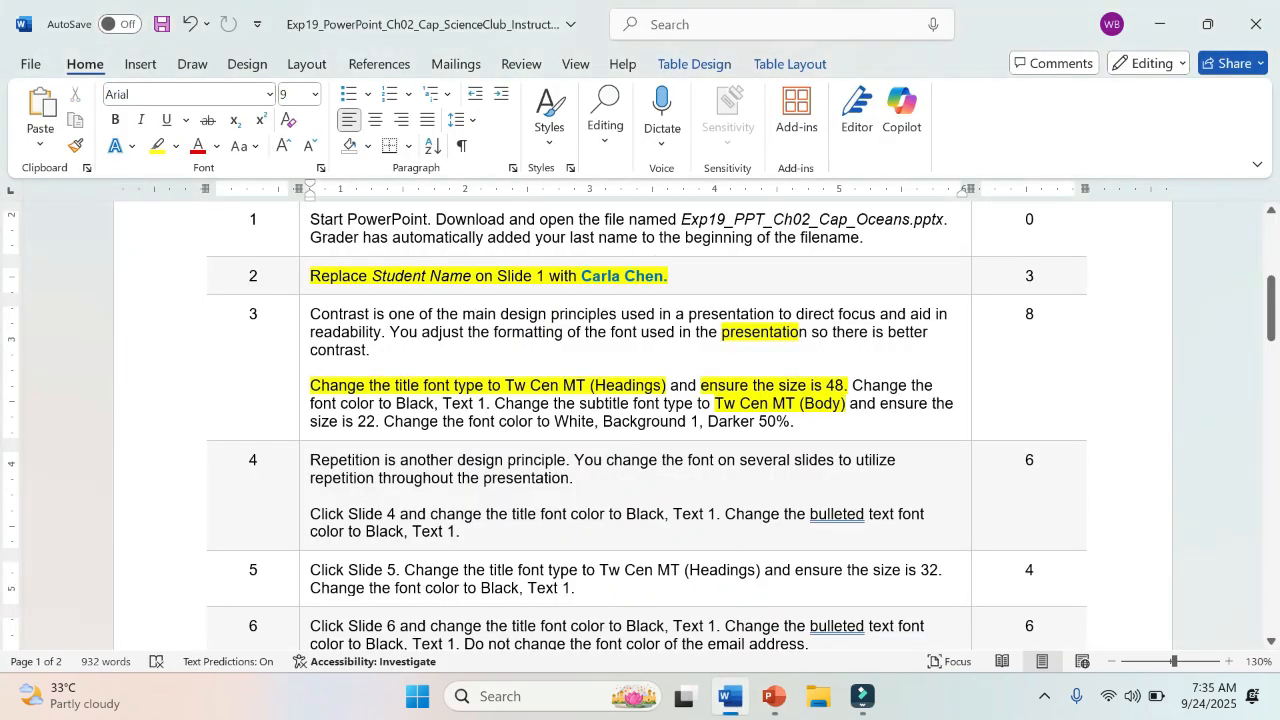
{"action": "left_click", "coordinate": [773, 697]}
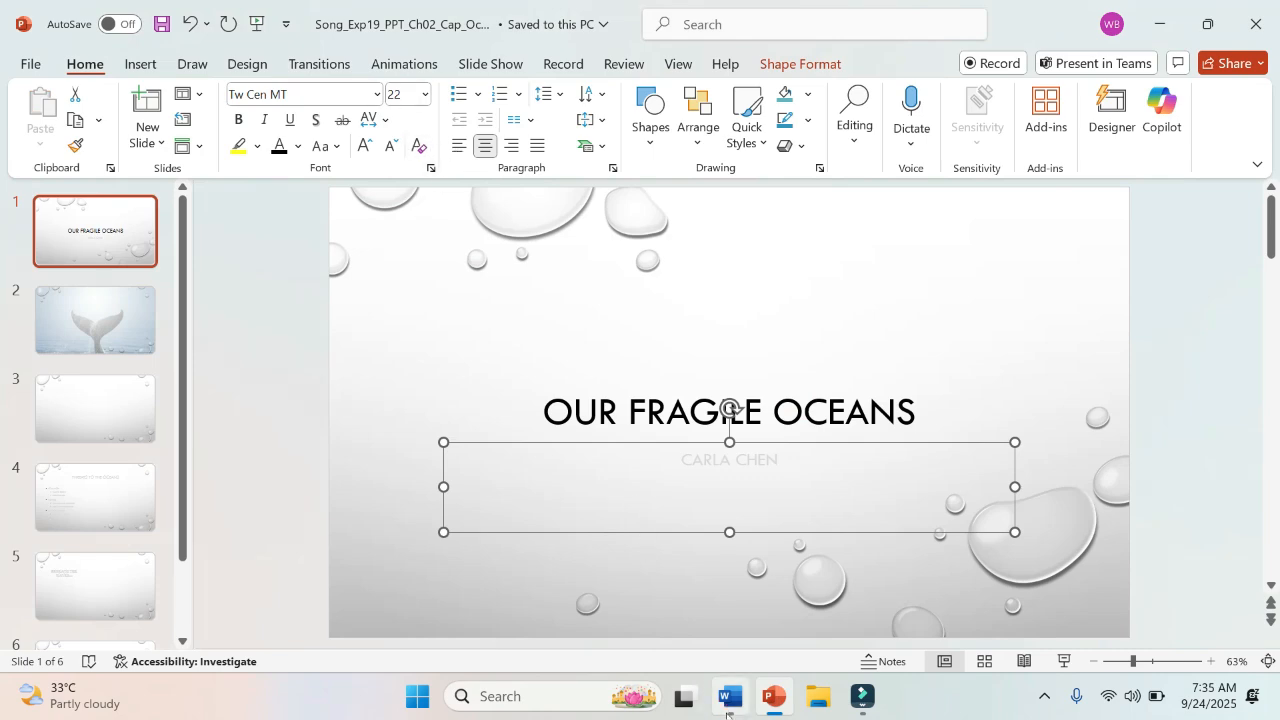
{"action": "left_click", "coordinate": [730, 700]}
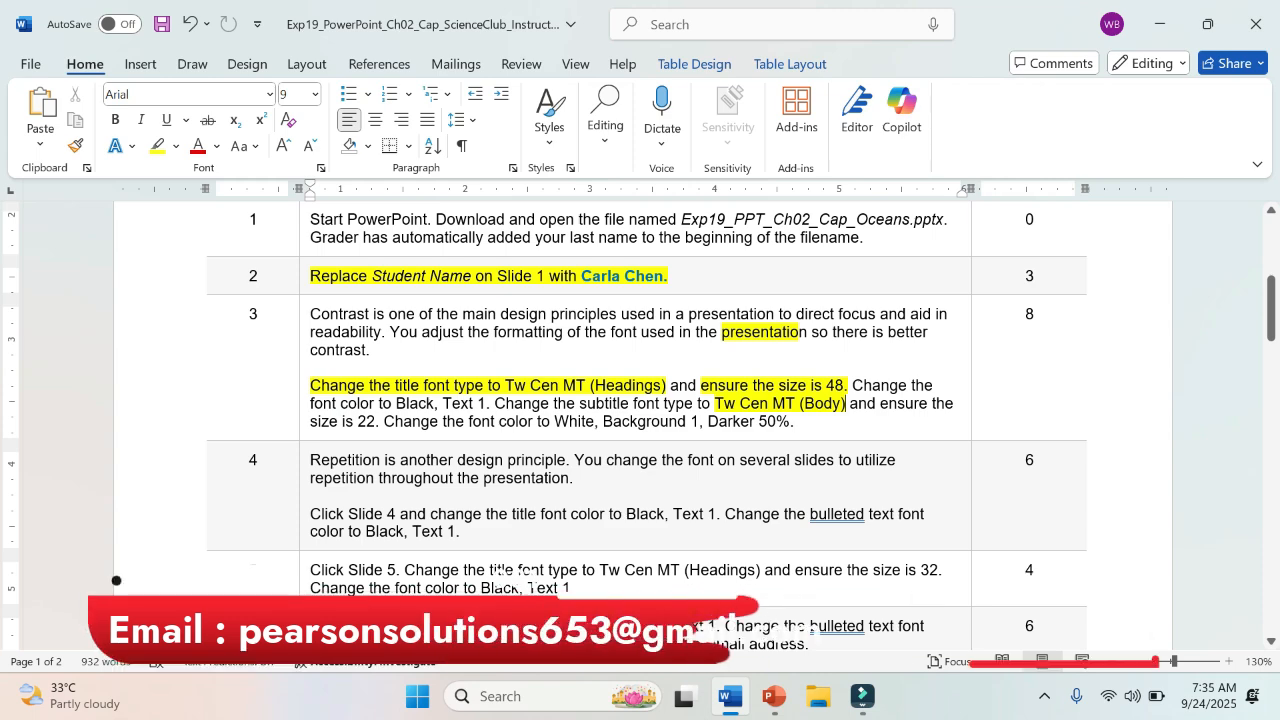
{"action": "left_click", "coordinate": [776, 700]}
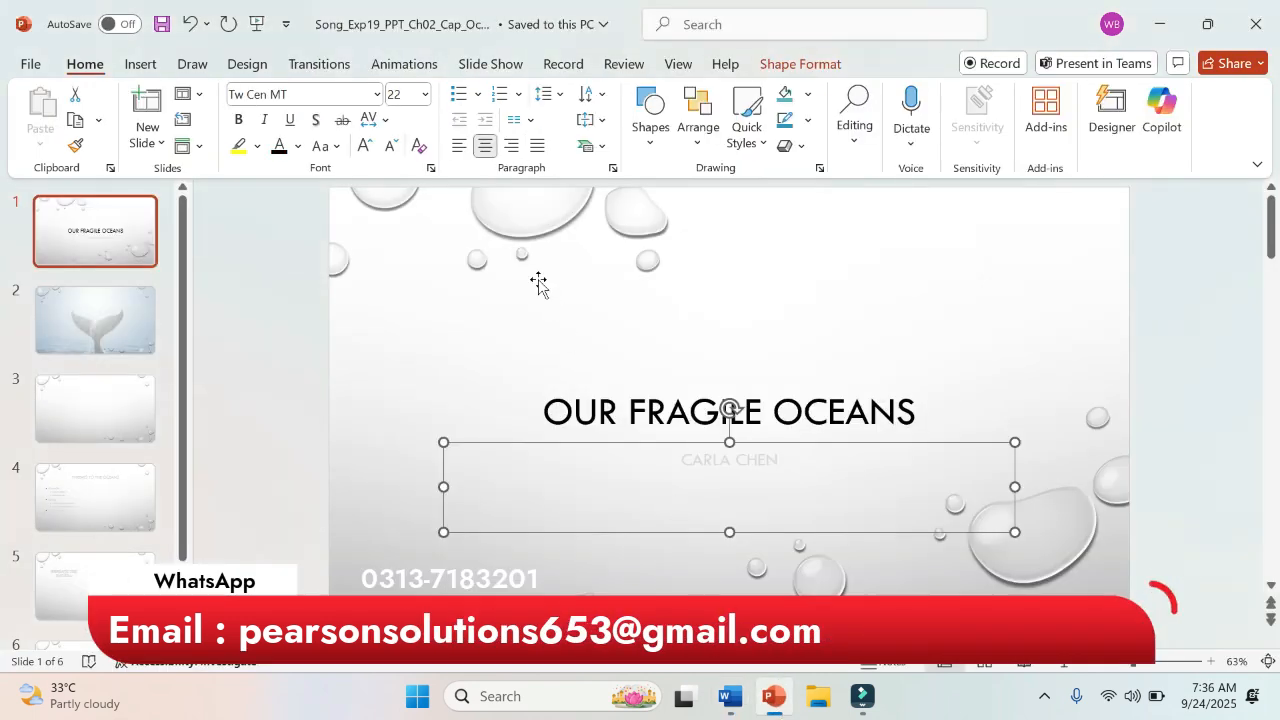
{"action": "left_click", "coordinate": [297, 148]}
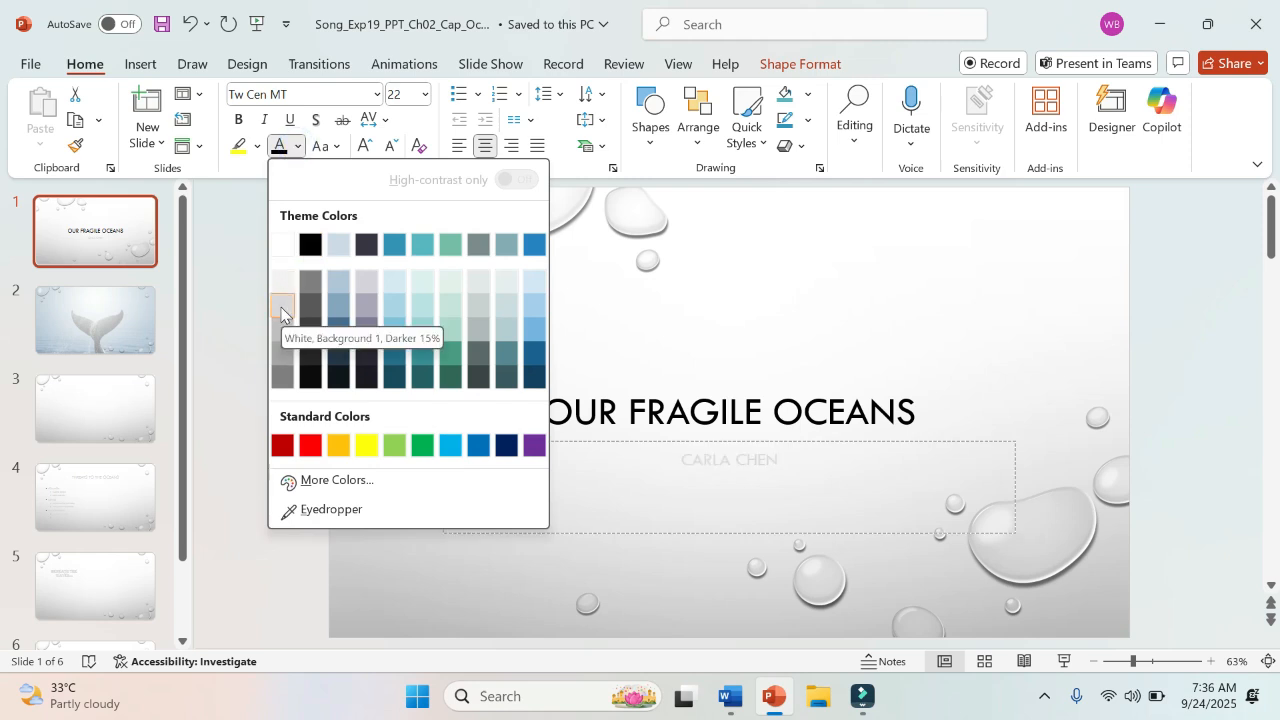
{"action": "left_click", "coordinate": [279, 378]}
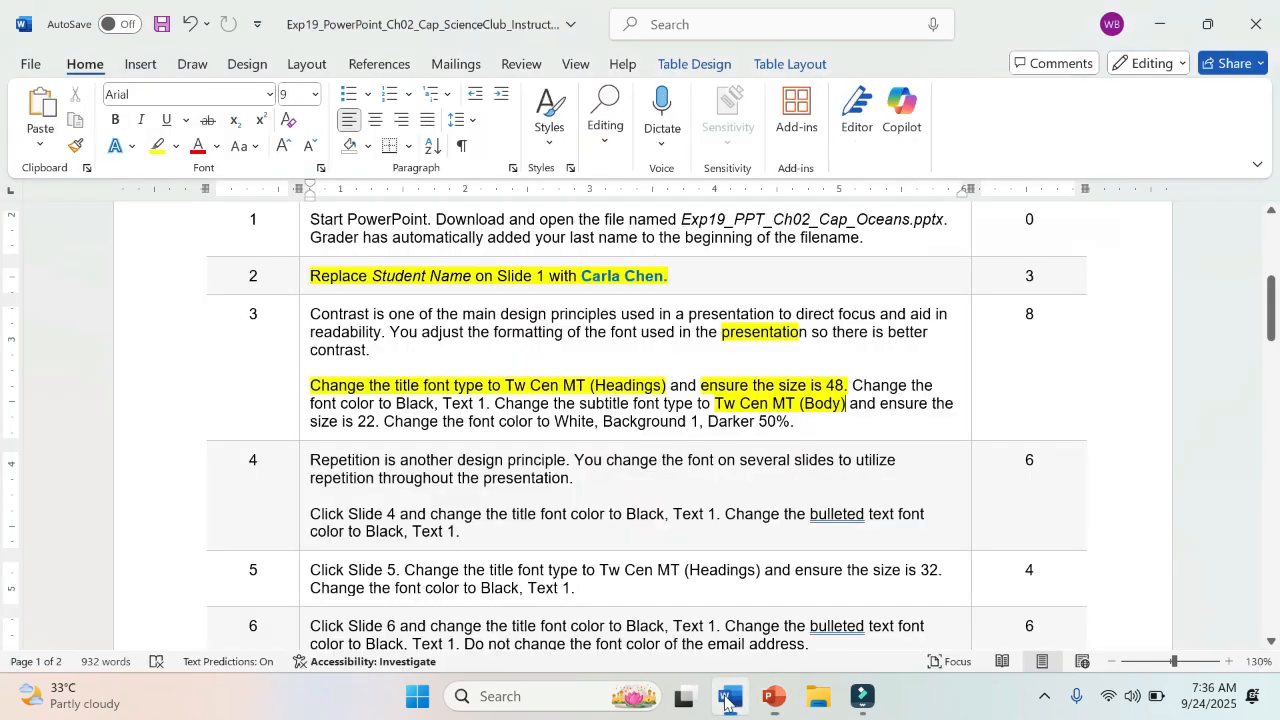
Step: Switch to the Word instructions and highlight the entire second paragraph of step 3 in yellow
{"action": "left_click", "coordinate": [730, 697]}
{"action": "triple_click", "coordinate": [312, 380]}
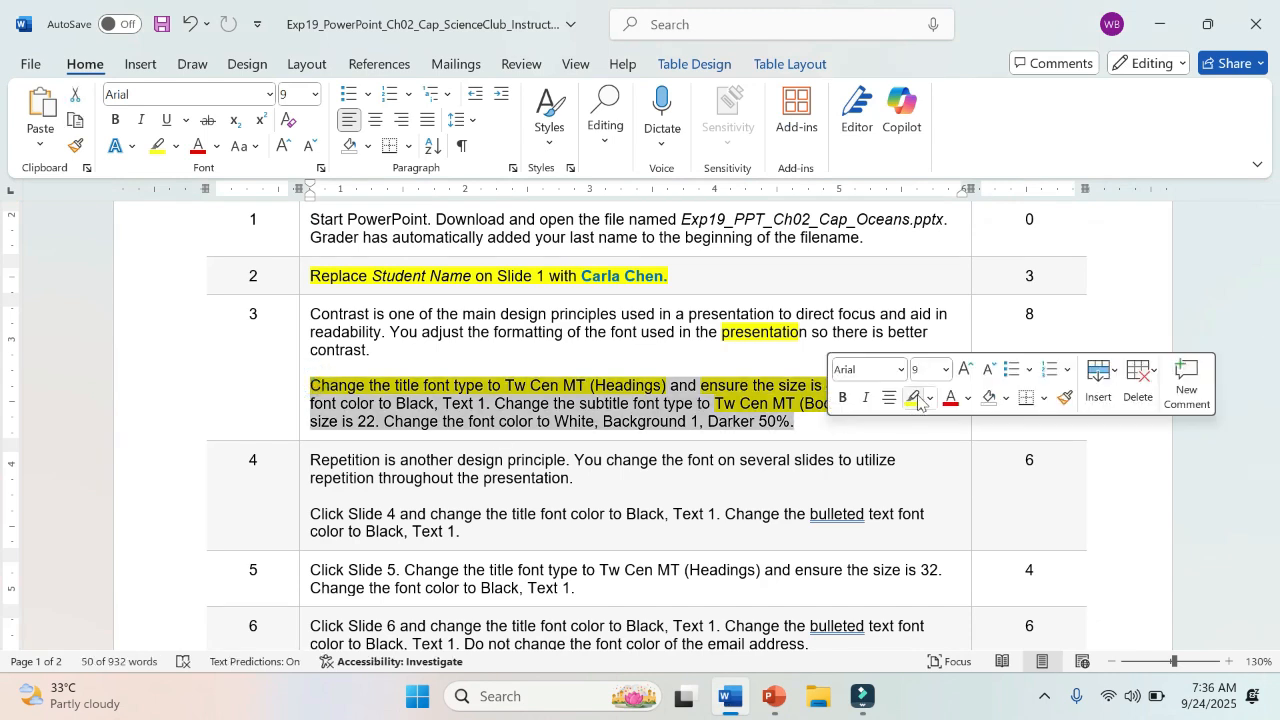
{"action": "left_click", "coordinate": [914, 398]}
{"action": "left_click", "coordinate": [790, 424]}
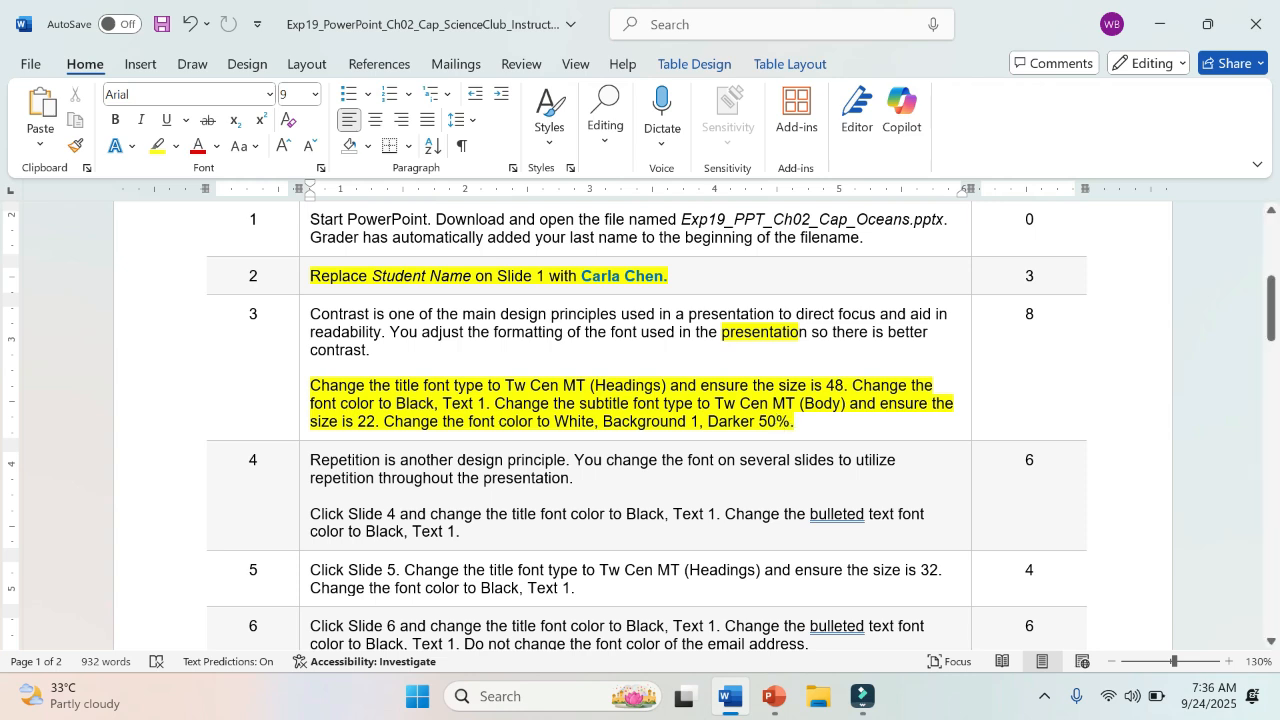
Step: Highlight the word "Repetition" at the start of step 4 in yellow
{"action": "left_click", "coordinate": [305, 456]}
{"action": "left_click", "coordinate": [314, 456]}
{"action": "left_click_drag", "start_coordinate": [311, 460], "coordinate": [380, 461]}
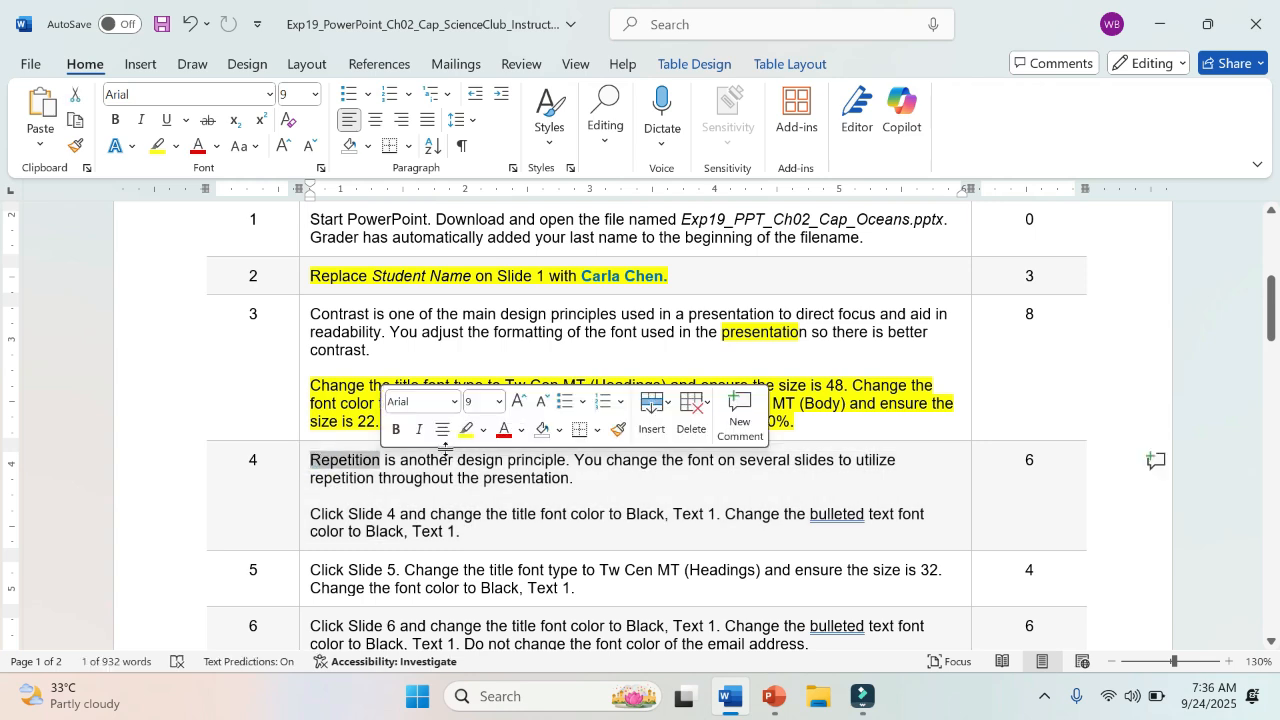
{"action": "left_click", "coordinate": [466, 430]}
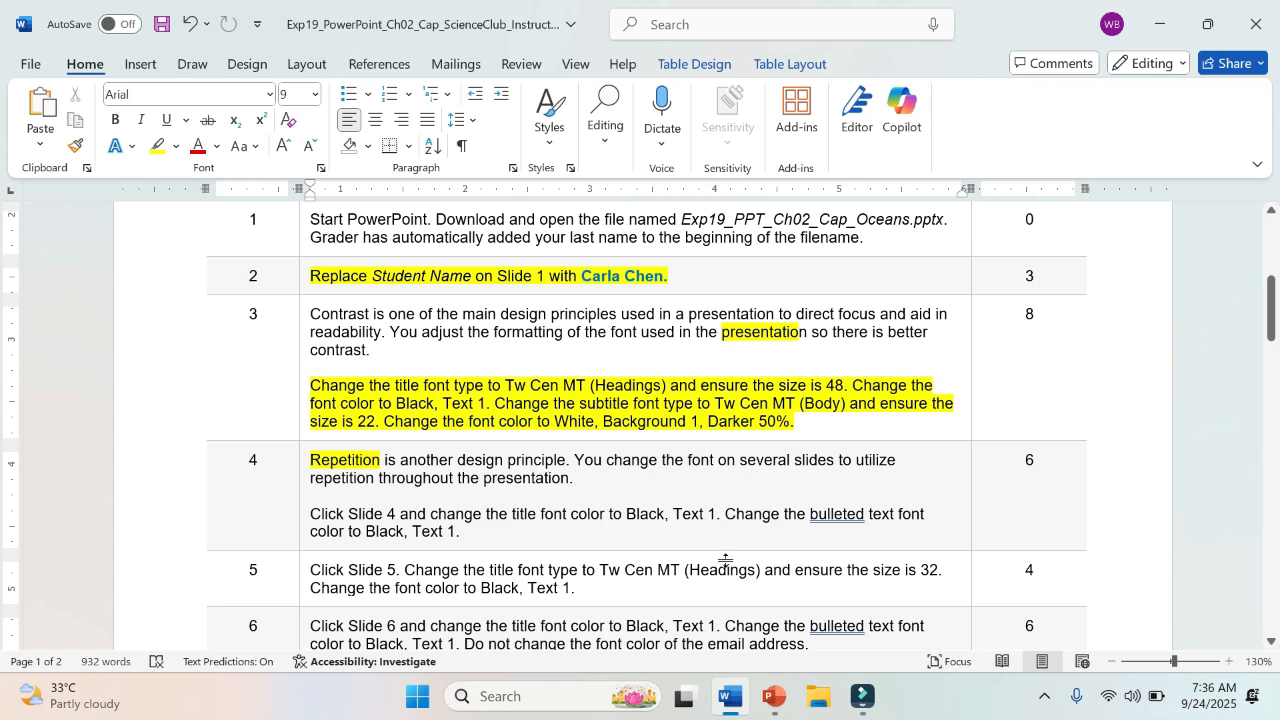
Step: Switch to PowerPoint, checking step 4 in Word as needed, and change the Slide 4 title font color to Black, Text 1
{"action": "left_click", "coordinate": [773, 697]}
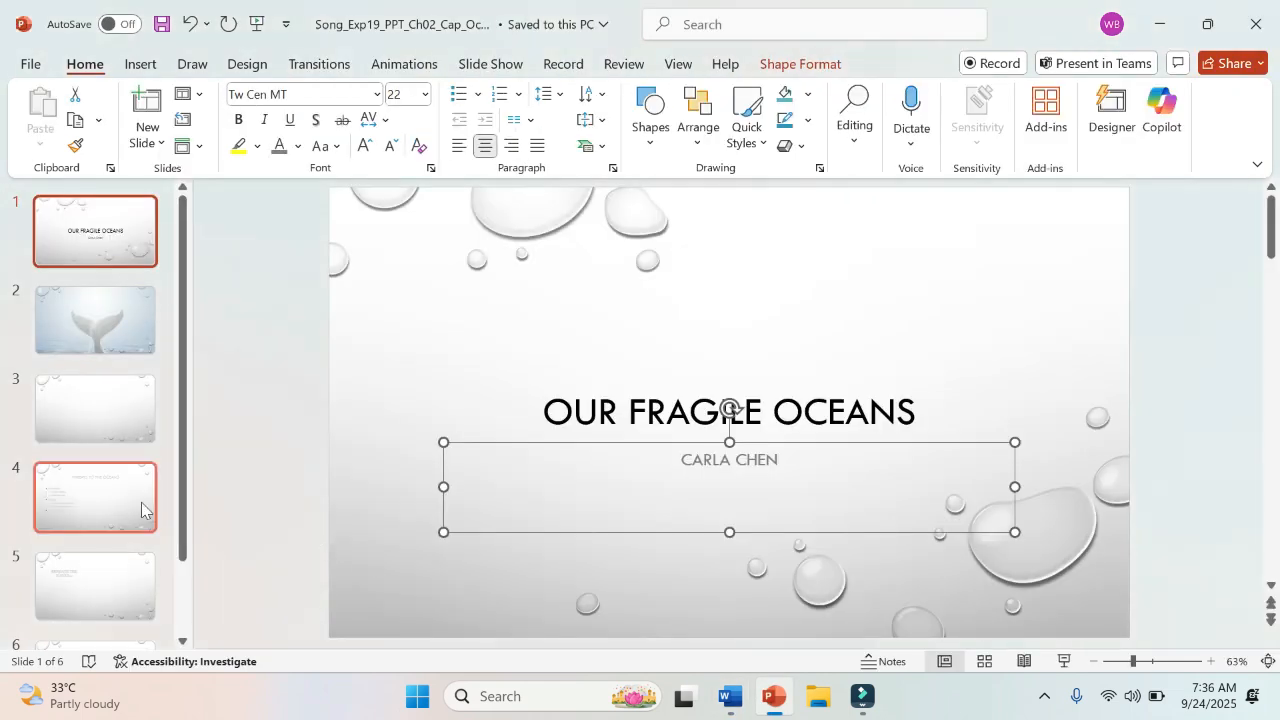
{"action": "left_click", "coordinate": [141, 510]}
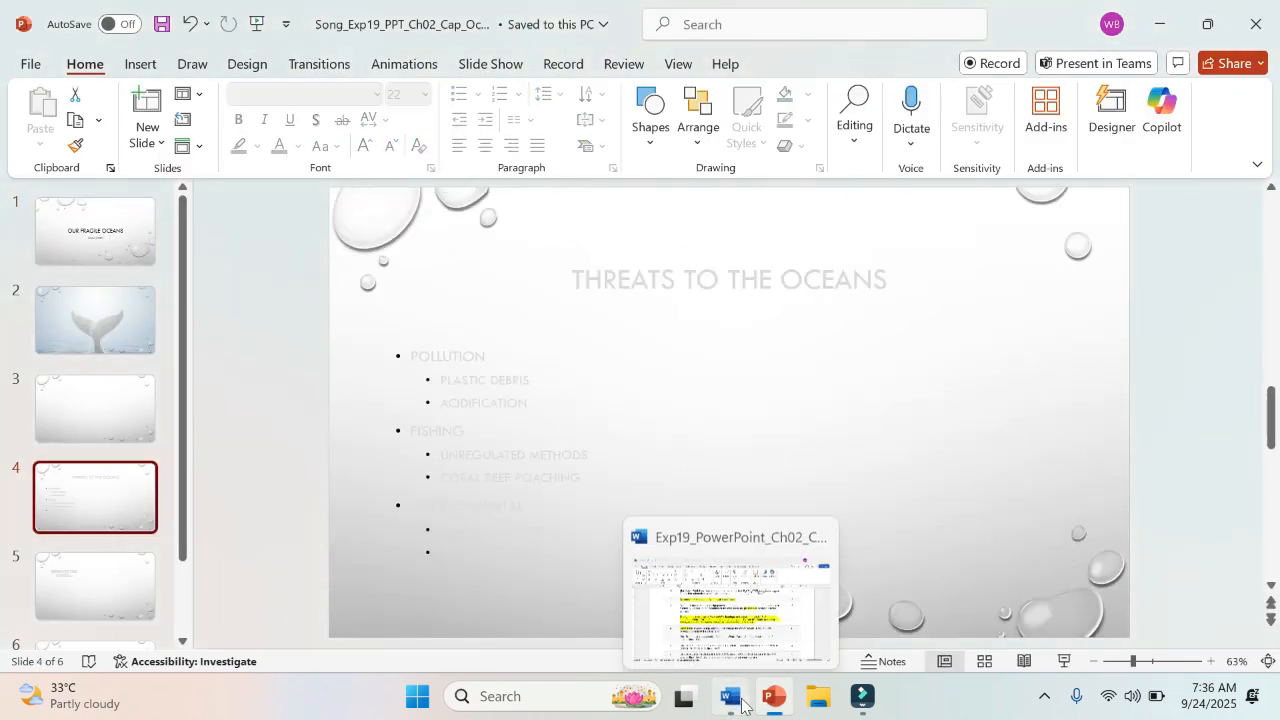
{"action": "left_click", "coordinate": [732, 699]}
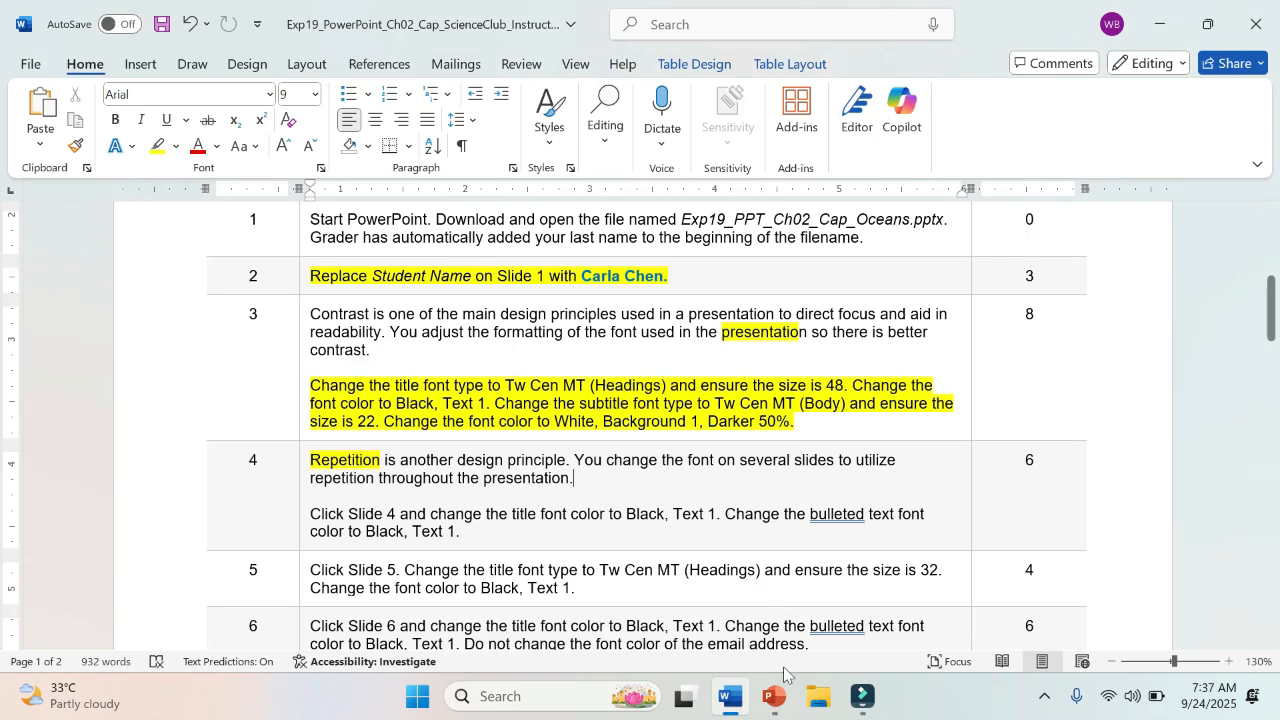
{"action": "left_click", "coordinate": [773, 697]}
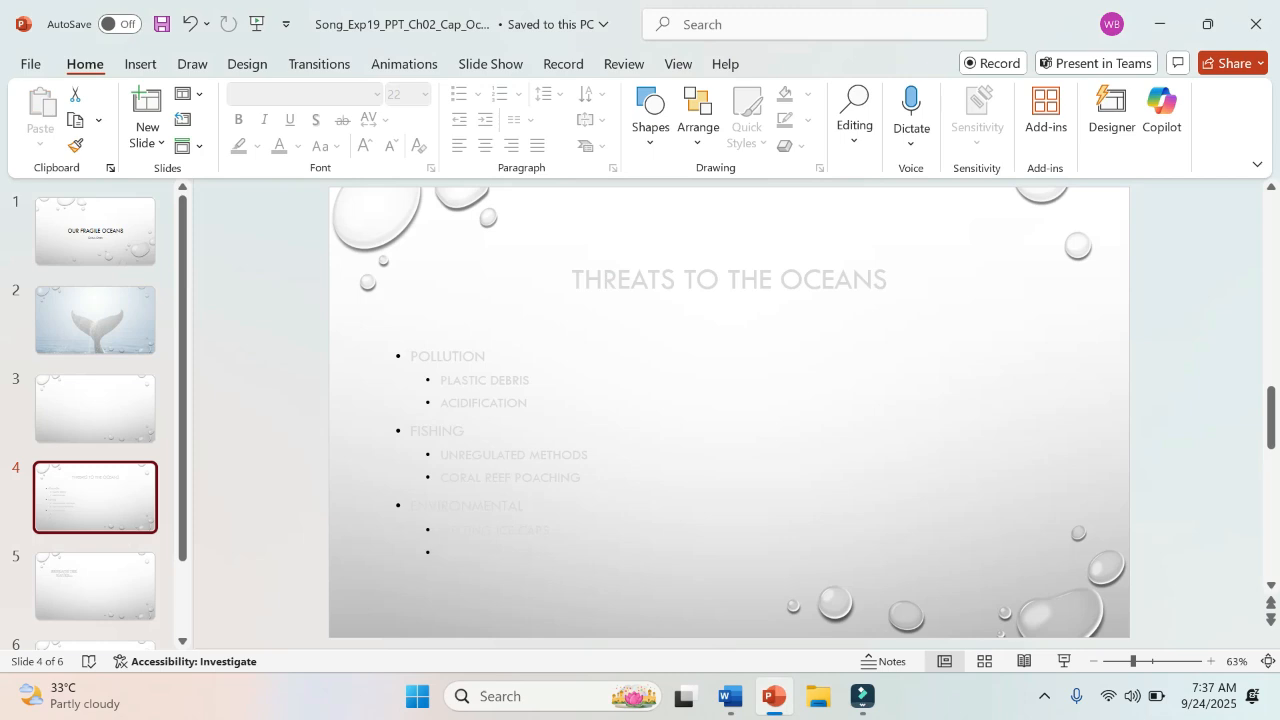
{"action": "left_click", "coordinate": [629, 271]}
{"action": "left_click", "coordinate": [628, 230]}
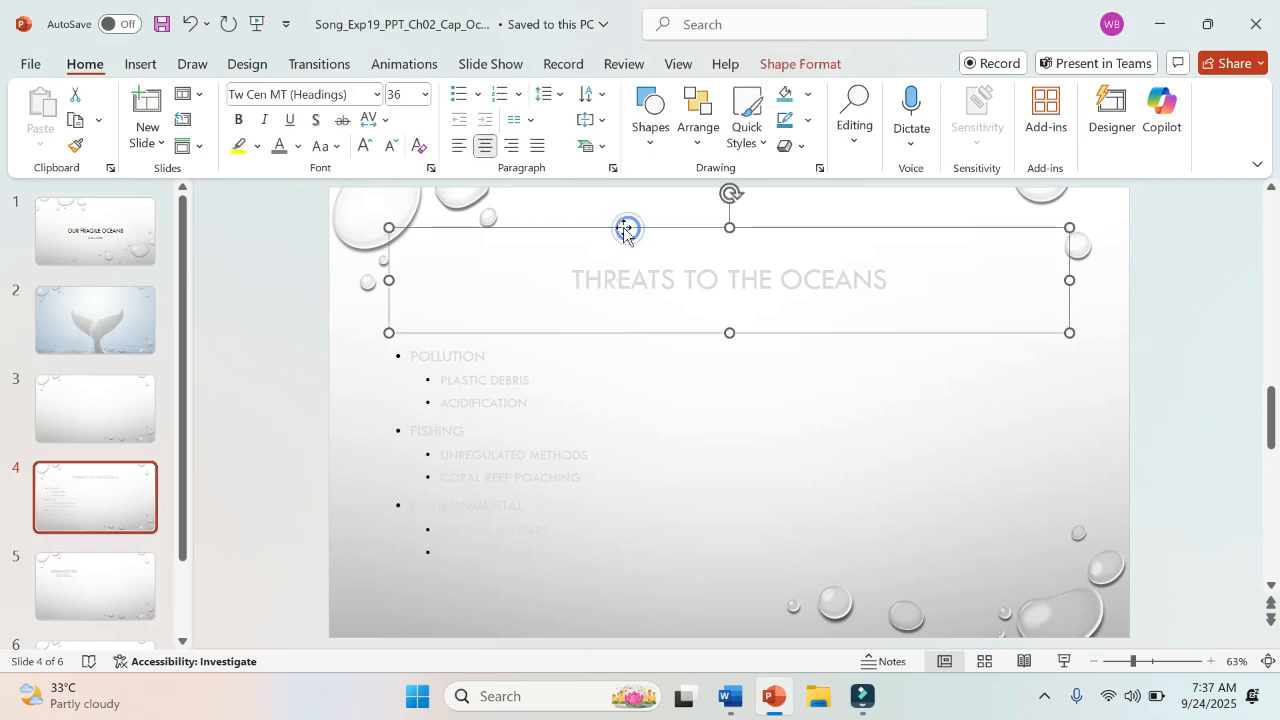
{"action": "left_click", "coordinate": [299, 148]}
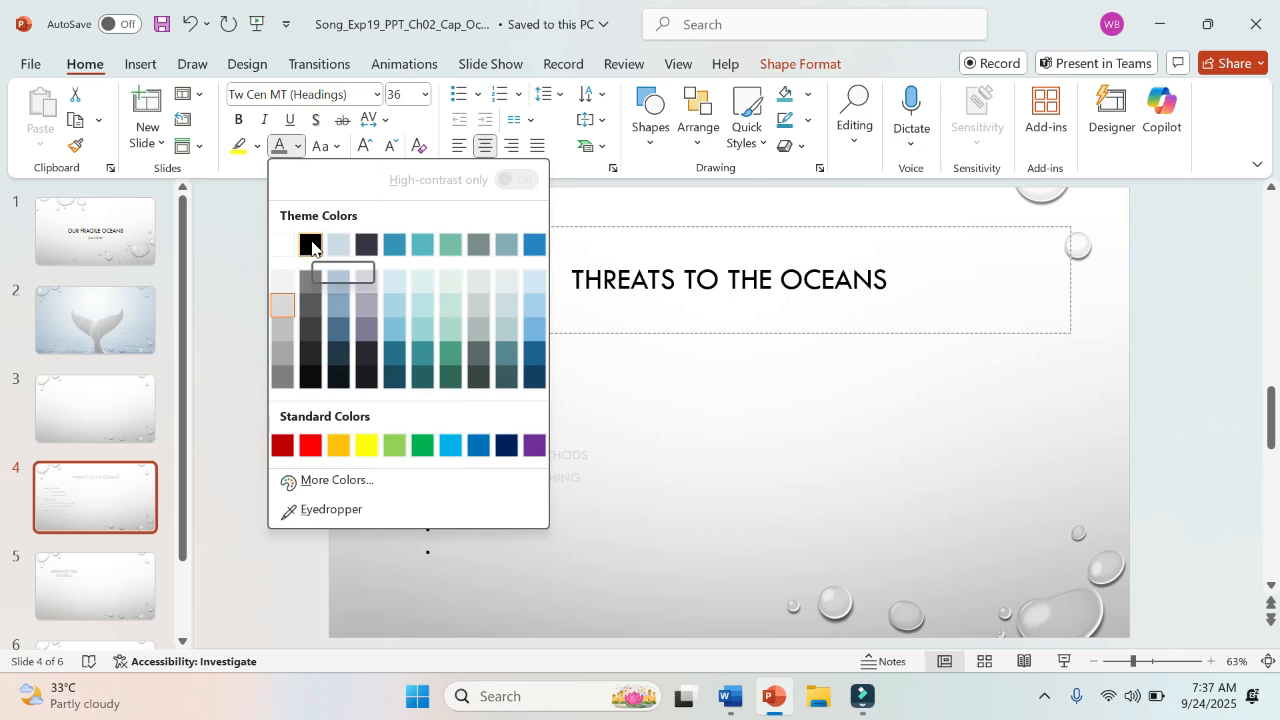
{"action": "left_click", "coordinate": [311, 245]}
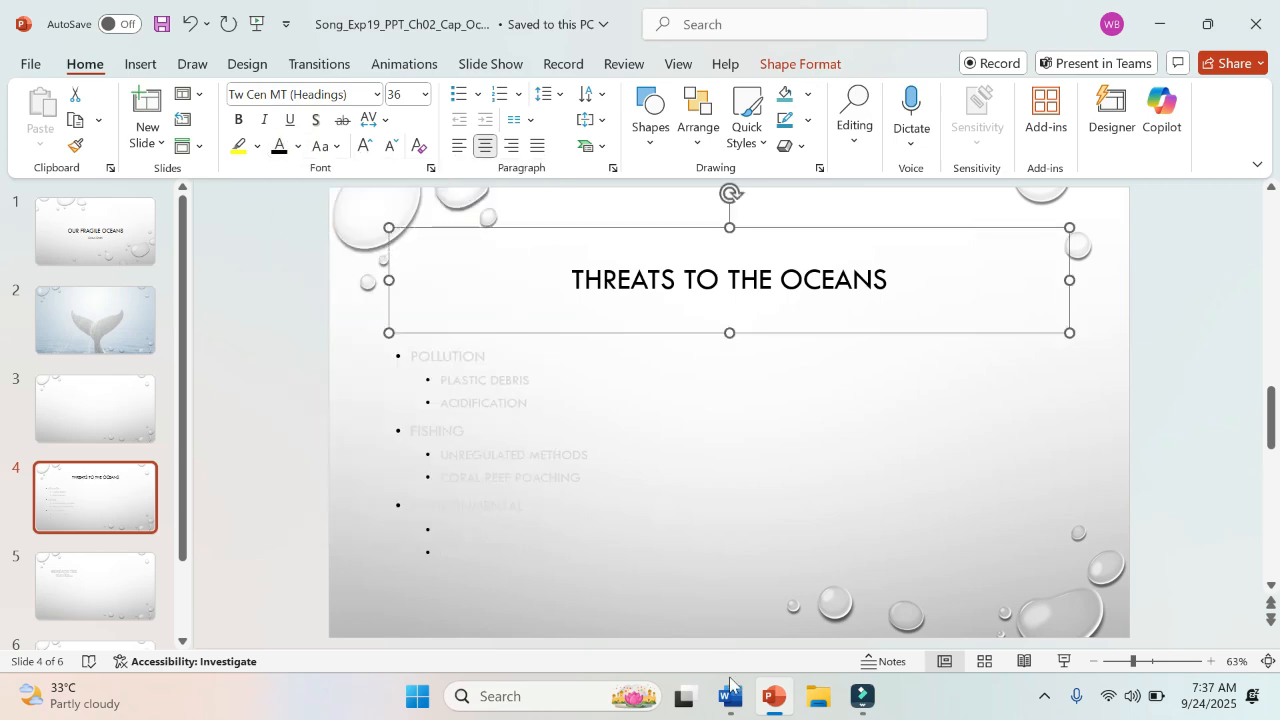
Step: Check step 4 in Word, return to PowerPoint and select the whole bulleted text placeholder on Slide 4
{"action": "left_click", "coordinate": [731, 697]}
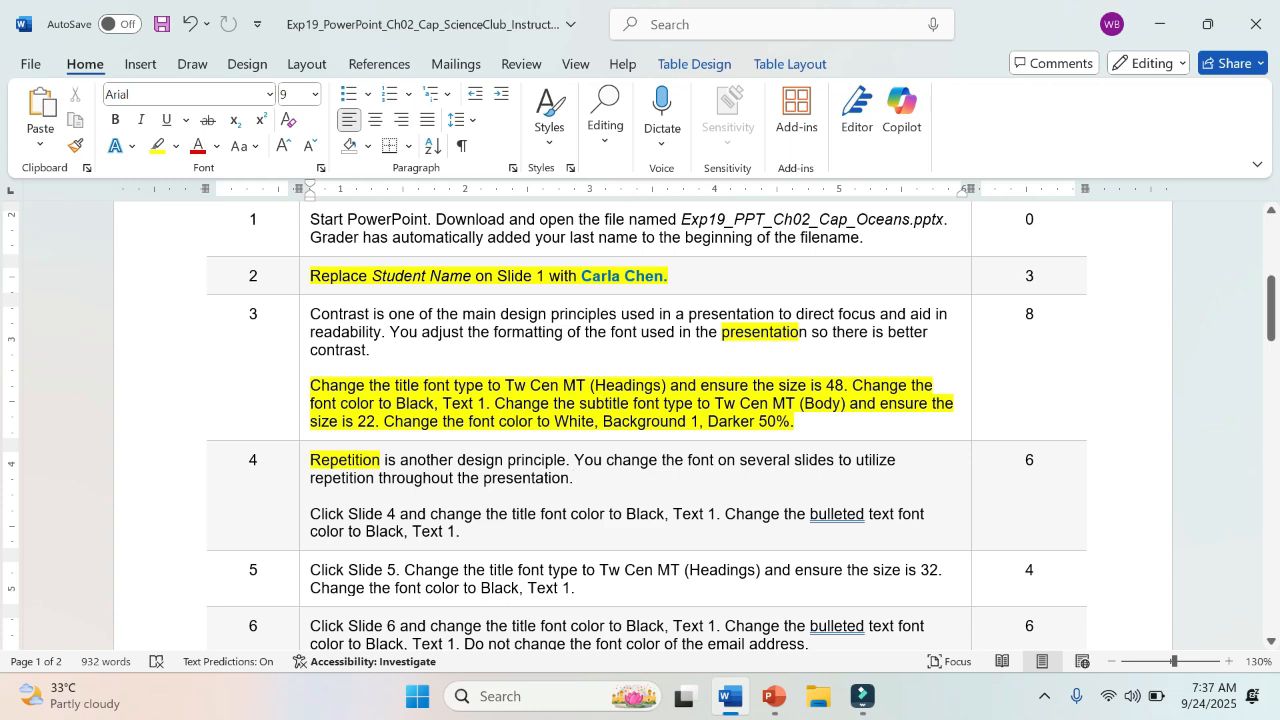
{"action": "left_click", "coordinate": [773, 697]}
{"action": "left_click", "coordinate": [497, 428]}
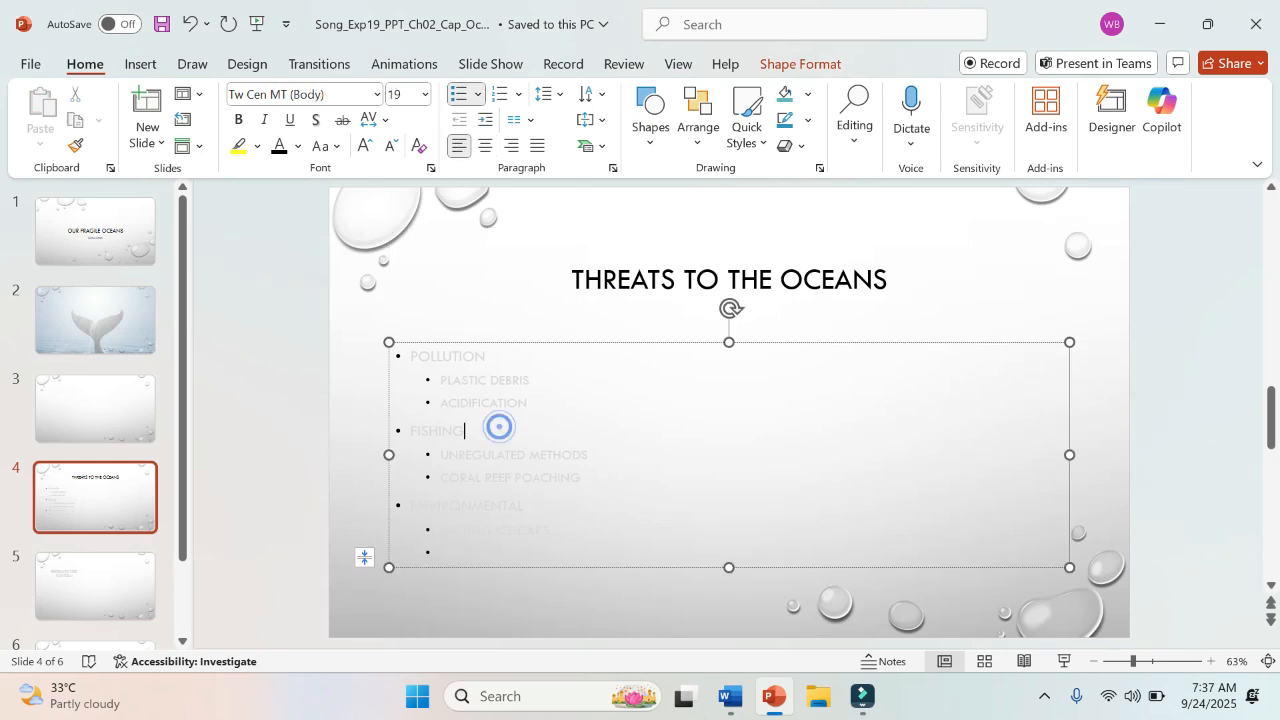
{"action": "left_click", "coordinate": [500, 343]}
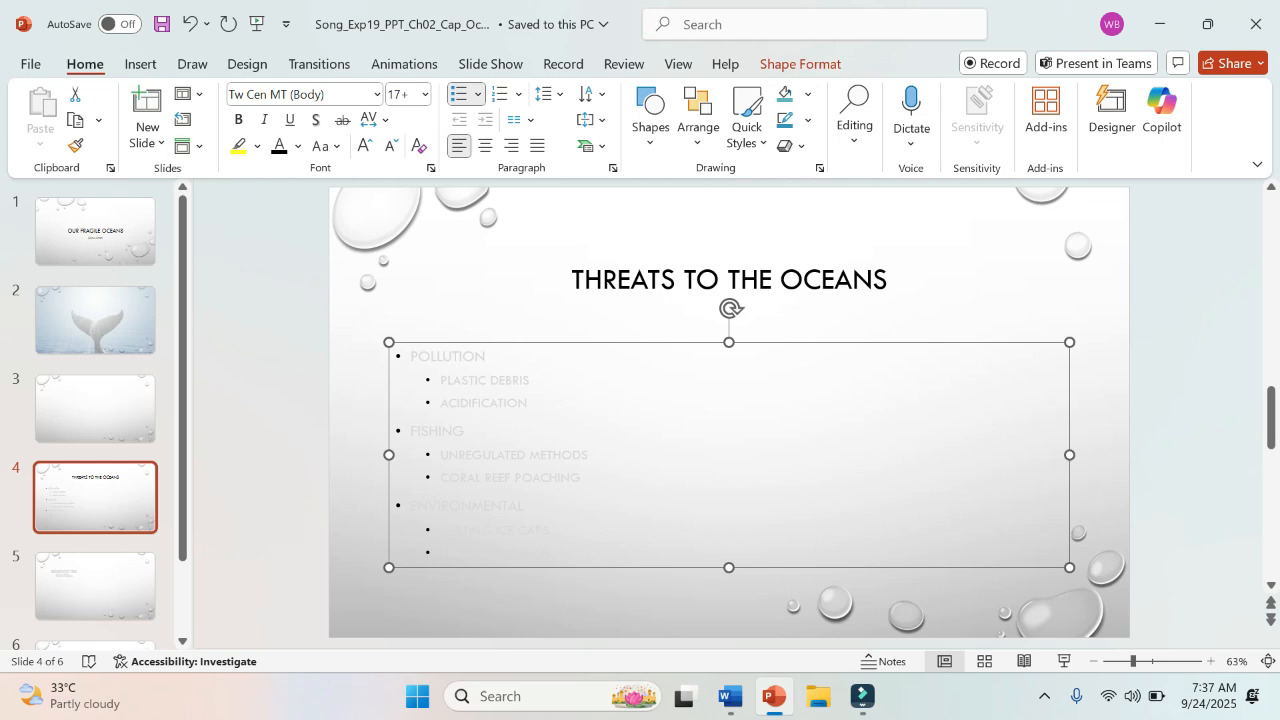
{"action": "left_click", "coordinate": [504, 381]}
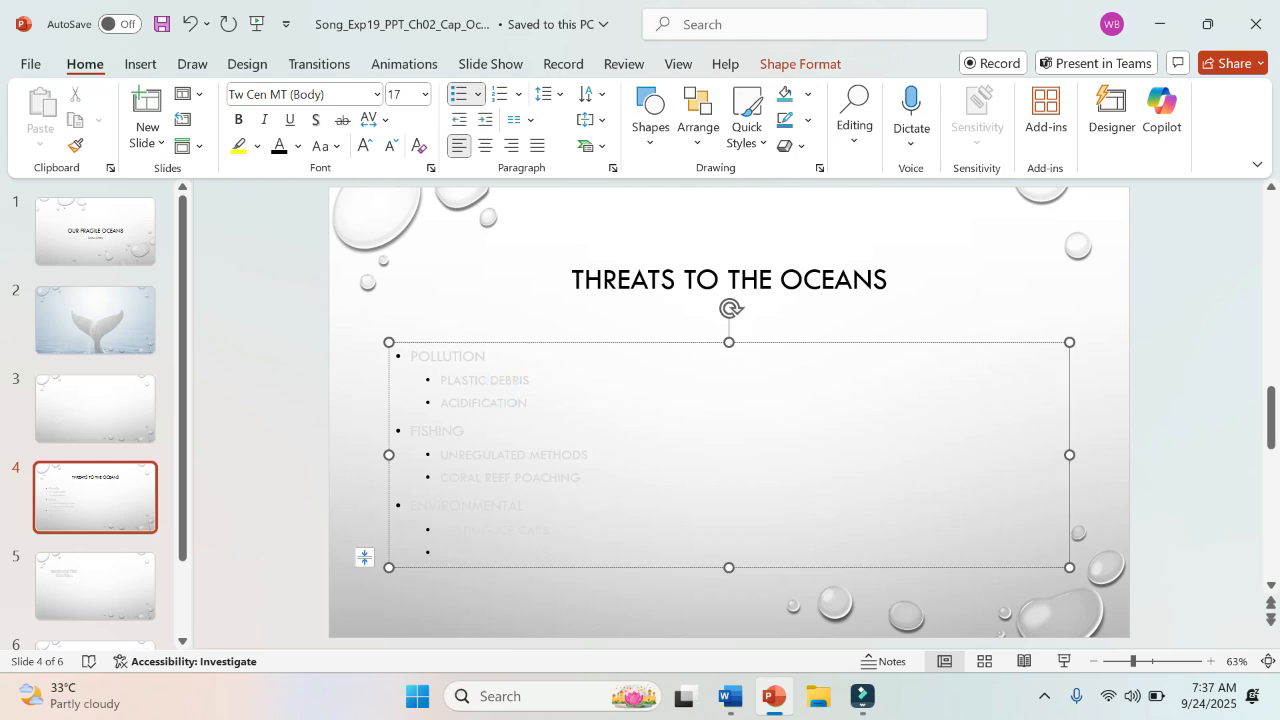
{"action": "left_click", "coordinate": [517, 342]}
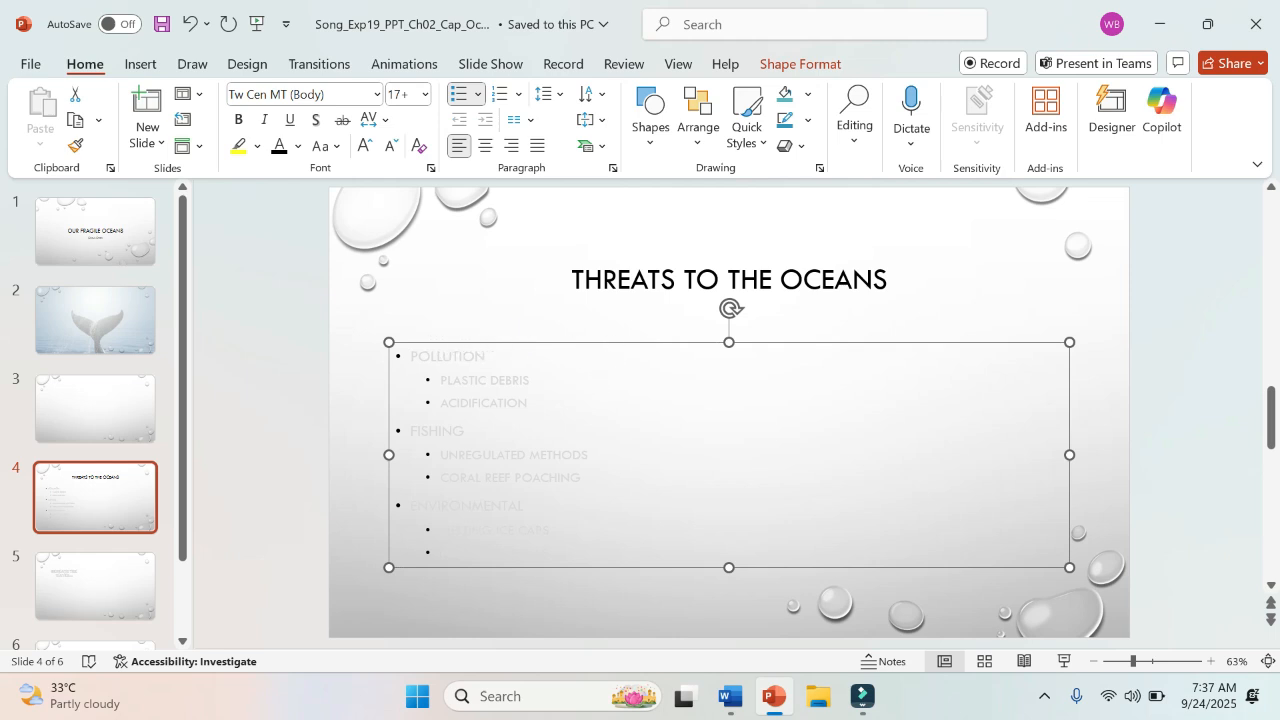
{"action": "left_click", "coordinate": [487, 380]}
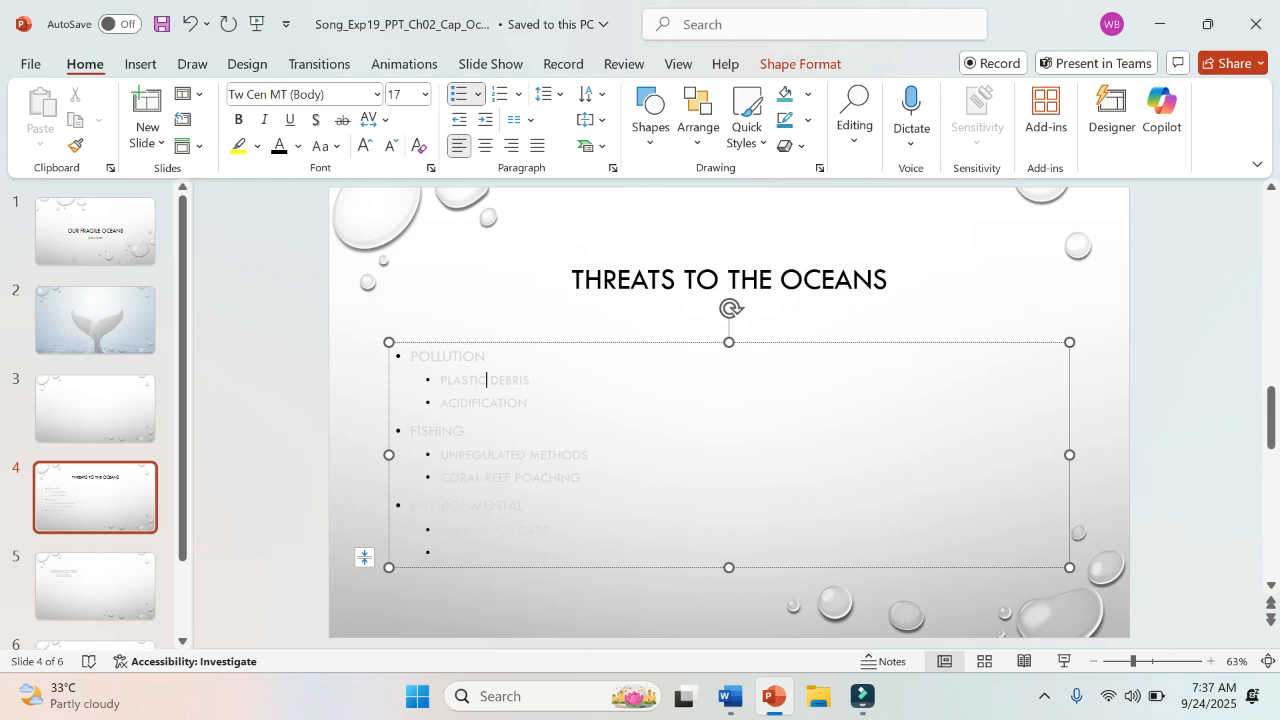
{"action": "left_click", "coordinate": [882, 343]}
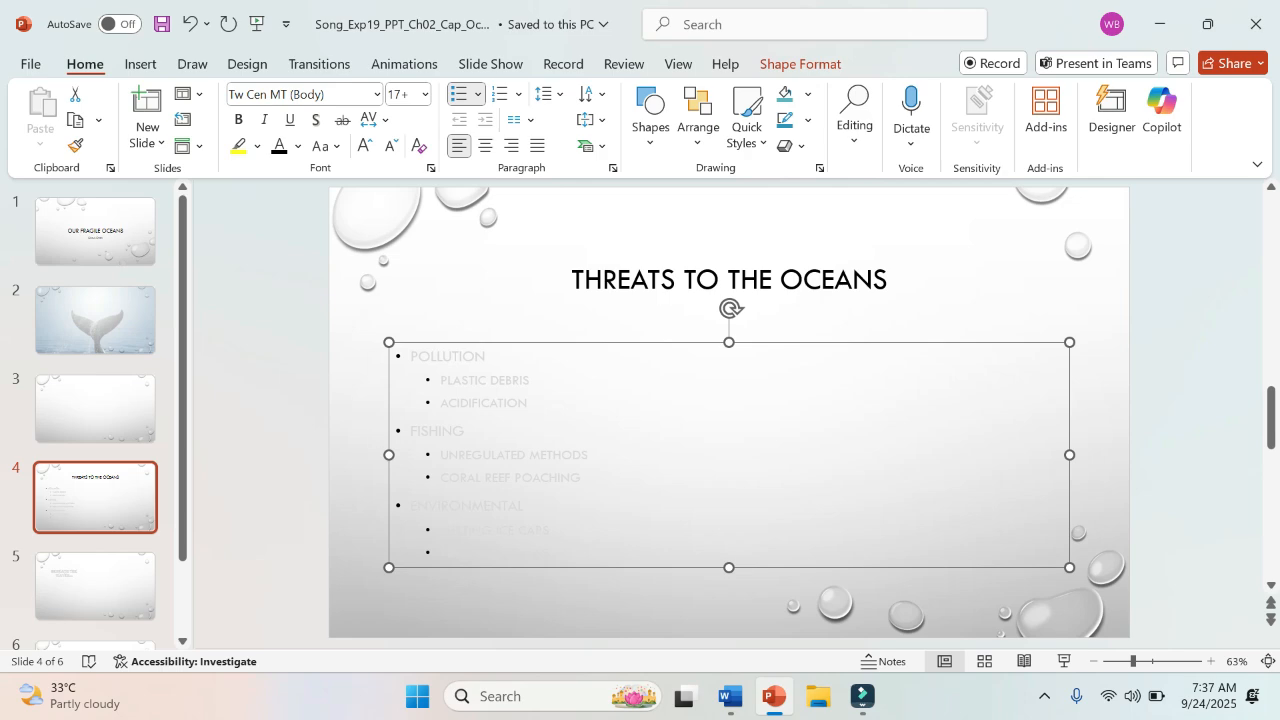
Step: Switch to the Word instructions and highlight "color to Black, Text 1." in step 4 in yellow
{"action": "left_click", "coordinate": [731, 697]}
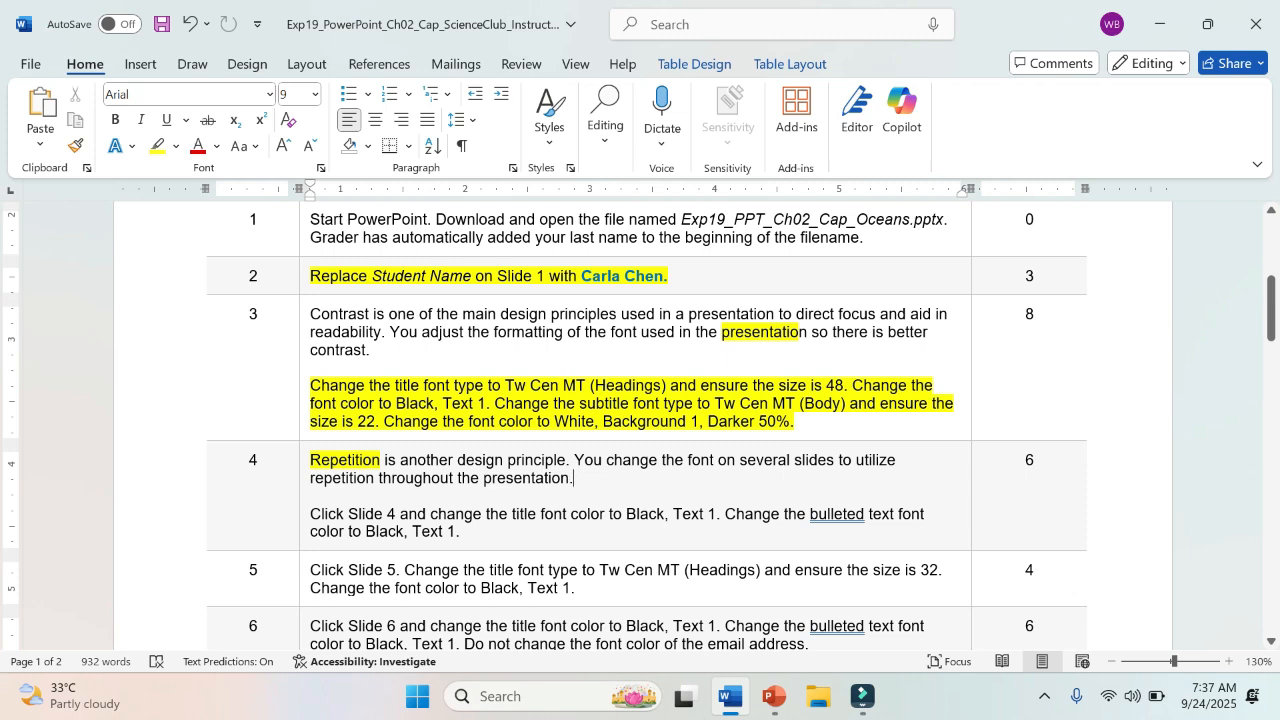
{"action": "left_click_drag", "start_coordinate": [310, 531], "coordinate": [460, 531]}
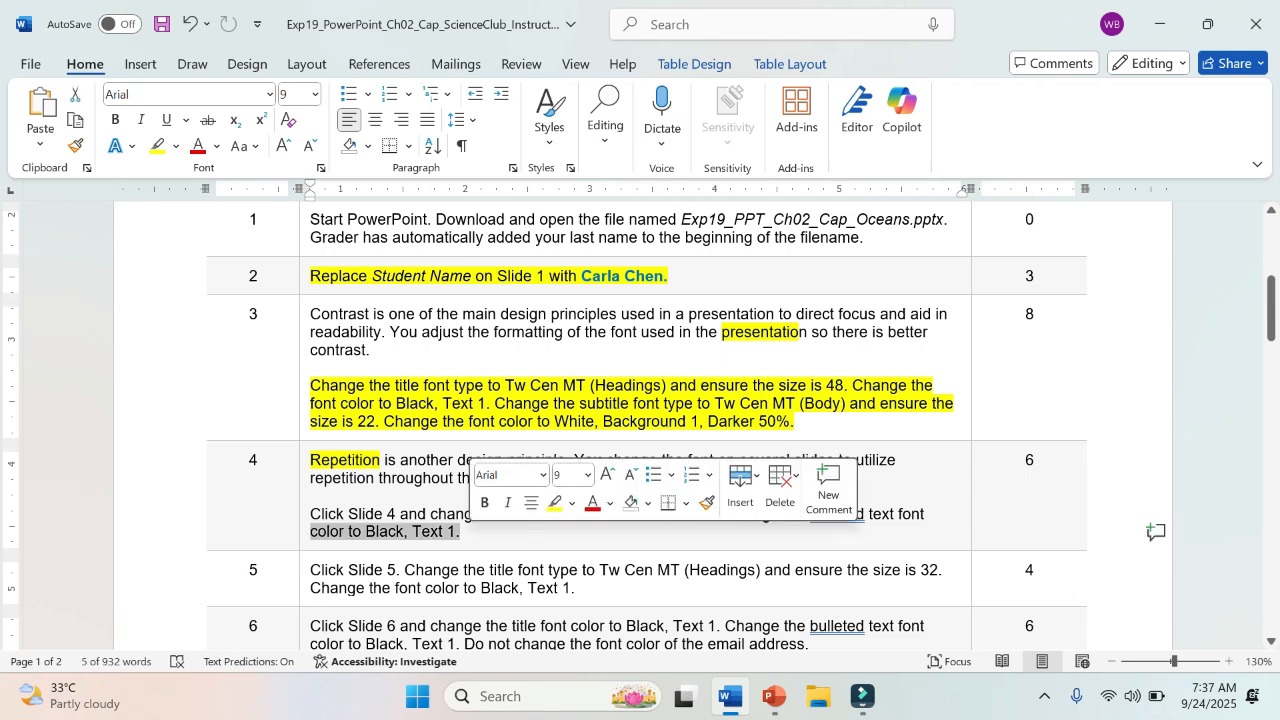
{"action": "left_click", "coordinate": [555, 505]}
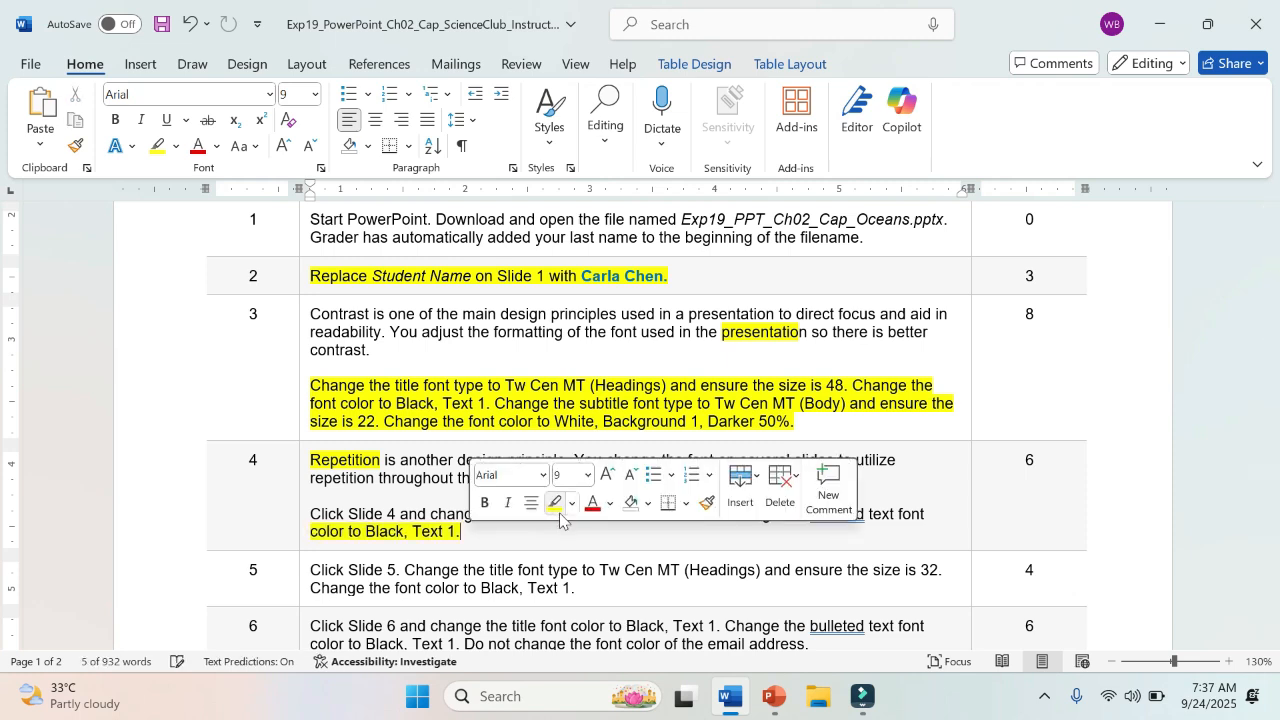
Step: Switch to PowerPoint and change the font color of all bulleted text on Slide 4 to Black, Text 1
{"action": "left_click", "coordinate": [772, 697]}
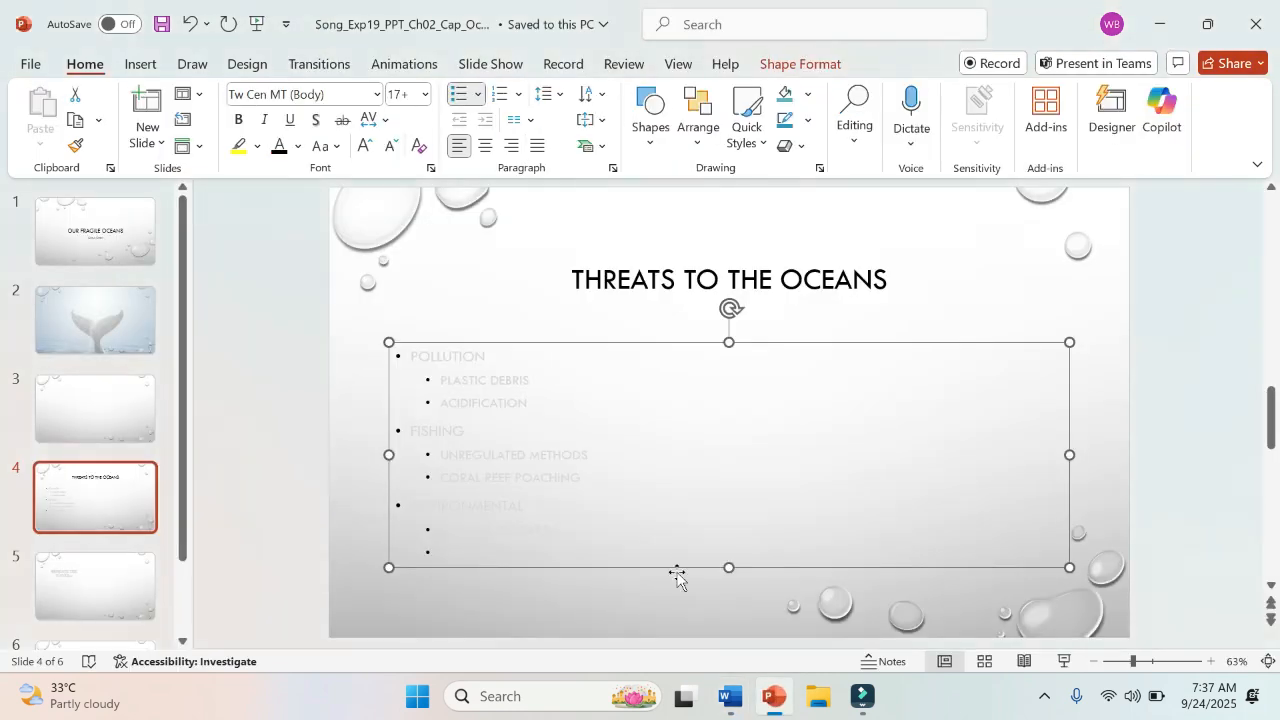
{"action": "left_click", "coordinate": [299, 148]}
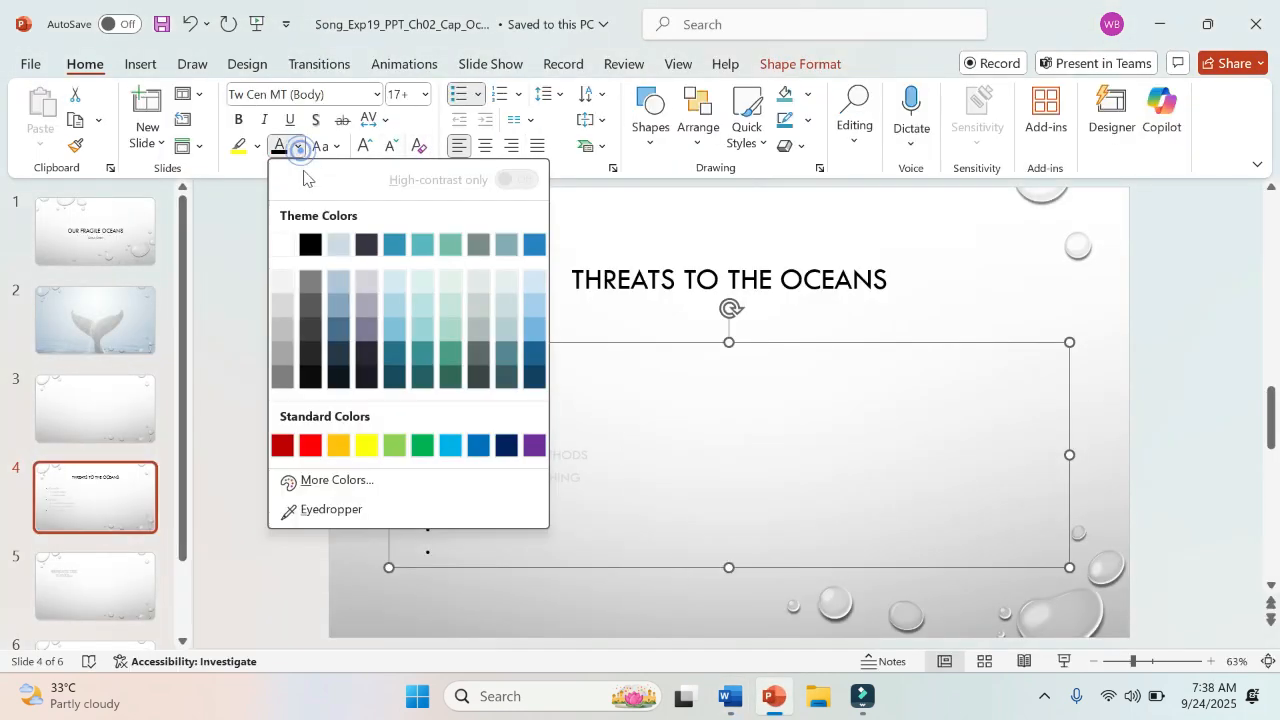
{"action": "left_click", "coordinate": [311, 245]}
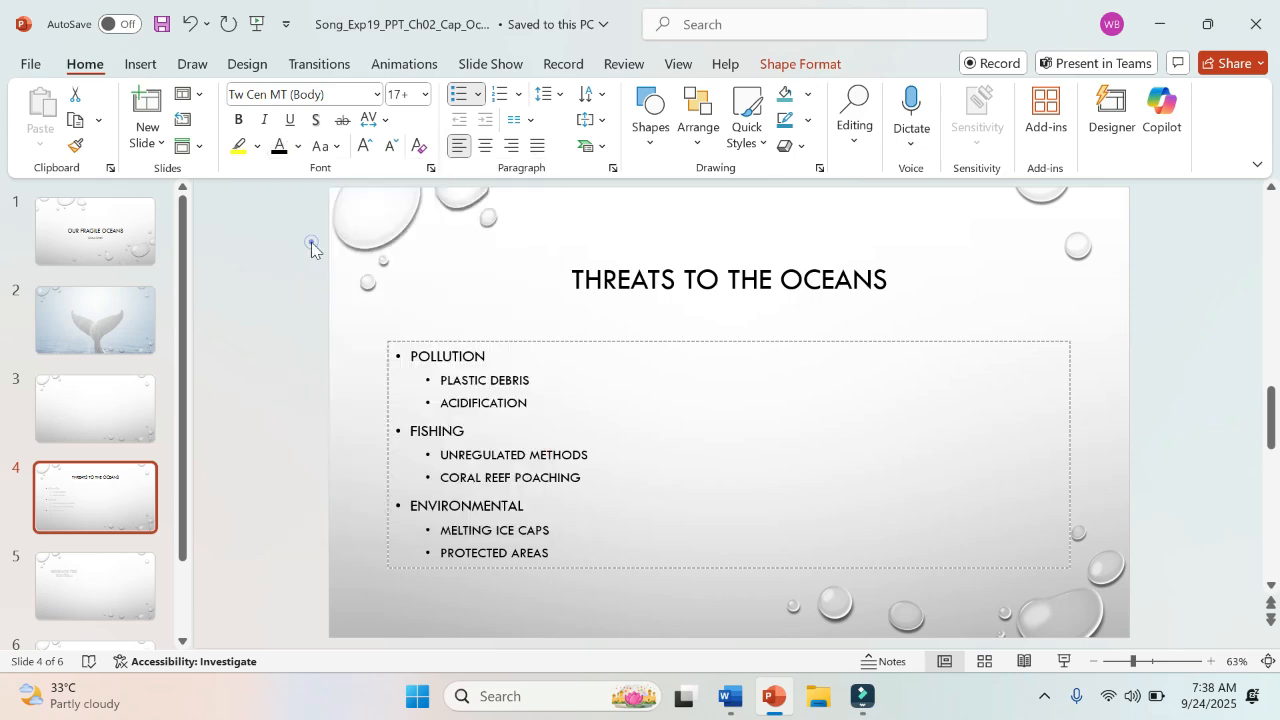
Step: Switch to the Word instructions and highlight the full text of step 4 in yellow
{"action": "left_click", "coordinate": [728, 703]}
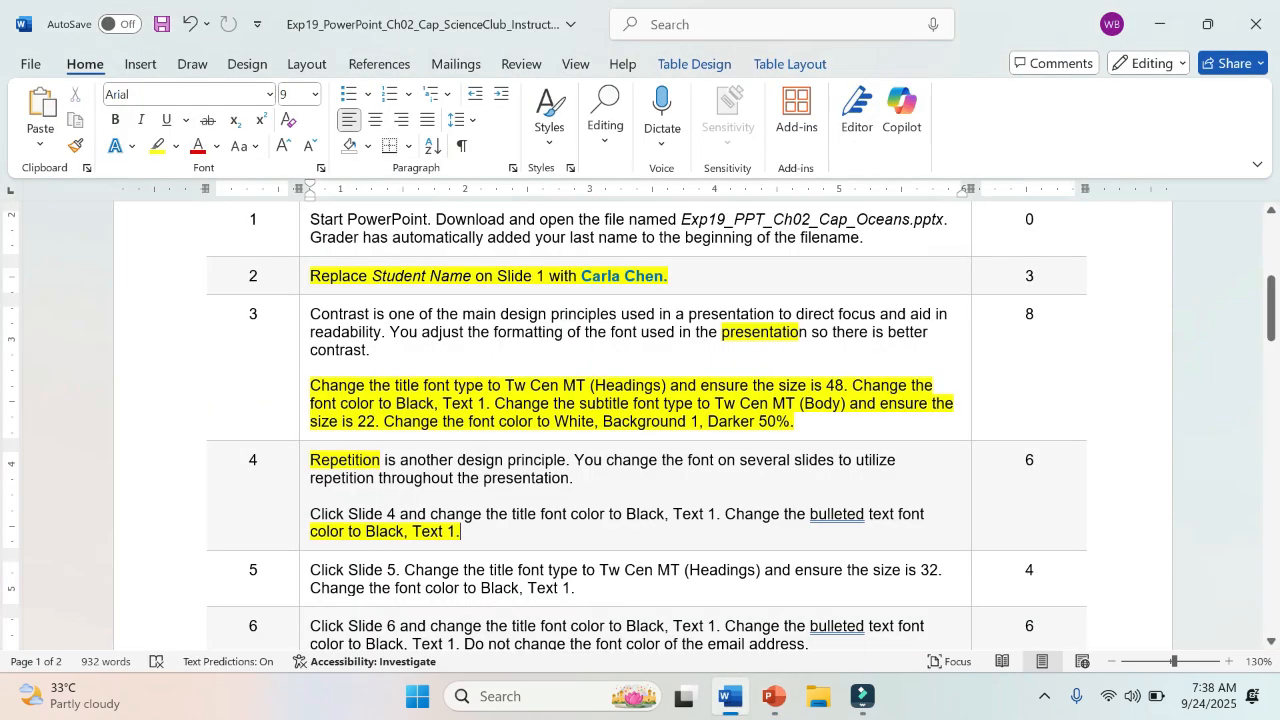
{"action": "scroll", "coordinate": [514, 538], "scroll_direction": "down", "scroll_amount": 3}
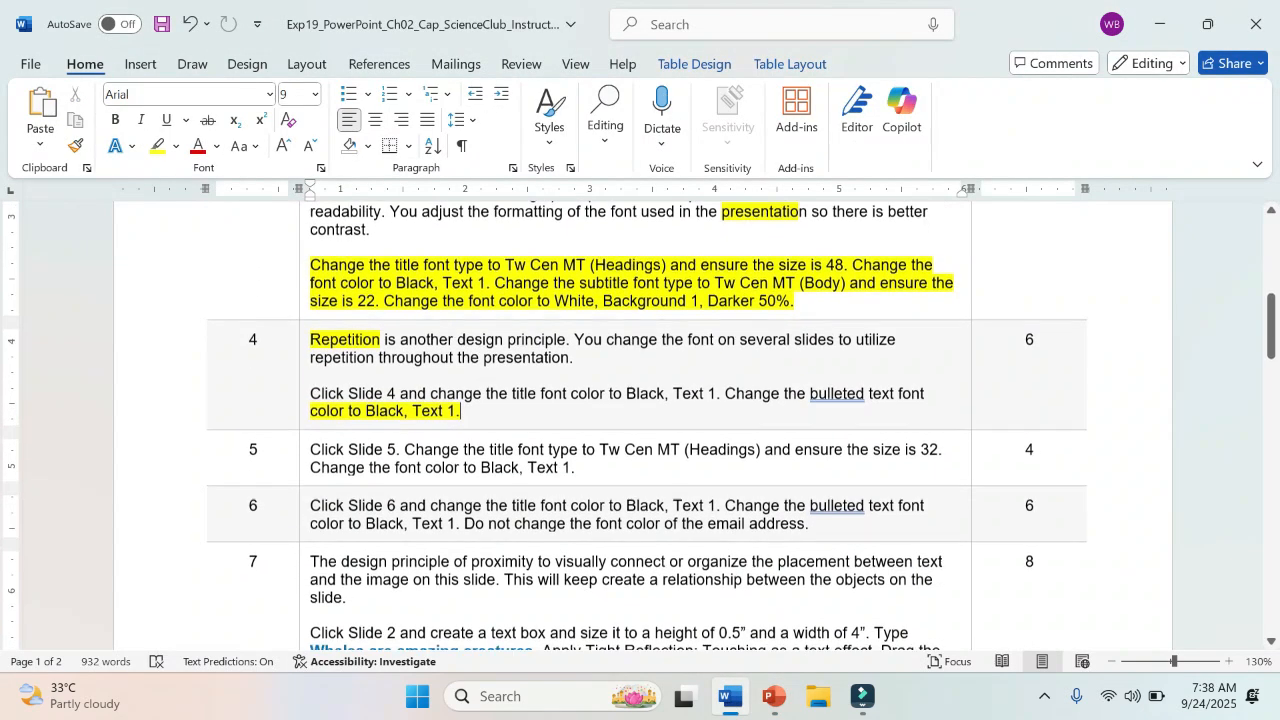
{"action": "scroll", "coordinate": [514, 538], "scroll_direction": "up", "scroll_amount": 1}
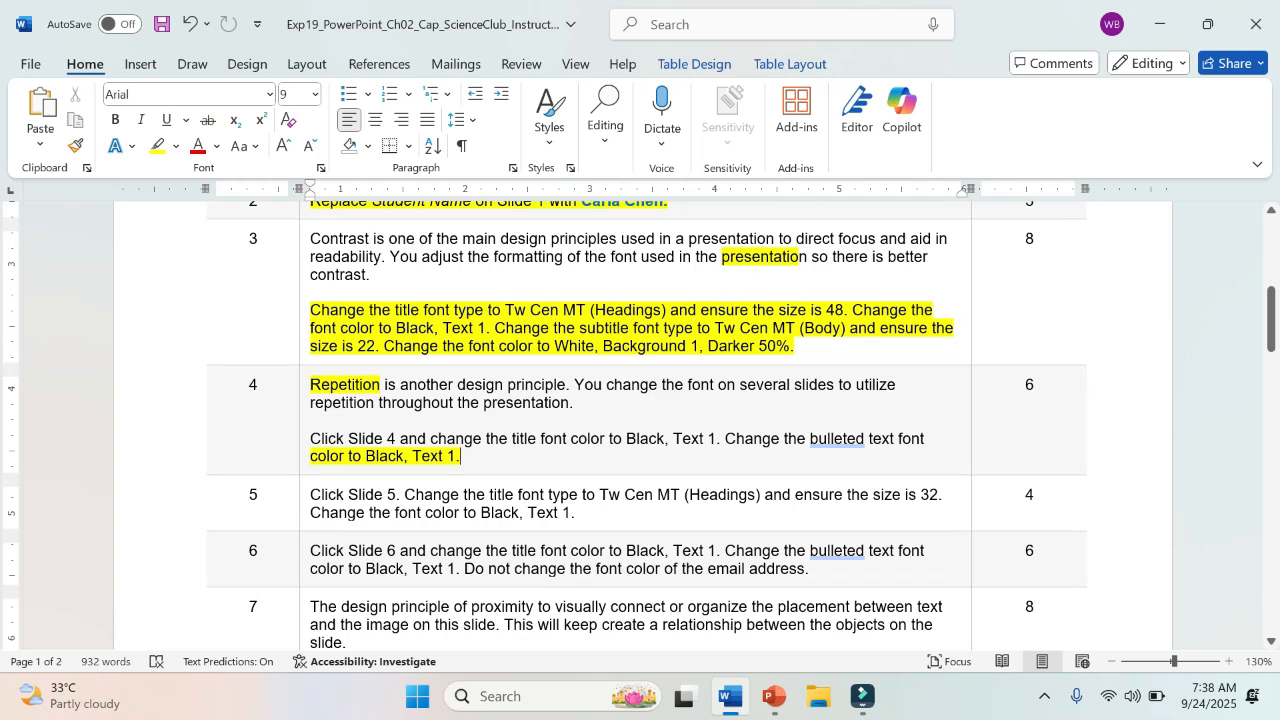
{"action": "left_click_drag", "start_coordinate": [310, 384], "coordinate": [461, 457]}
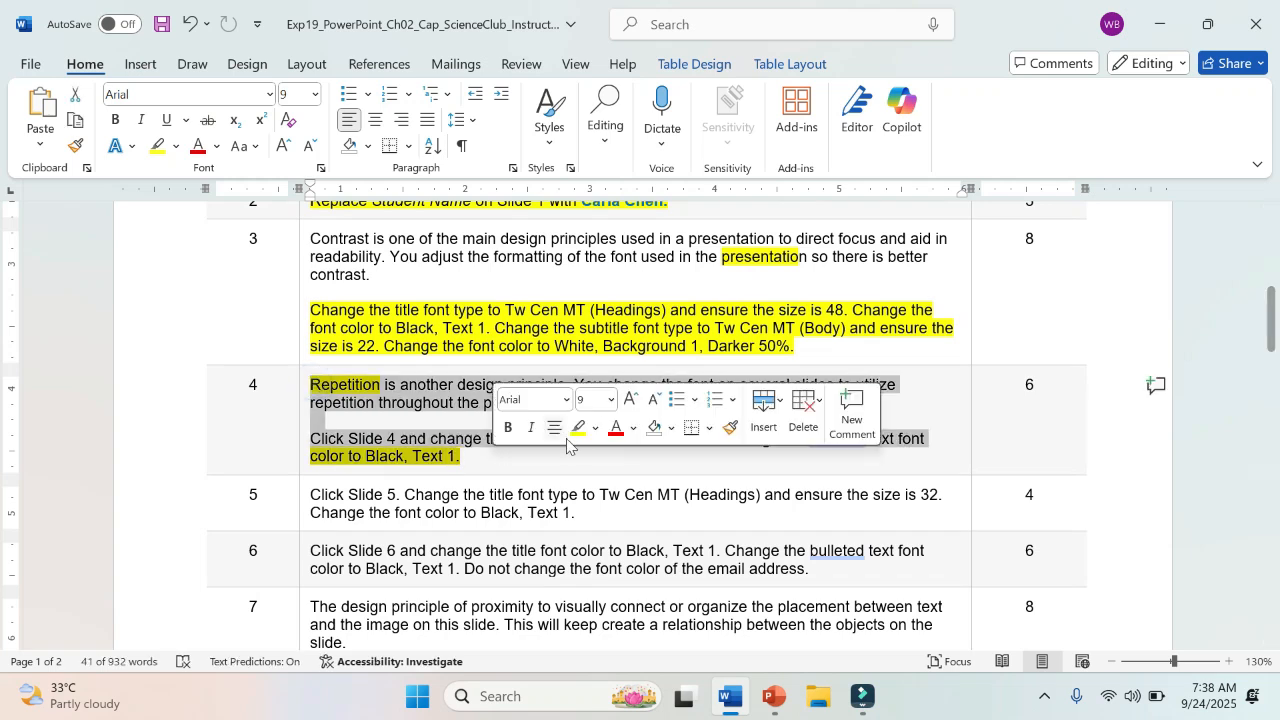
{"action": "left_click", "coordinate": [577, 433]}
{"action": "left_click", "coordinate": [487, 464]}
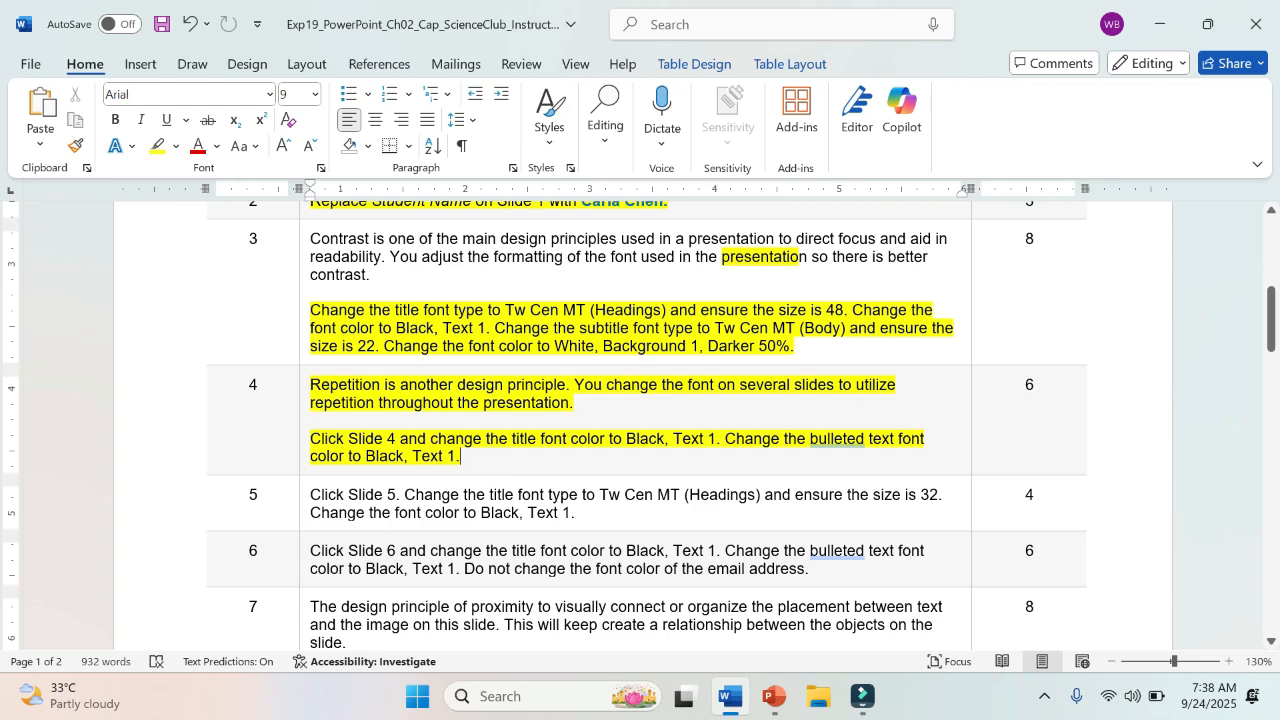
Step: Review step 5 in the Word instructions, then switch to PowerPoint and display Slide 5
{"action": "scroll", "coordinate": [640, 424], "scroll_direction": "down", "scroll_amount": 3}
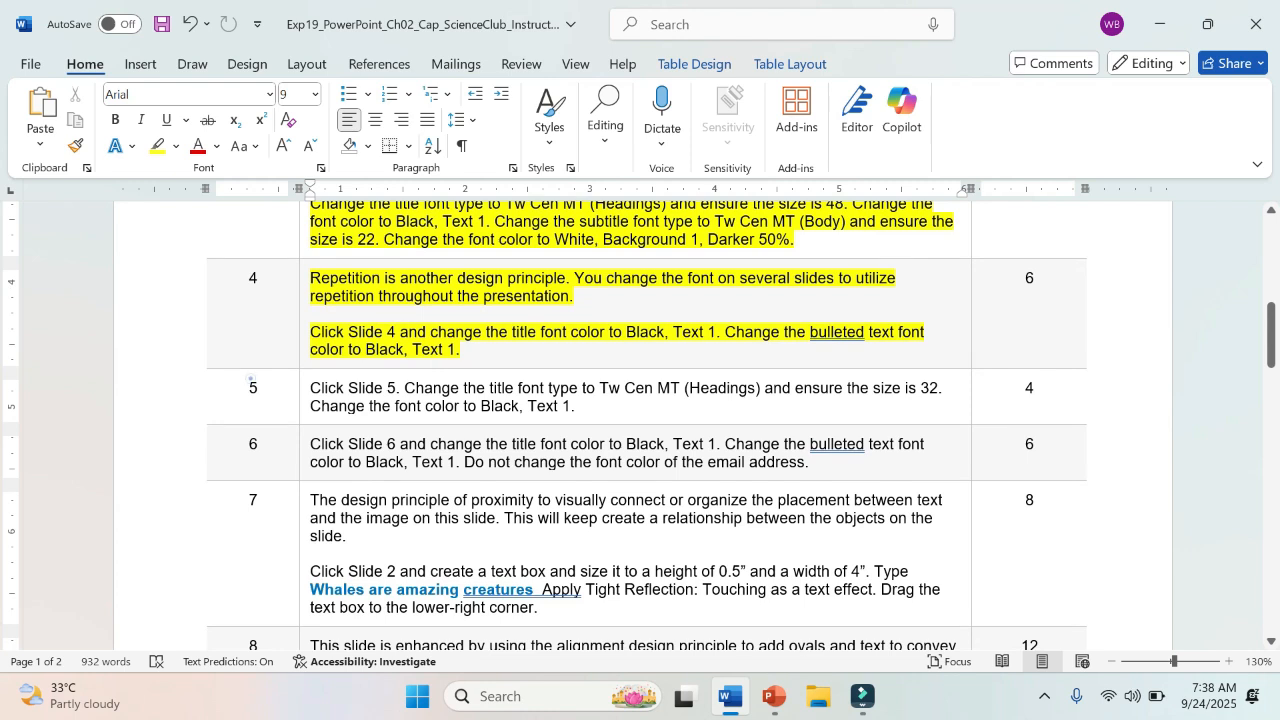
{"action": "left_click_drag", "start_coordinate": [250, 379], "coordinate": [575, 406]}
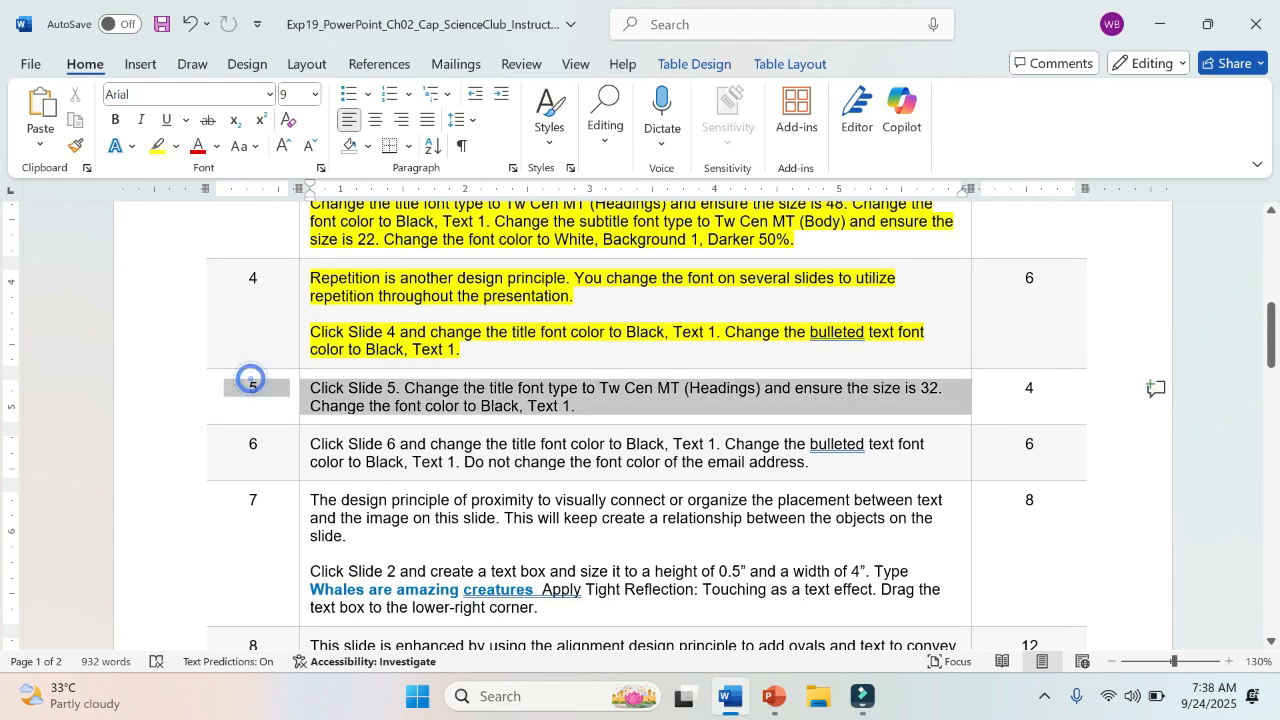
{"action": "left_click", "coordinate": [383, 388]}
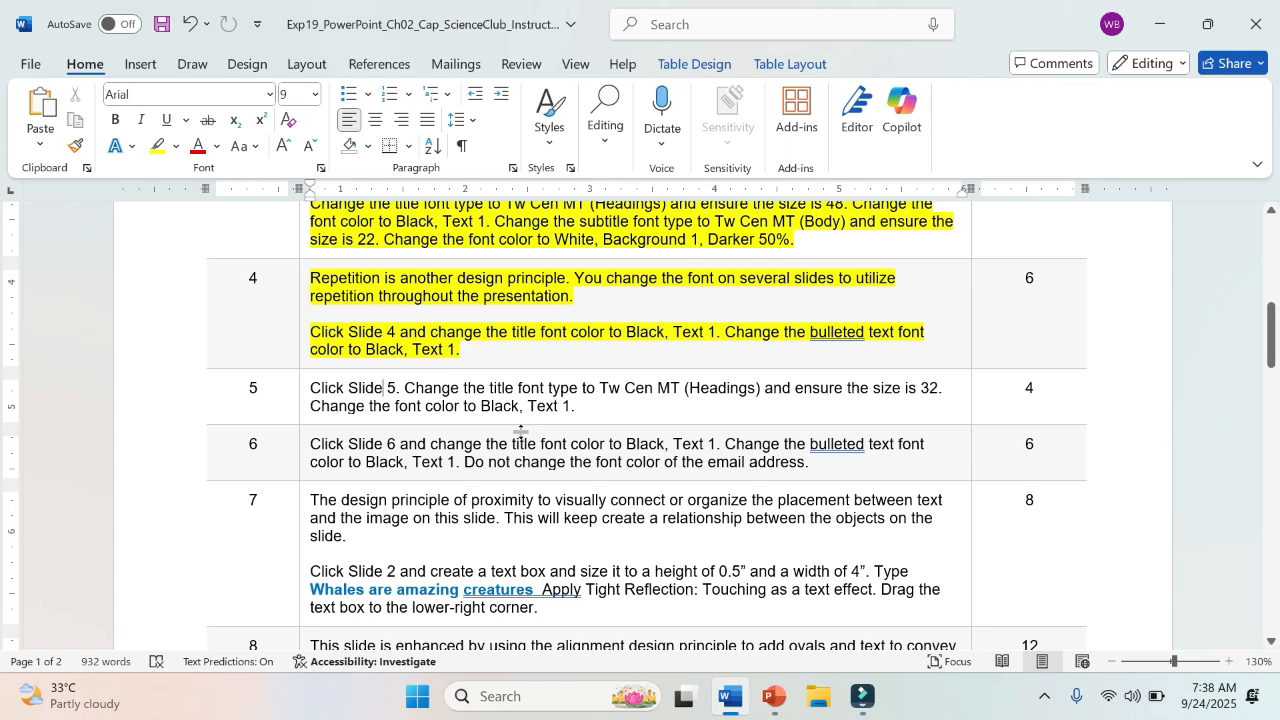
{"action": "left_click", "coordinate": [773, 697]}
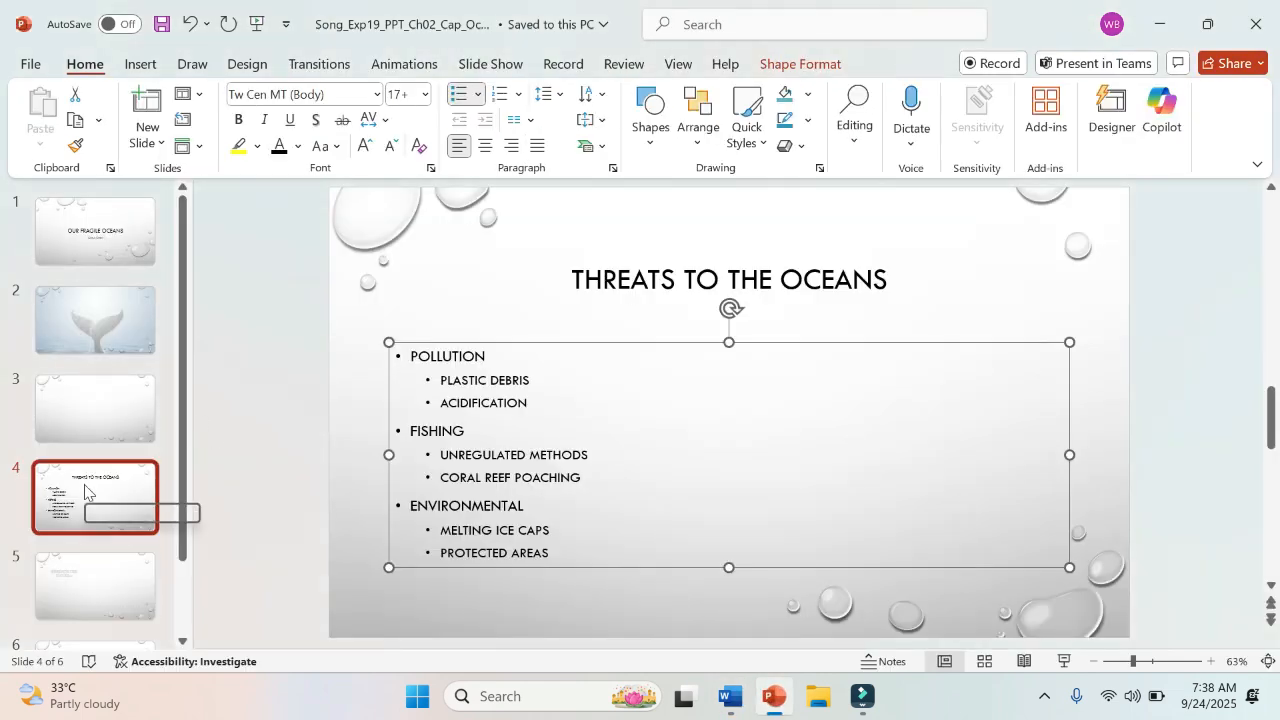
{"action": "left_click", "coordinate": [106, 569]}
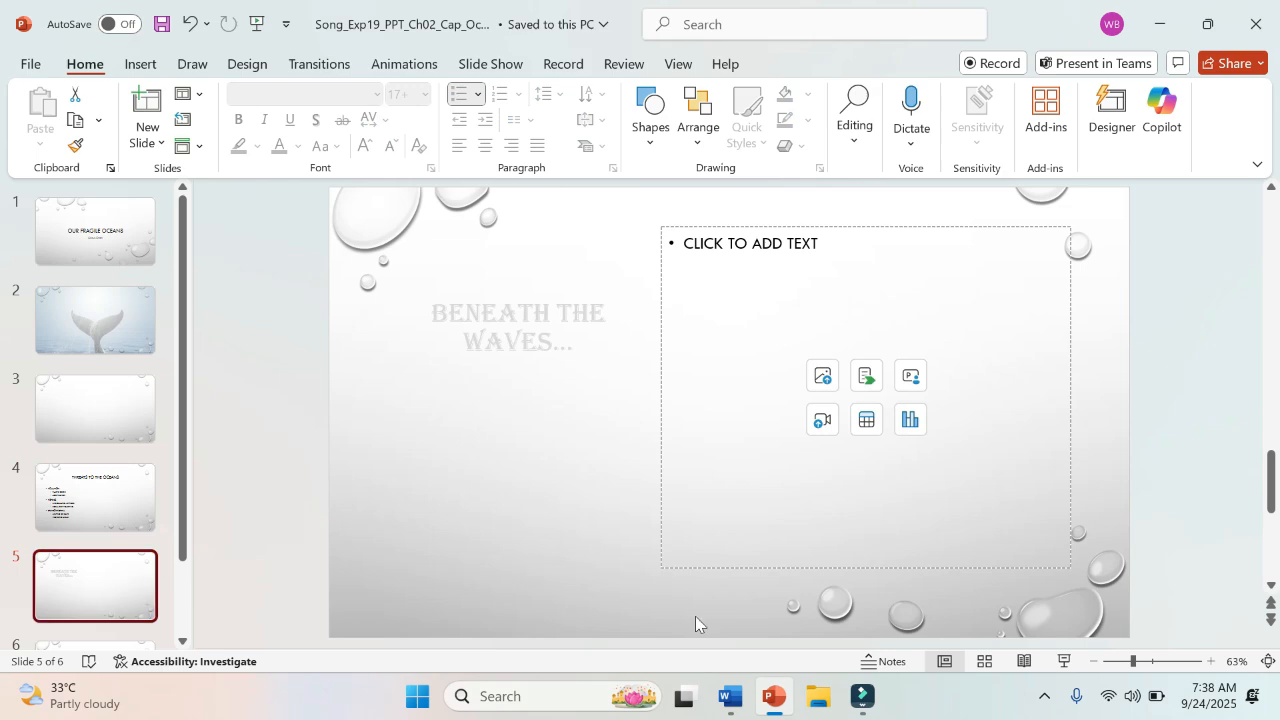
Step: Switch to the Word instructions and highlight "Tw Cen MT (Headings)" in step 5 in yellow
{"action": "left_click", "coordinate": [740, 698]}
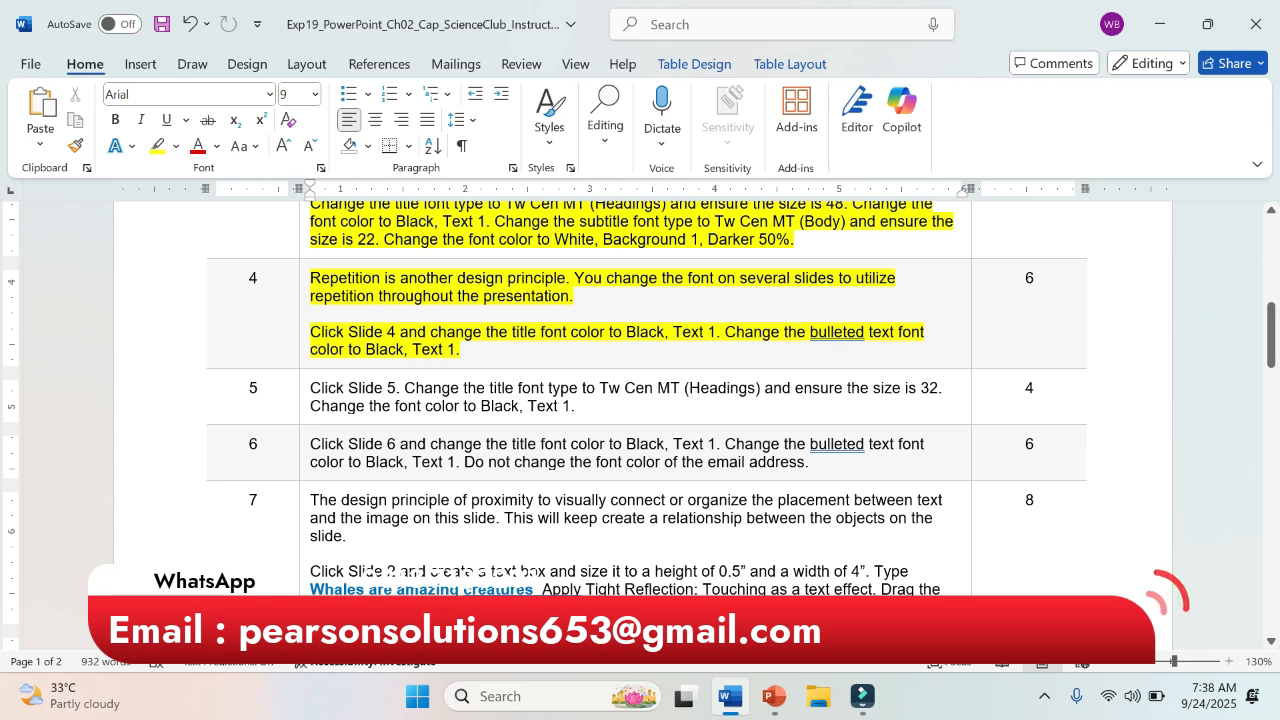
{"action": "left_click_drag", "start_coordinate": [600, 388], "coordinate": [762, 400]}
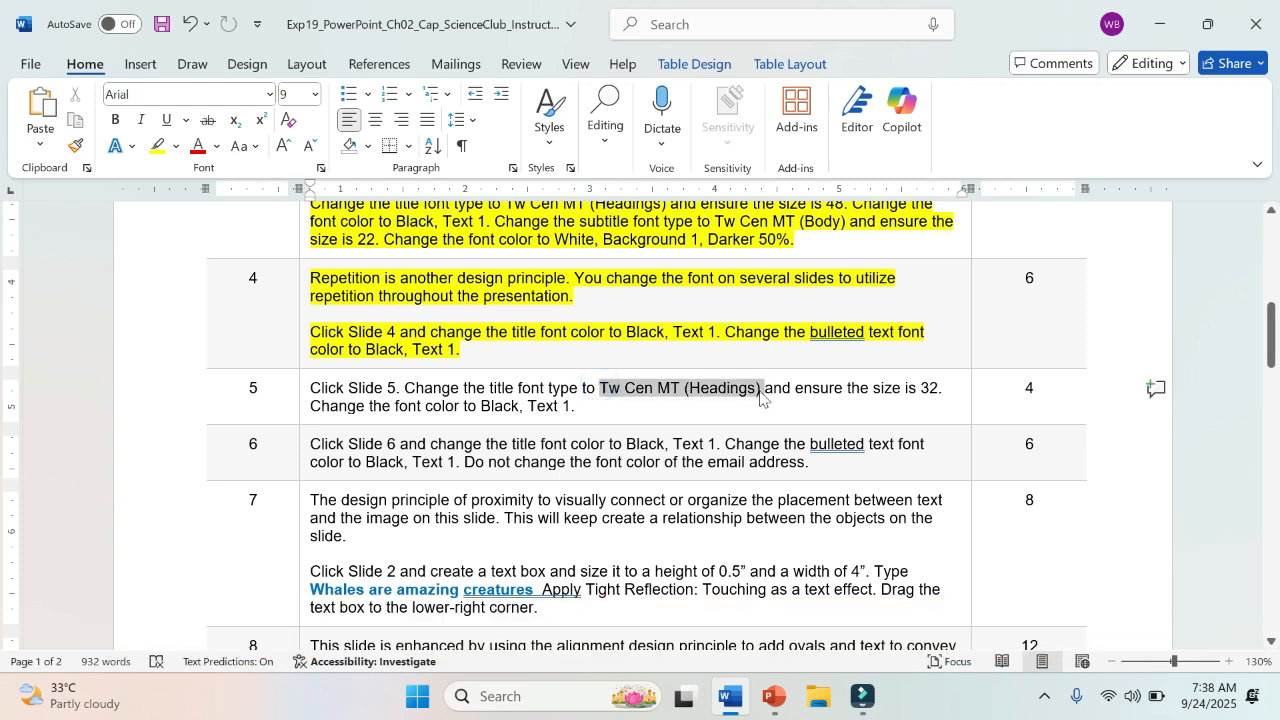
{"action": "left_click", "coordinate": [845, 357]}
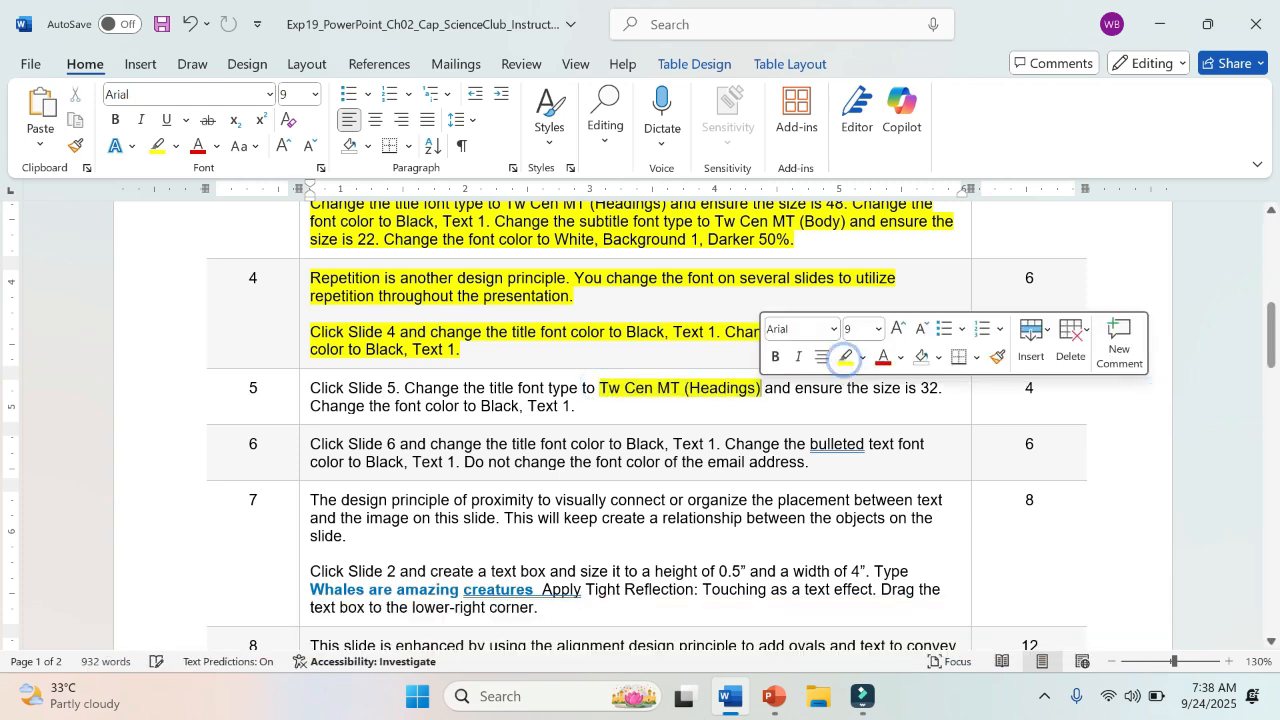
{"action": "left_click", "coordinate": [496, 316]}
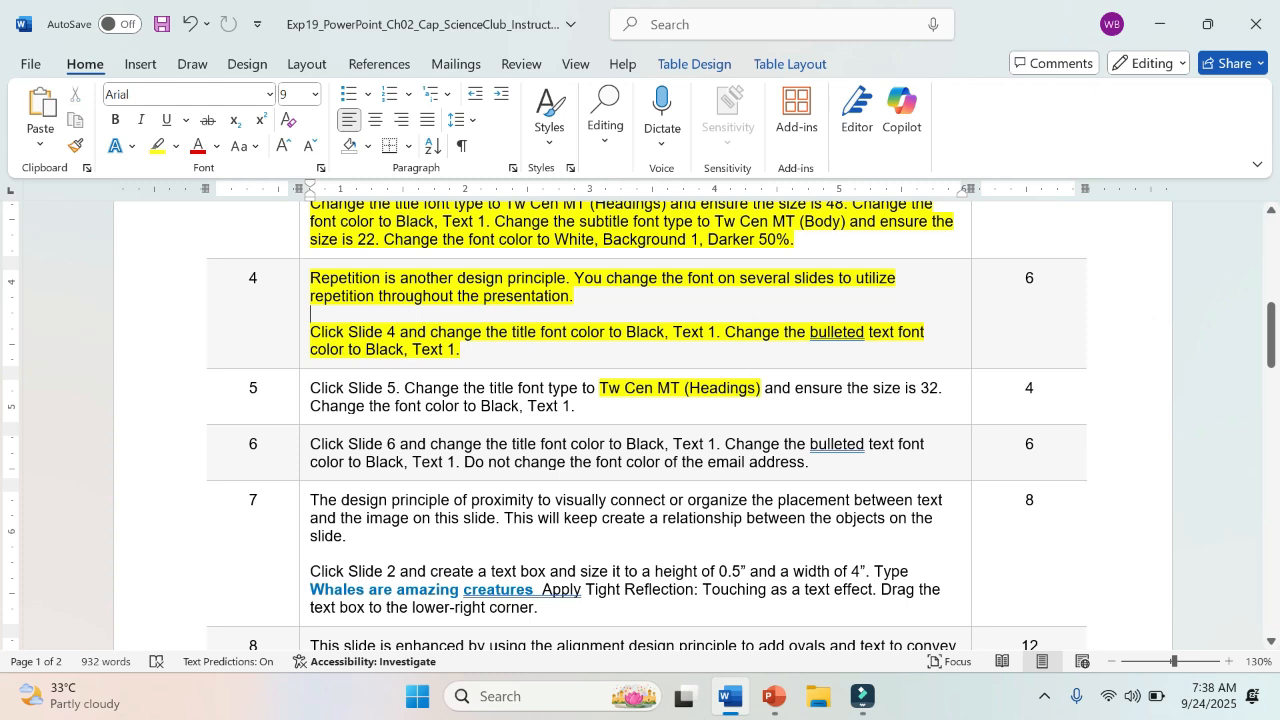
Step: Apply a blue text effect to the word "Repetition" at the start of step 4
{"action": "double_click", "coordinate": [335, 278]}
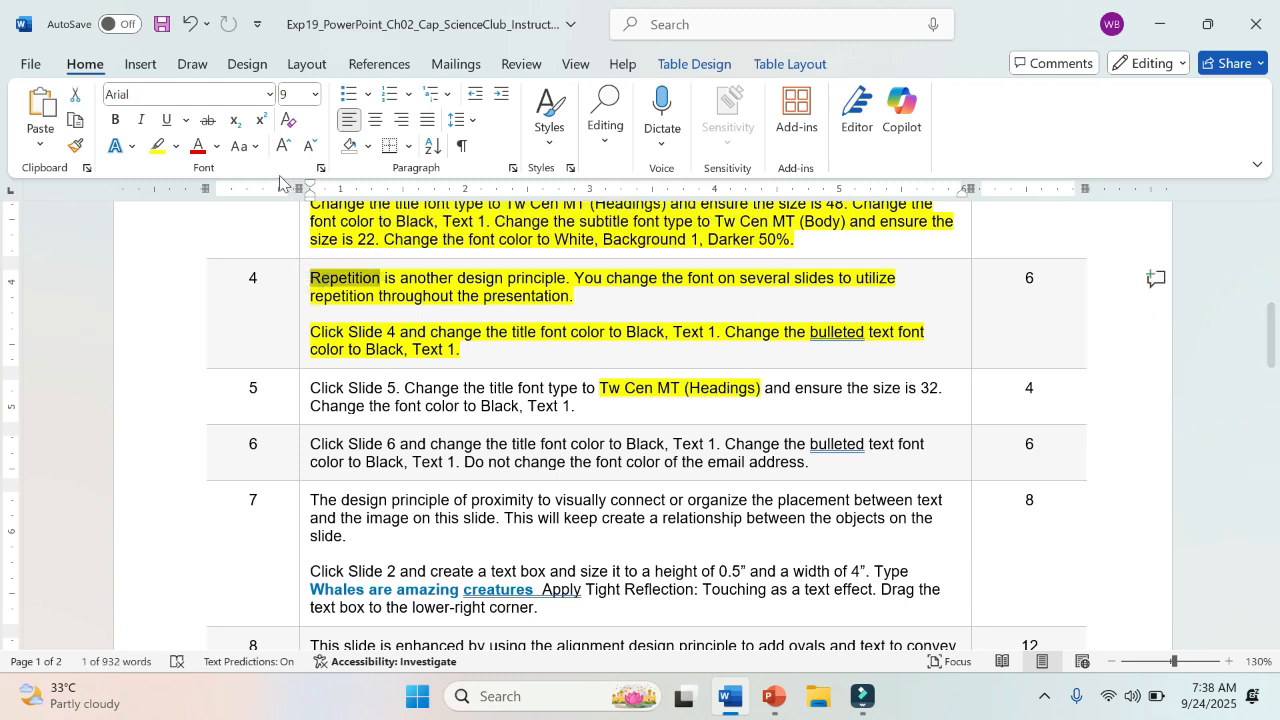
{"action": "left_click", "coordinate": [115, 119]}
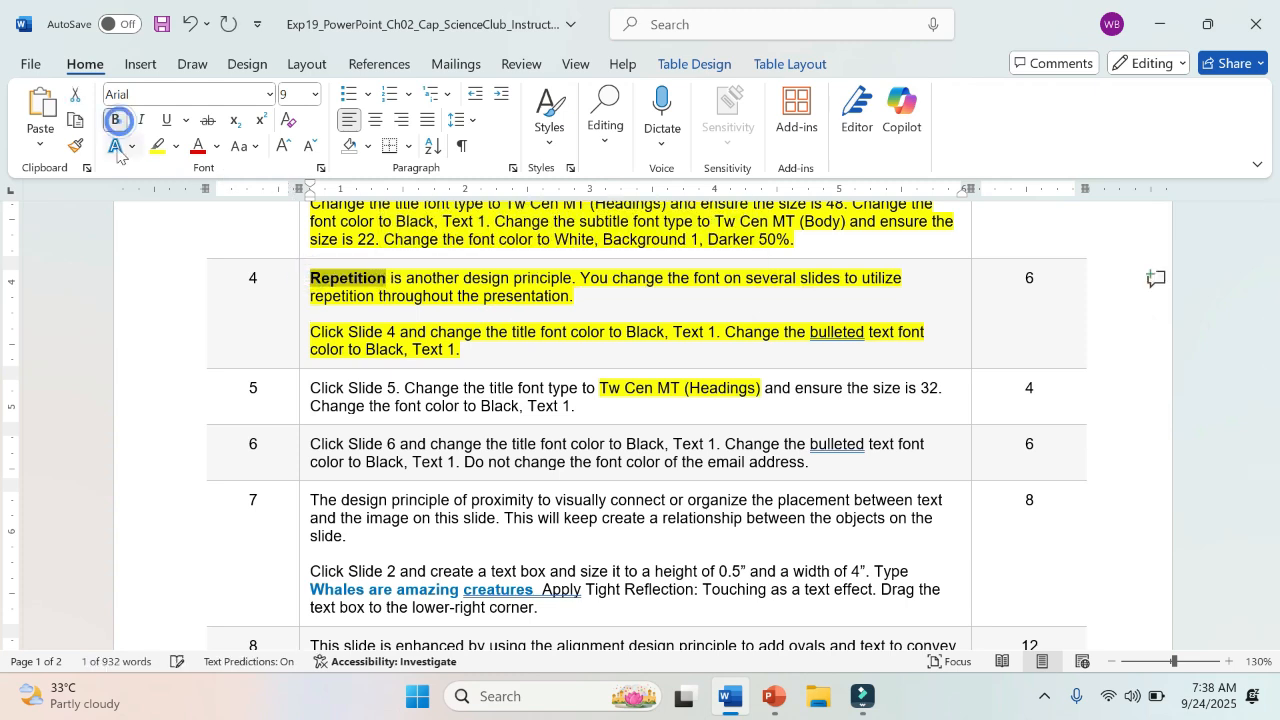
{"action": "left_click", "coordinate": [116, 146]}
{"action": "left_click", "coordinate": [186, 190]}
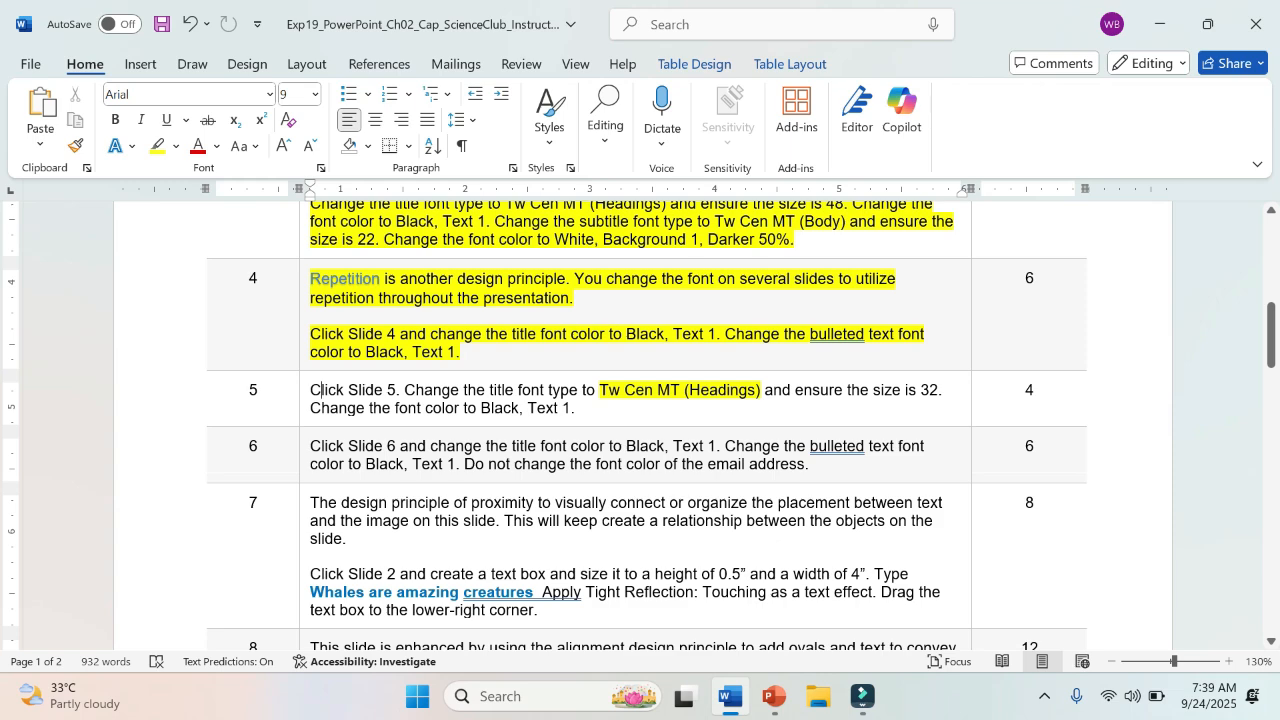
Step: Switch to PowerPoint and place the insertion point in the "Beneath the Waves..." title on Slide 5
{"action": "left_click", "coordinate": [773, 697]}
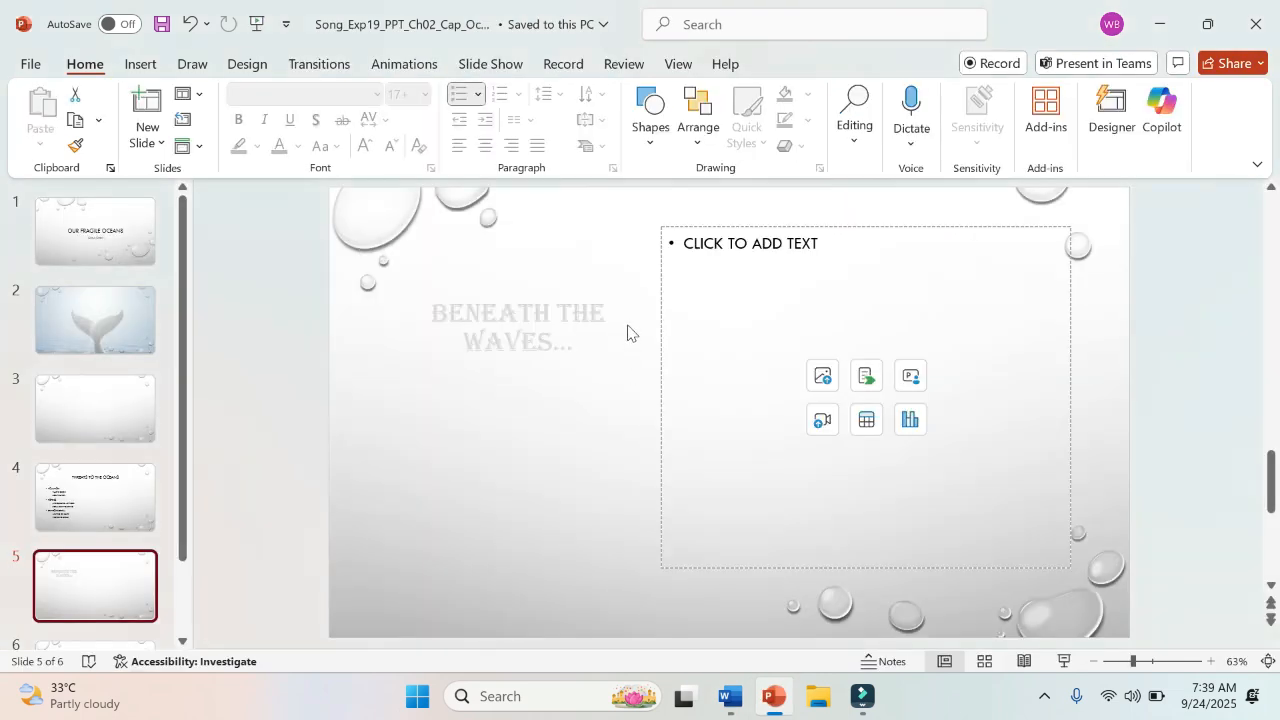
{"action": "left_click", "coordinate": [558, 313]}
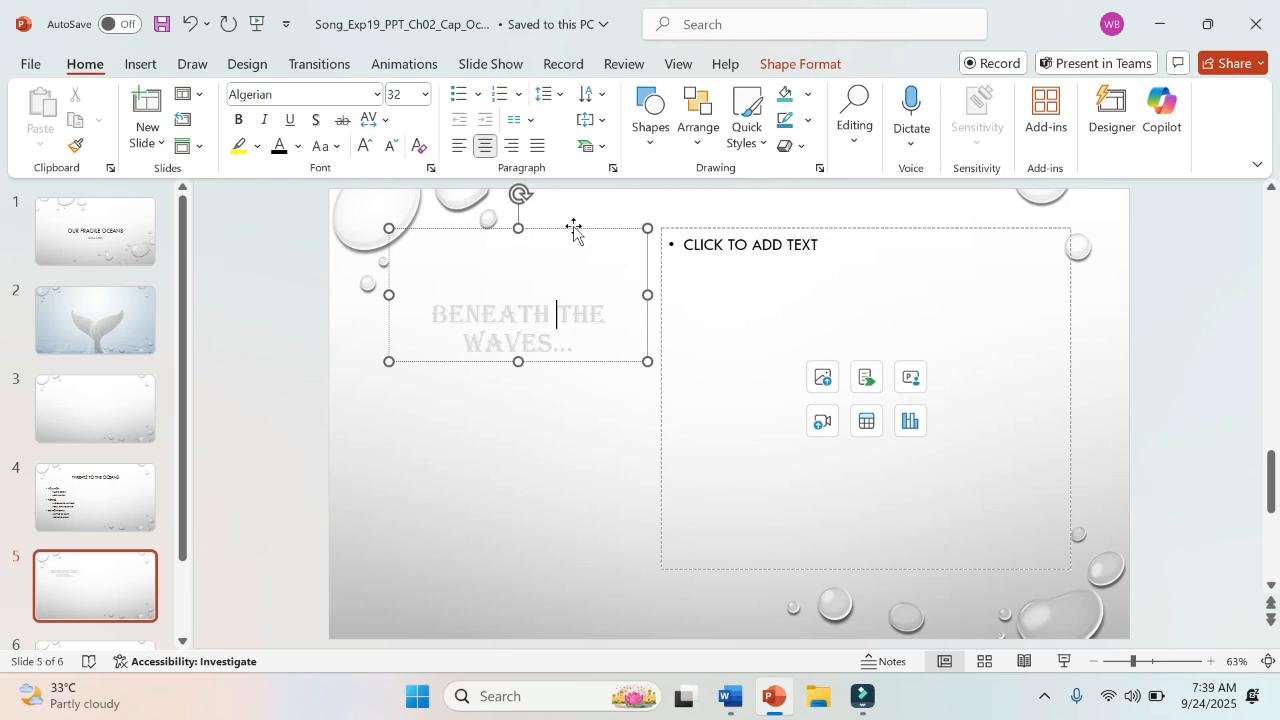
{"action": "left_click", "coordinate": [497, 334]}
{"action": "left_click", "coordinate": [541, 341]}
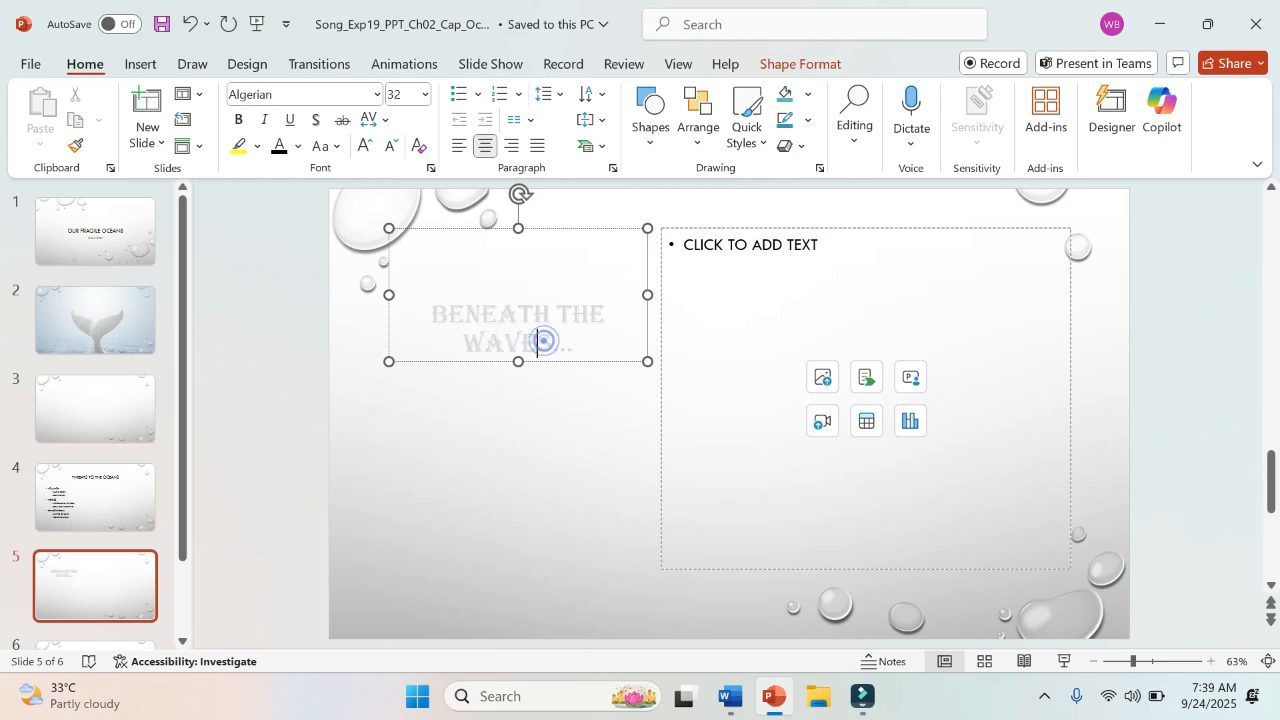
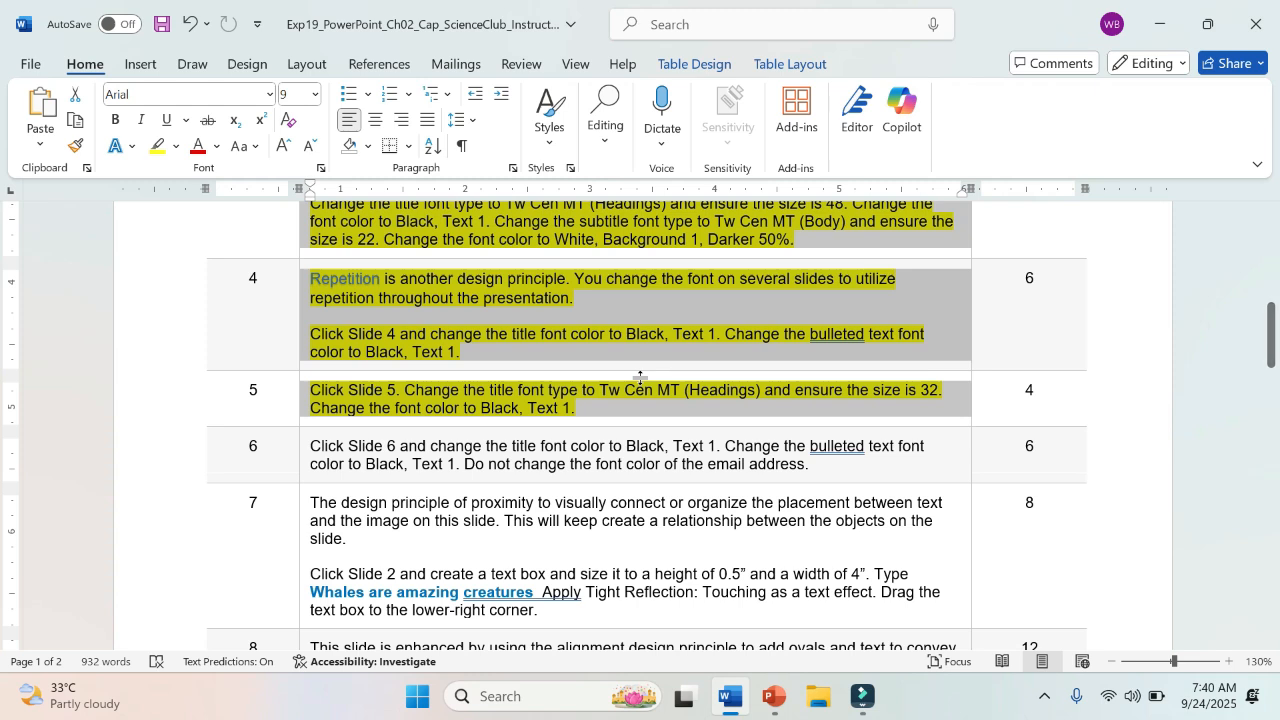
Step: Highlight "Click Slide 6" at the start of step 6 in the Word instructions in yellow
{"action": "left_click", "coordinate": [636, 390]}
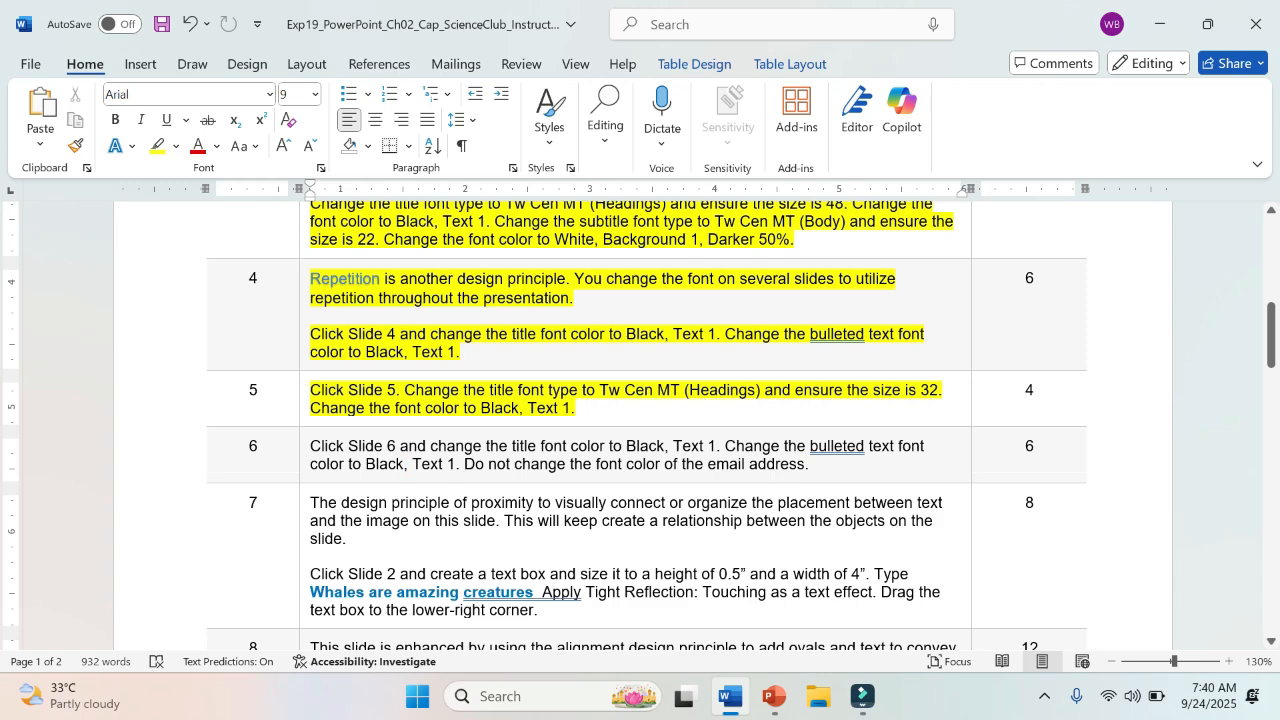
{"action": "scroll", "coordinate": [646, 426], "scroll_direction": "down", "scroll_amount": 4}
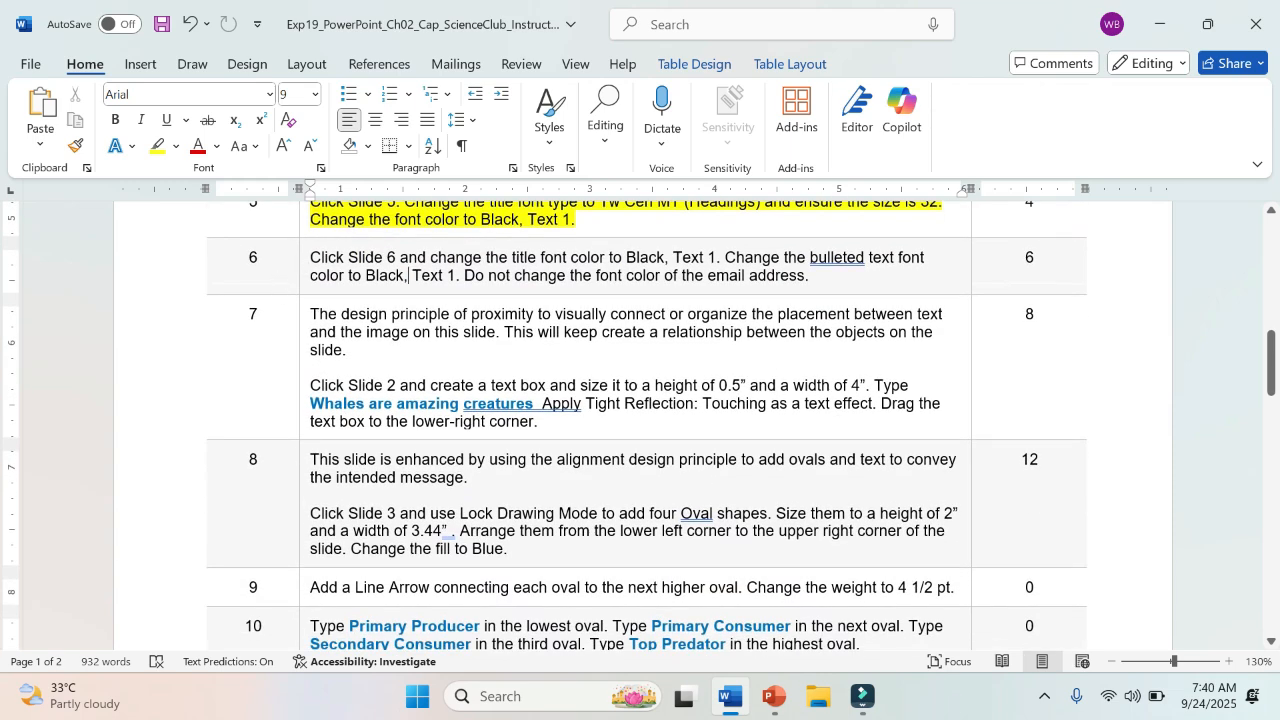
{"action": "left_click_drag", "start_coordinate": [310, 257], "coordinate": [397, 258]}
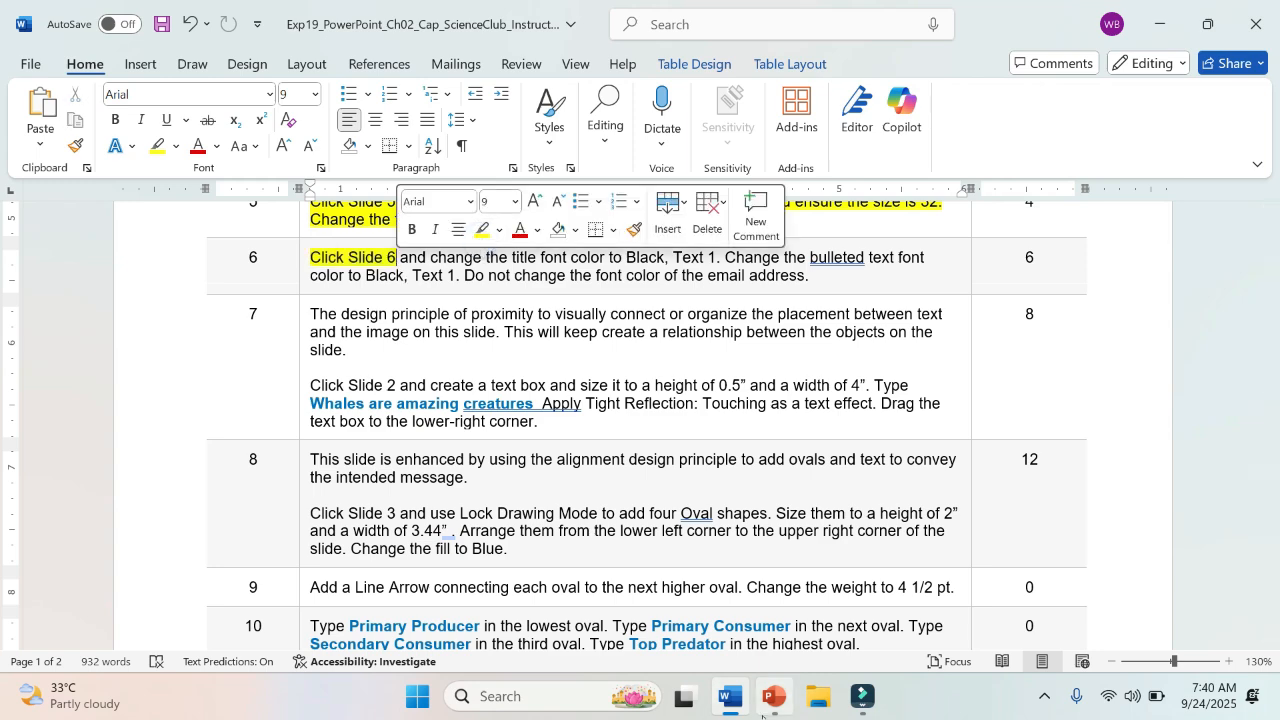
Step: Switch to PowerPoint and display Slide 6, checking it against step 6 of the Word instructions
{"action": "left_click", "coordinate": [773, 697]}
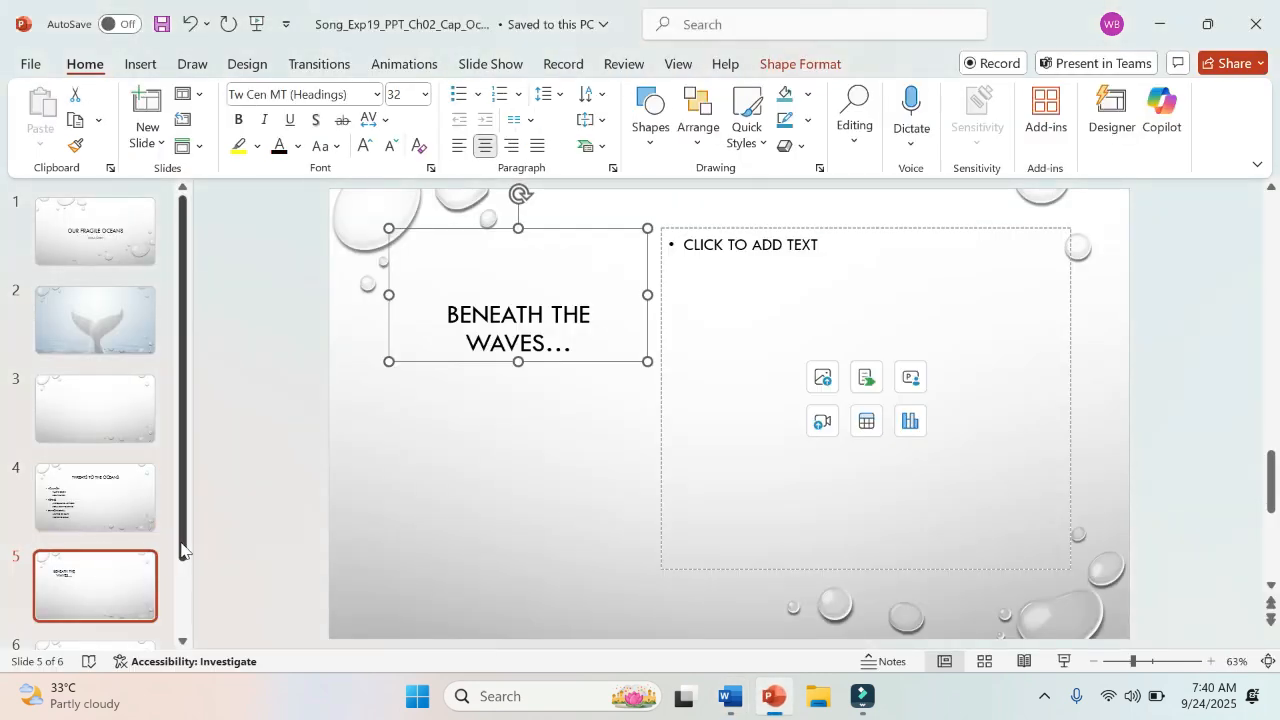
{"action": "left_click", "coordinate": [182, 549]}
{"action": "left_click_drag", "start_coordinate": [182, 549], "coordinate": [191, 622]}
{"action": "left_click", "coordinate": [115, 586]}
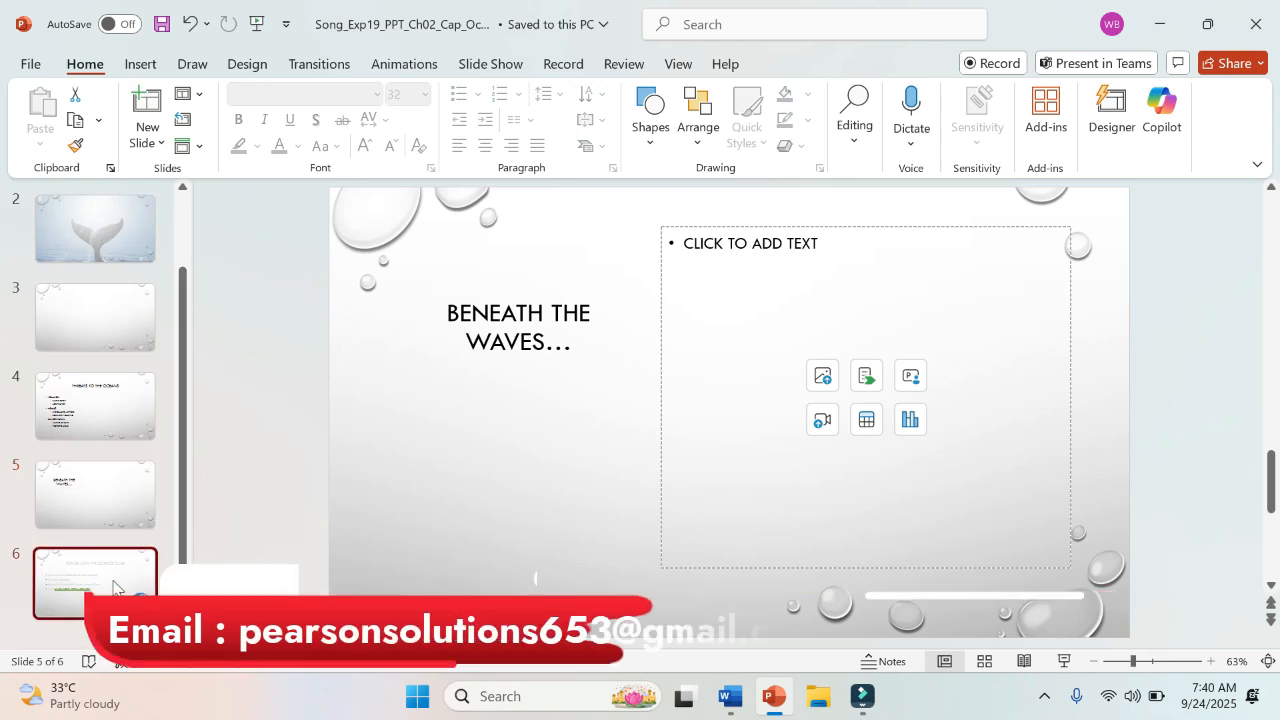
{"action": "left_click", "coordinate": [730, 697]}
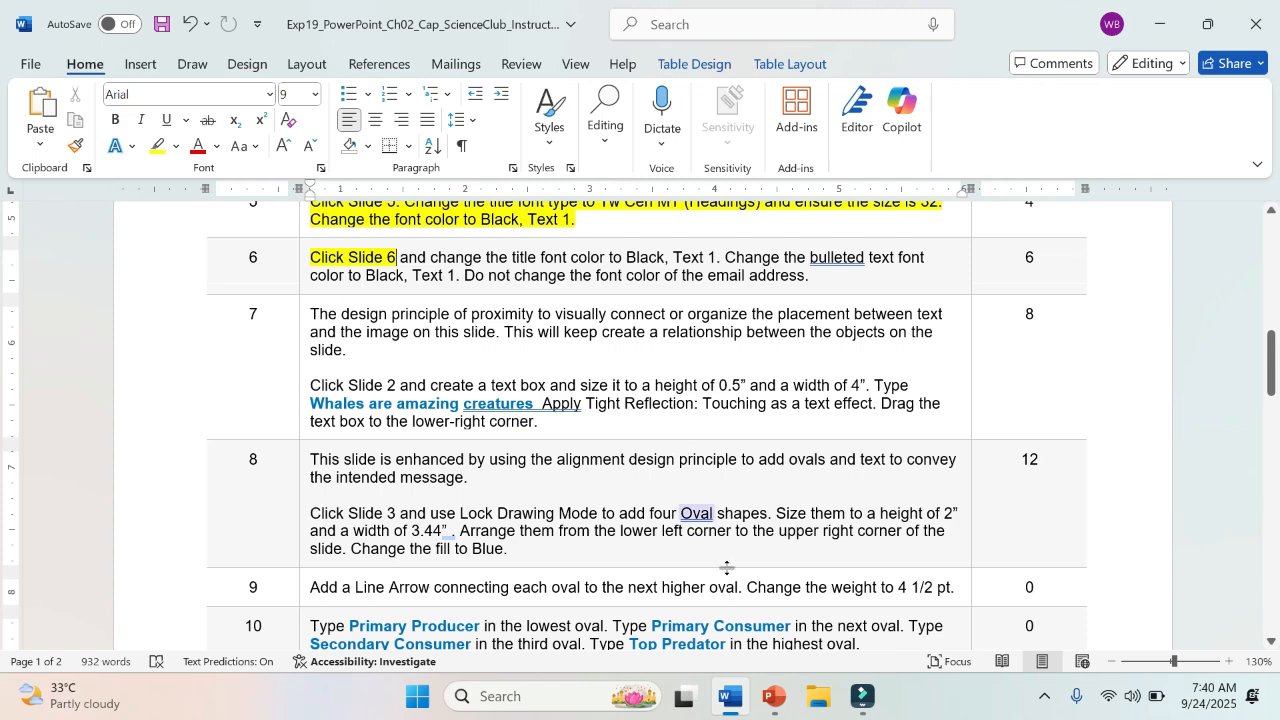
{"action": "left_click", "coordinate": [773, 697]}
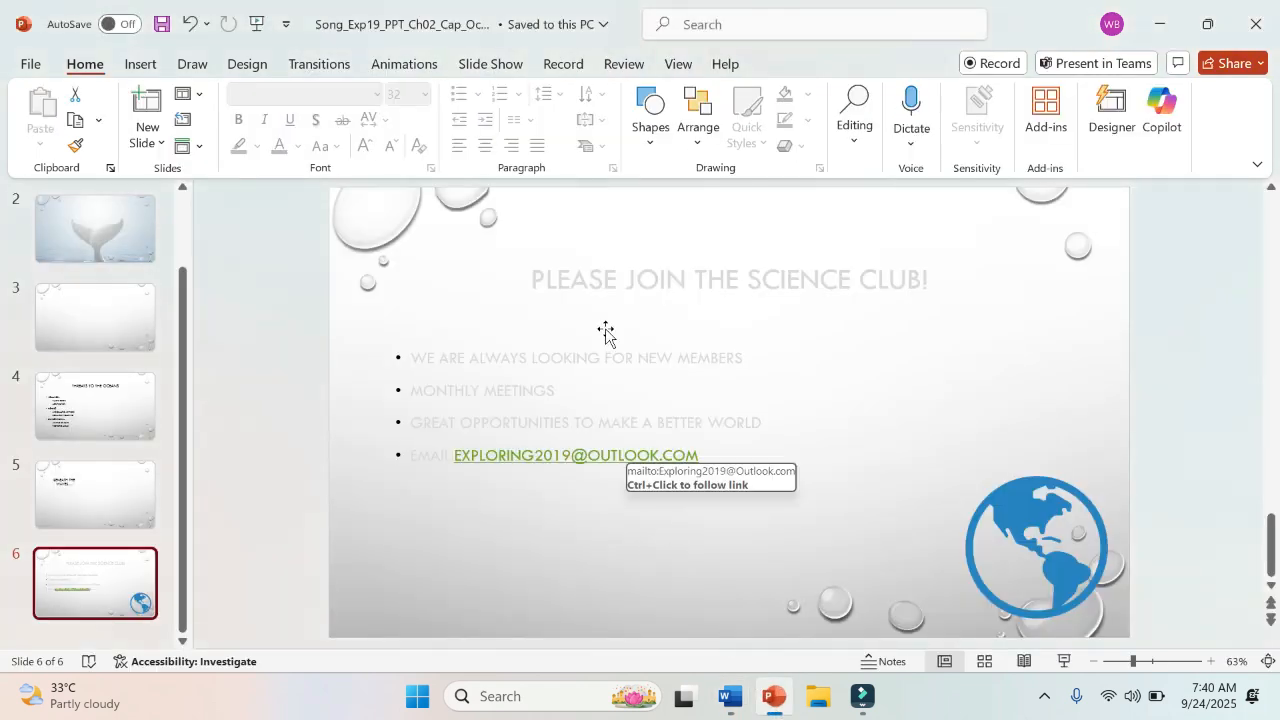
Step: Switch to the Word instructions and highlight "change the title" in step 6 in yellow
{"action": "left_click", "coordinate": [728, 697]}
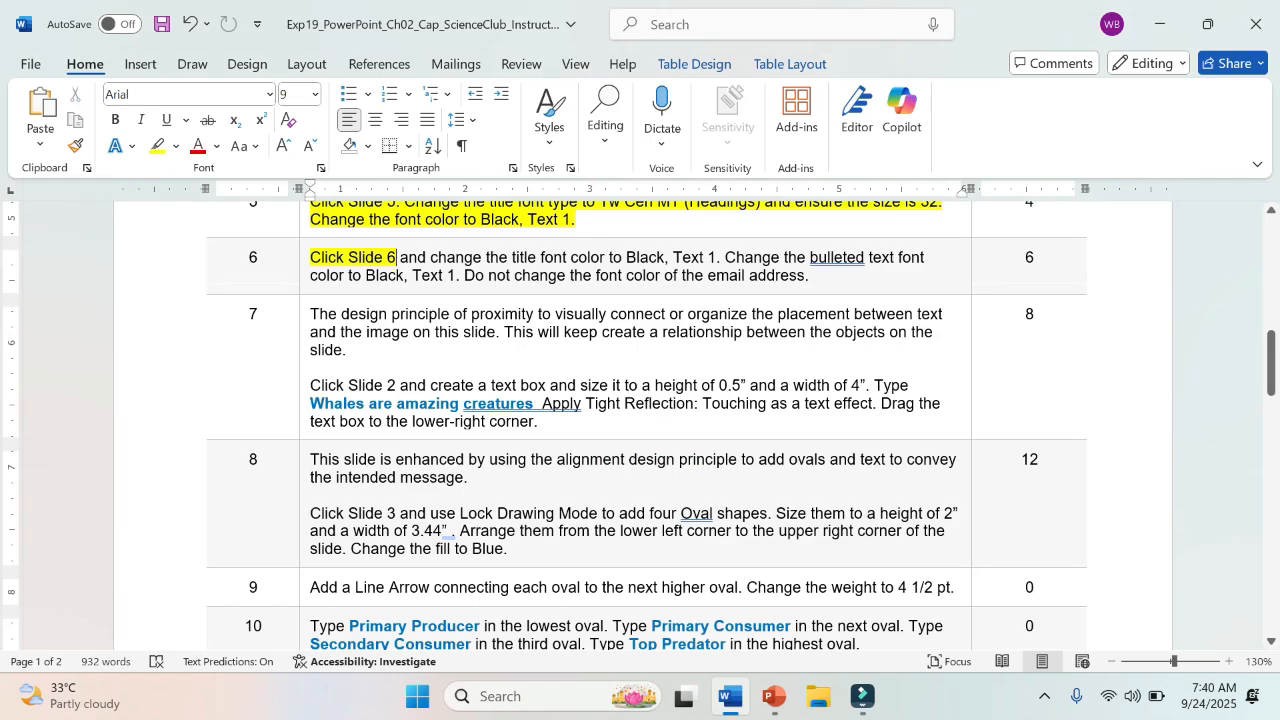
{"action": "left_click_drag", "start_coordinate": [431, 258], "coordinate": [540, 258]}
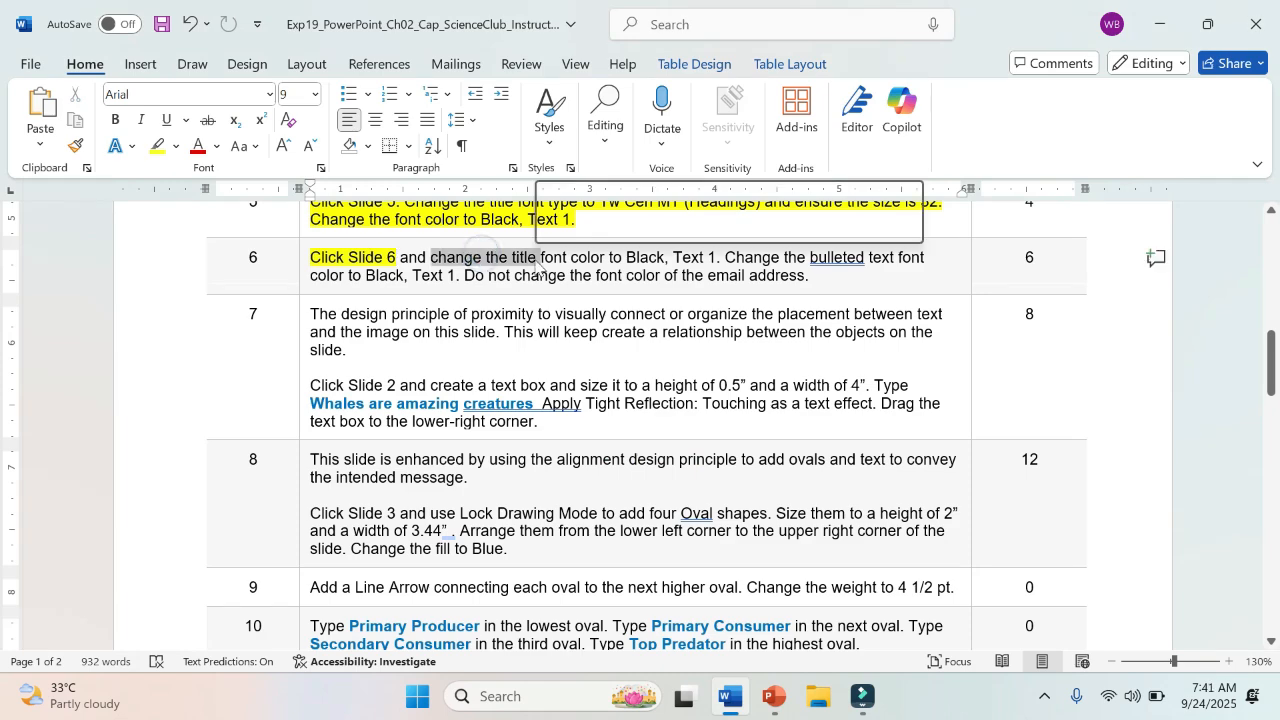
{"action": "left_click", "coordinate": [622, 225]}
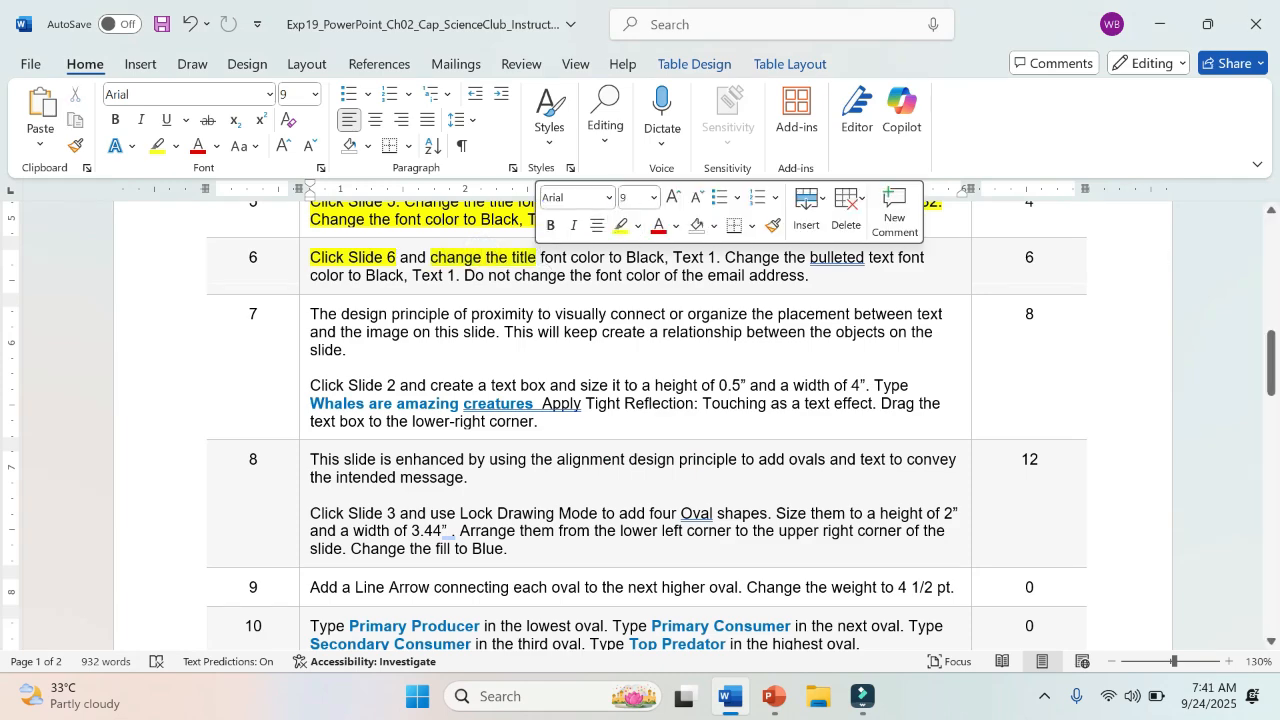
Step: Switch to PowerPoint and change the font color of the "Please Join the Science Club!" title on Slide 6 to Black, Text 1
{"action": "left_click", "coordinate": [773, 697]}
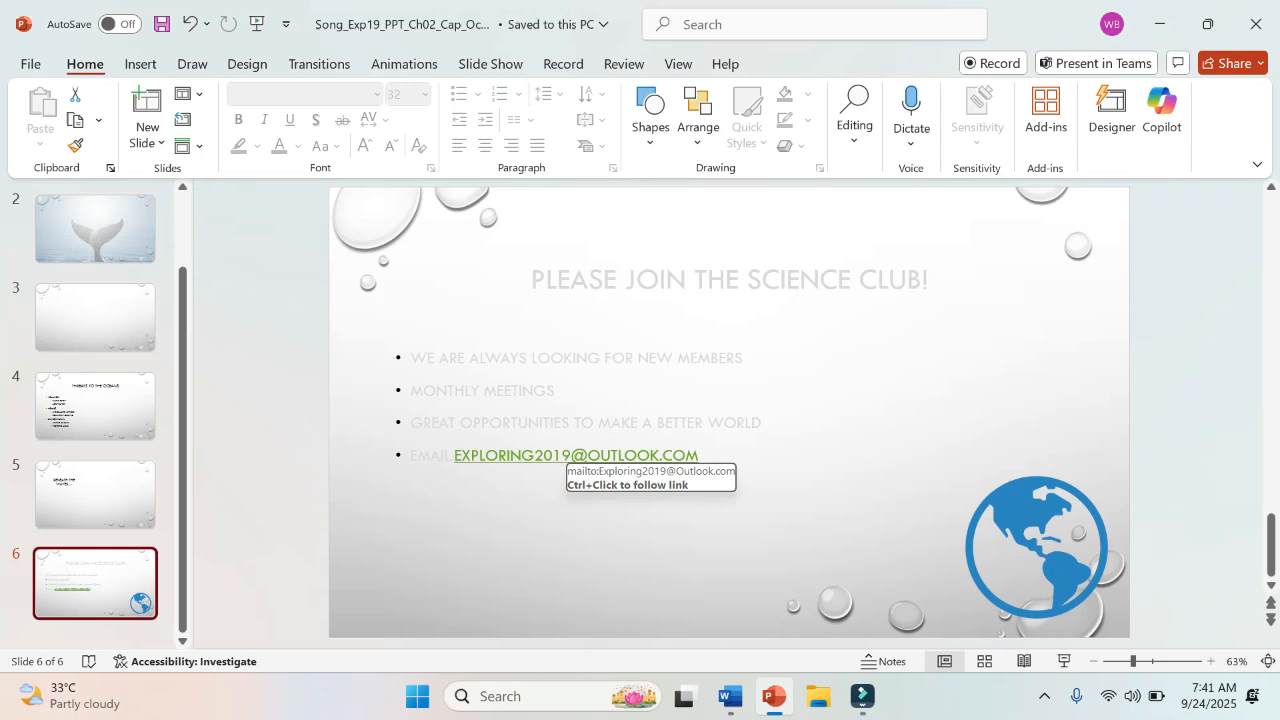
{"action": "left_click", "coordinate": [607, 280]}
{"action": "left_click", "coordinate": [598, 227]}
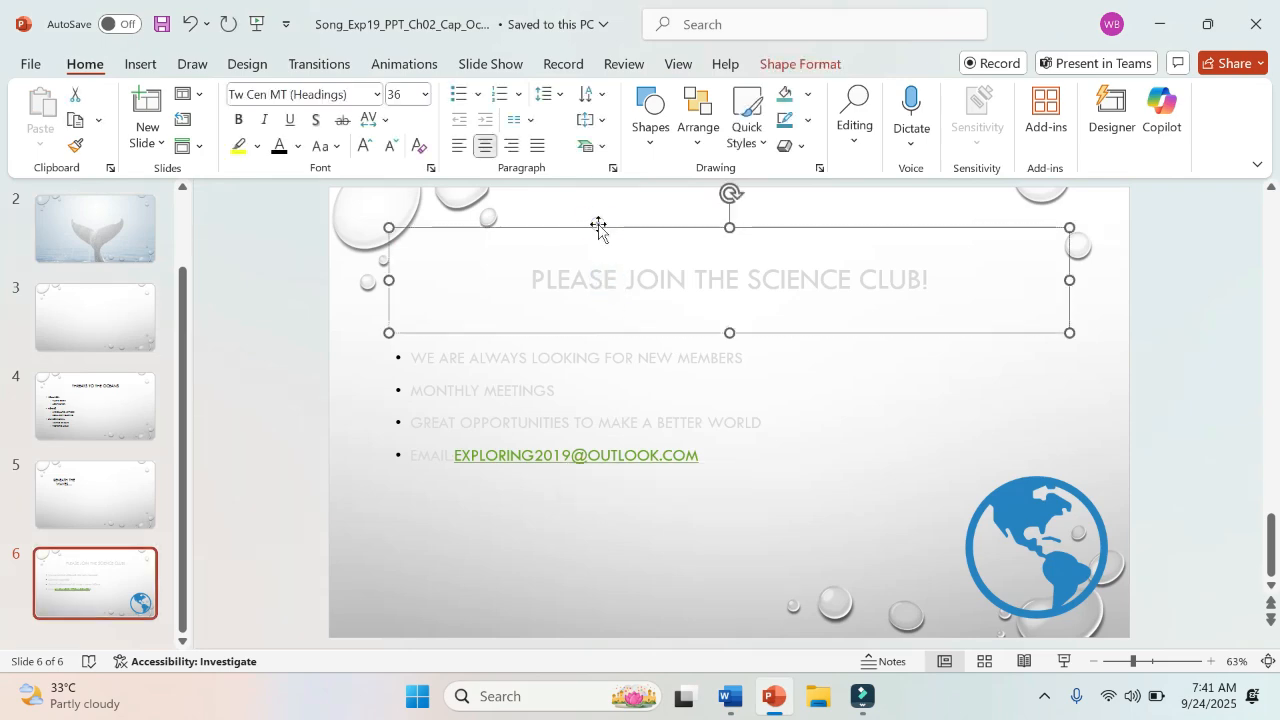
{"action": "left_click", "coordinate": [727, 708]}
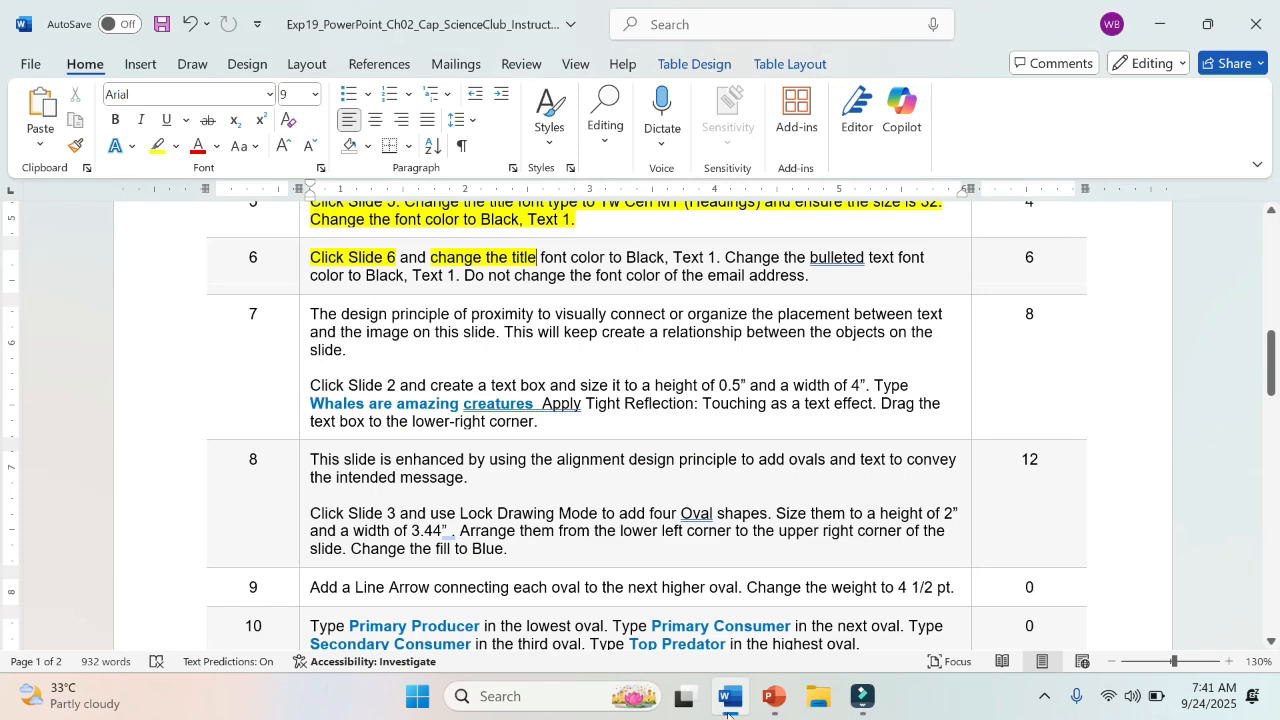
{"action": "left_click", "coordinate": [773, 697]}
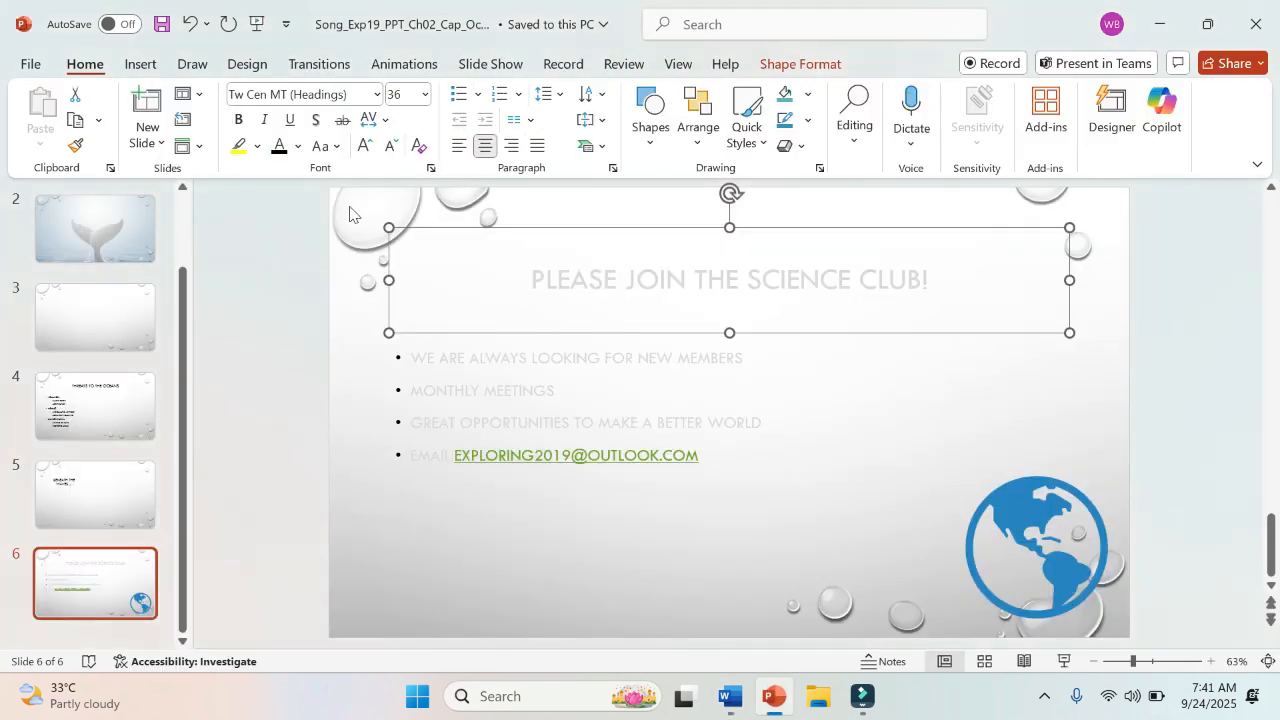
{"action": "left_click", "coordinate": [297, 146]}
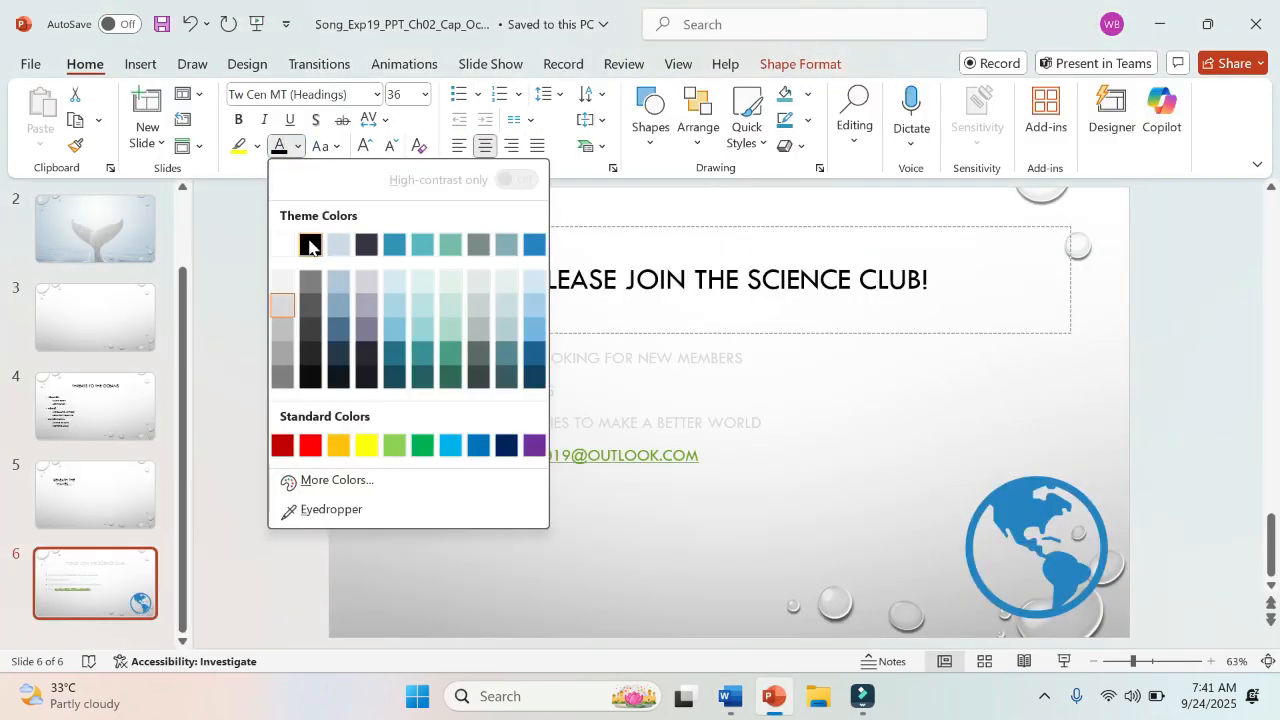
{"action": "left_click", "coordinate": [309, 245]}
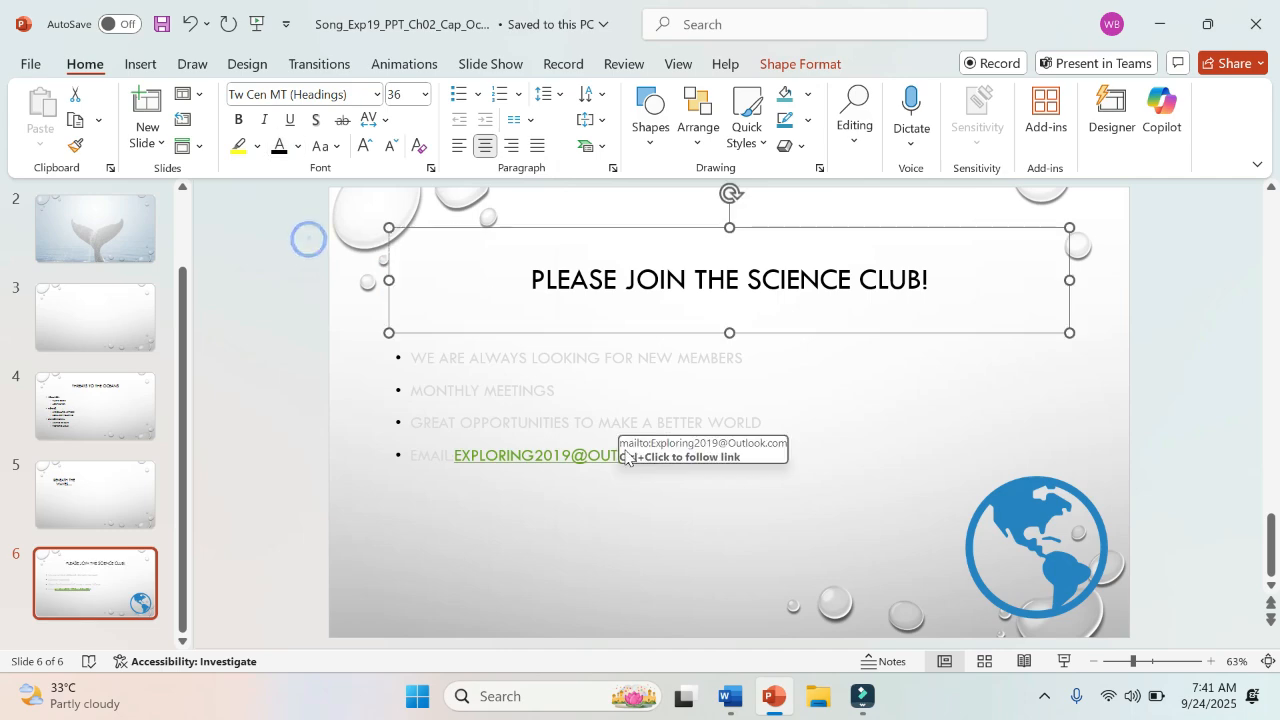
Step: Try to change the font color of the entire bulleted text placeholder on Slide 6, including the email address, to Black, Text 1
{"action": "left_click", "coordinate": [731, 697]}
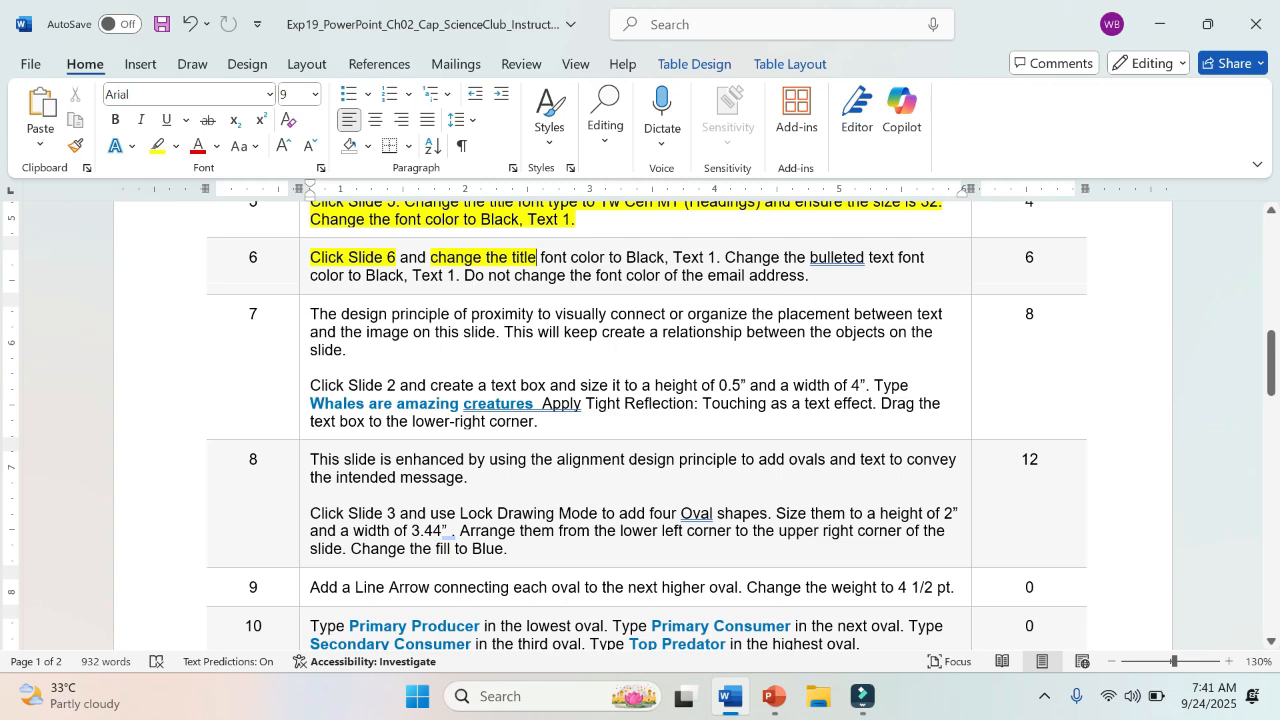
{"action": "left_click", "coordinate": [773, 697]}
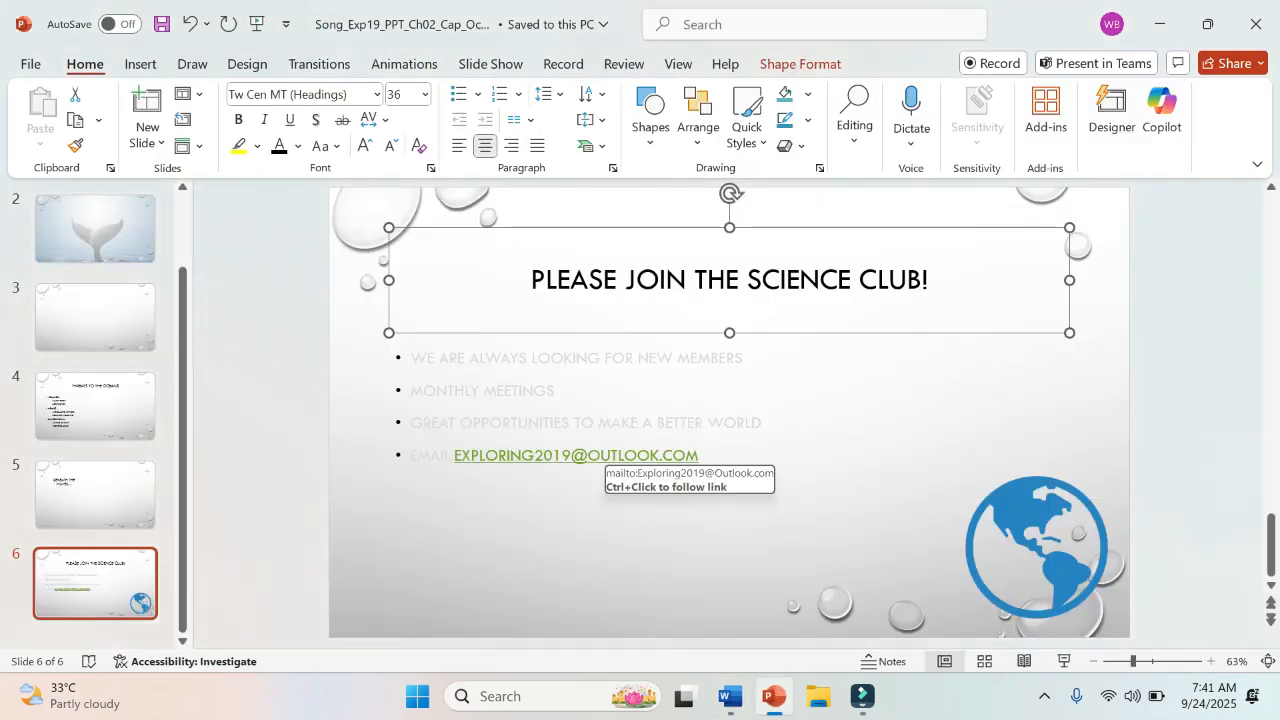
{"action": "left_click", "coordinate": [591, 420]}
{"action": "left_click", "coordinate": [567, 343]}
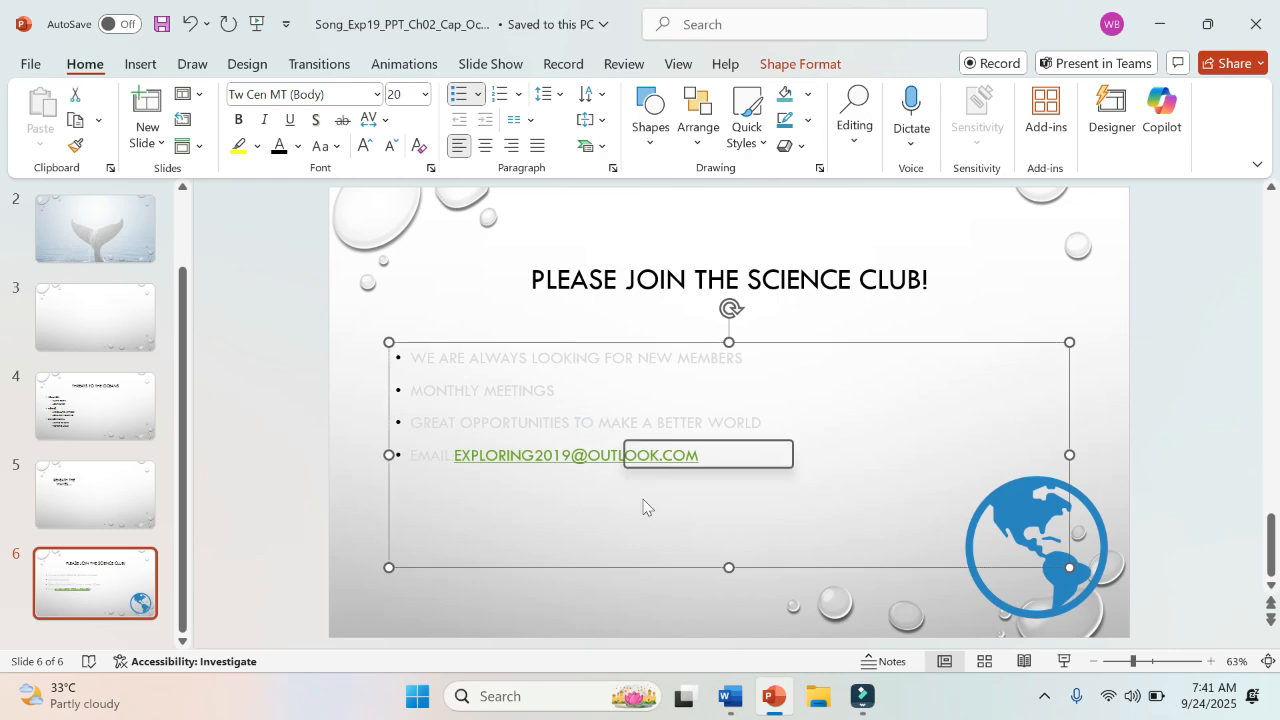
{"action": "left_click", "coordinate": [731, 697]}
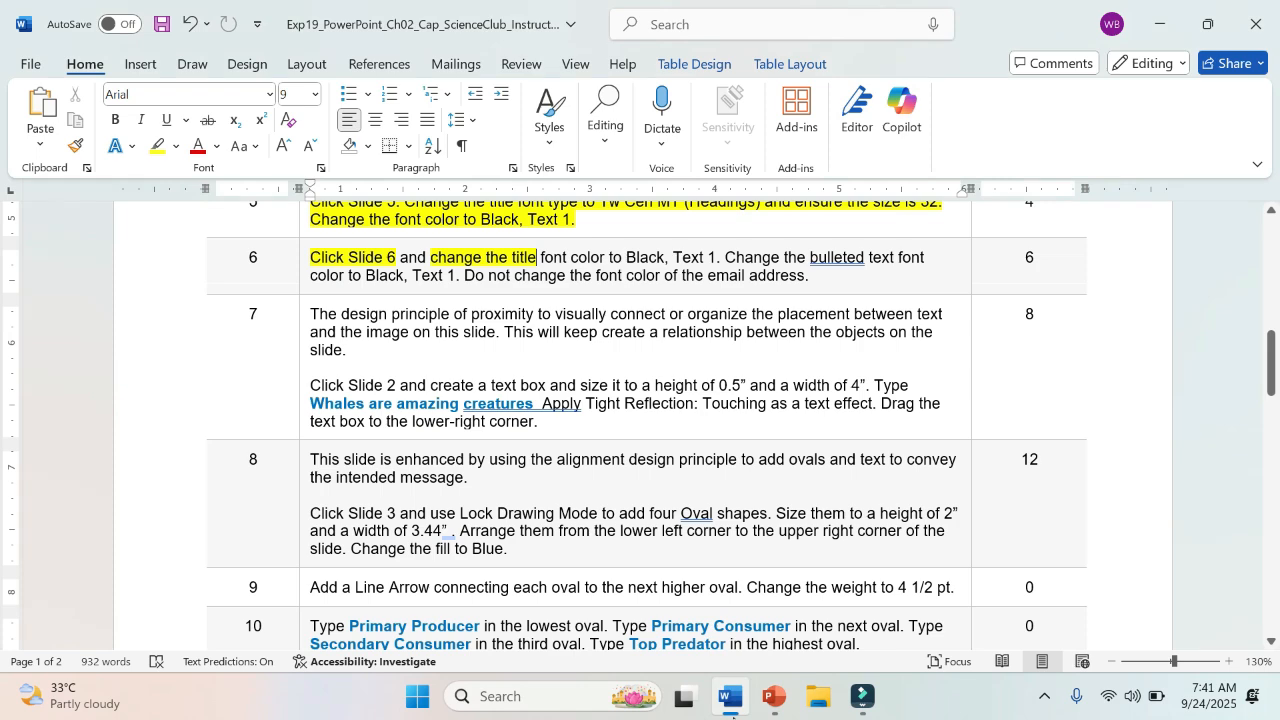
{"action": "left_click", "coordinate": [773, 697]}
{"action": "left_click", "coordinate": [297, 146]}
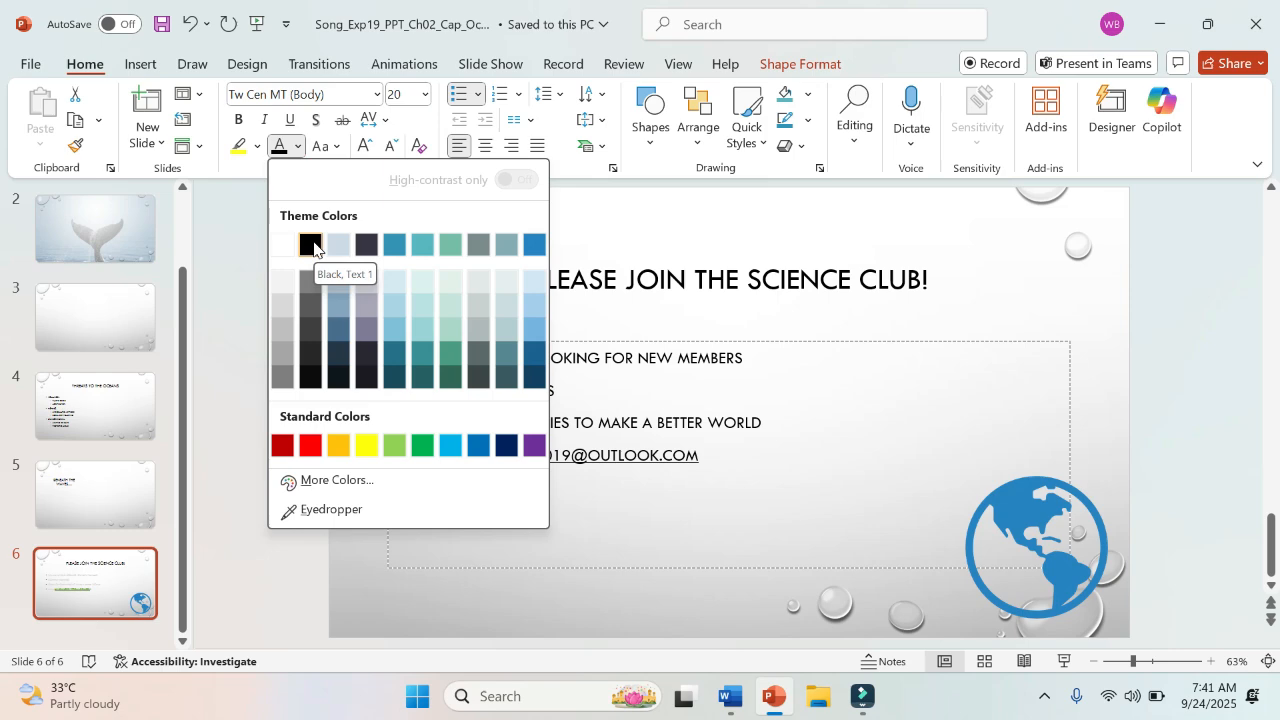
{"action": "left_click", "coordinate": [311, 245]}
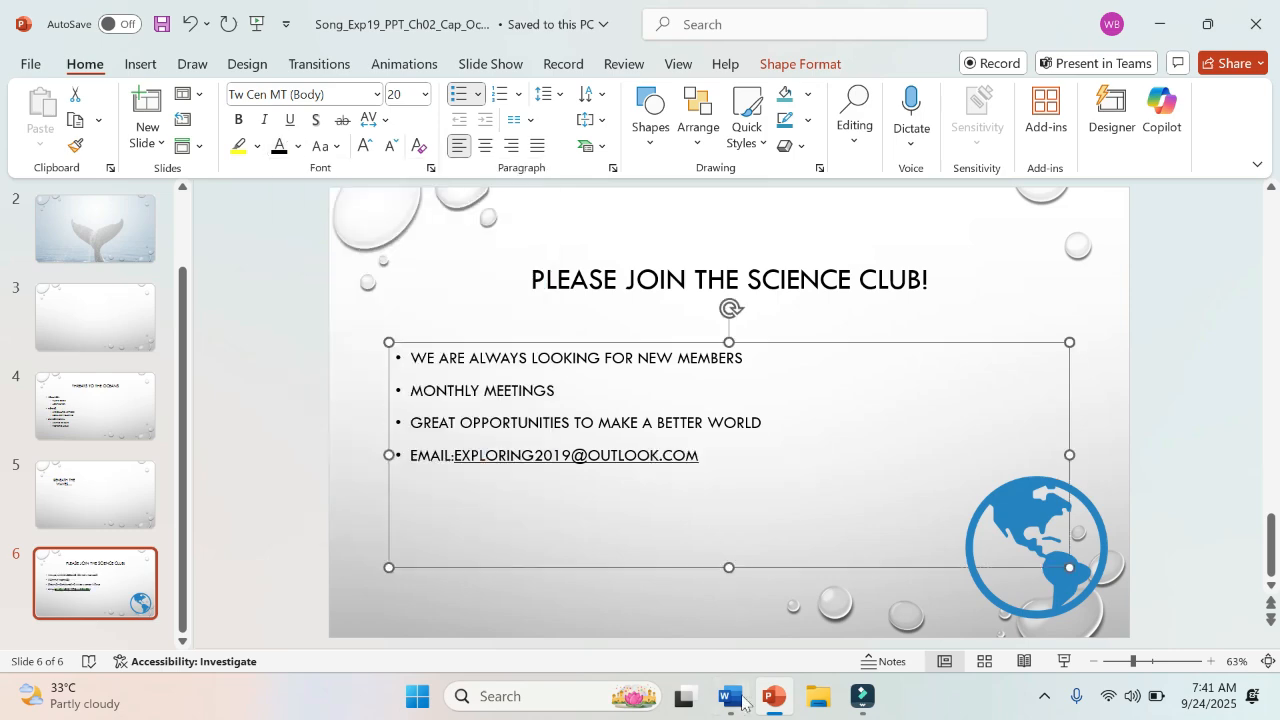
{"action": "left_click", "coordinate": [742, 702]}
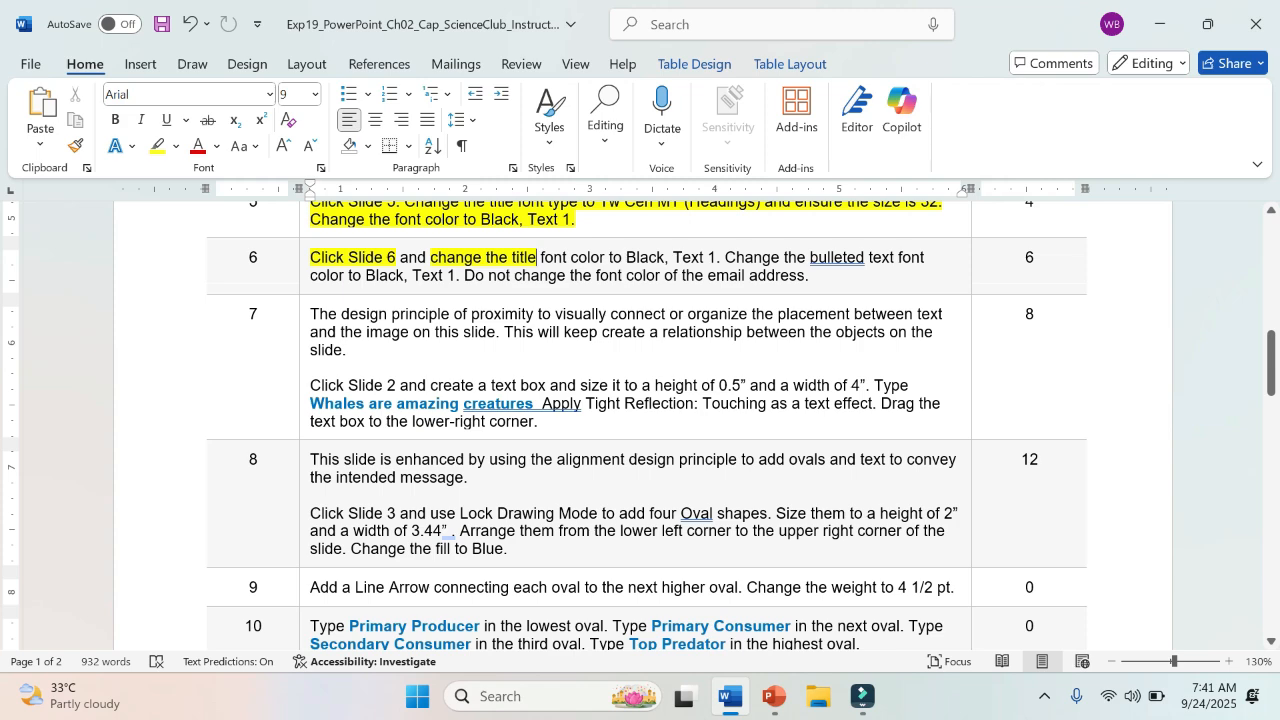
{"action": "left_click", "coordinate": [773, 697]}
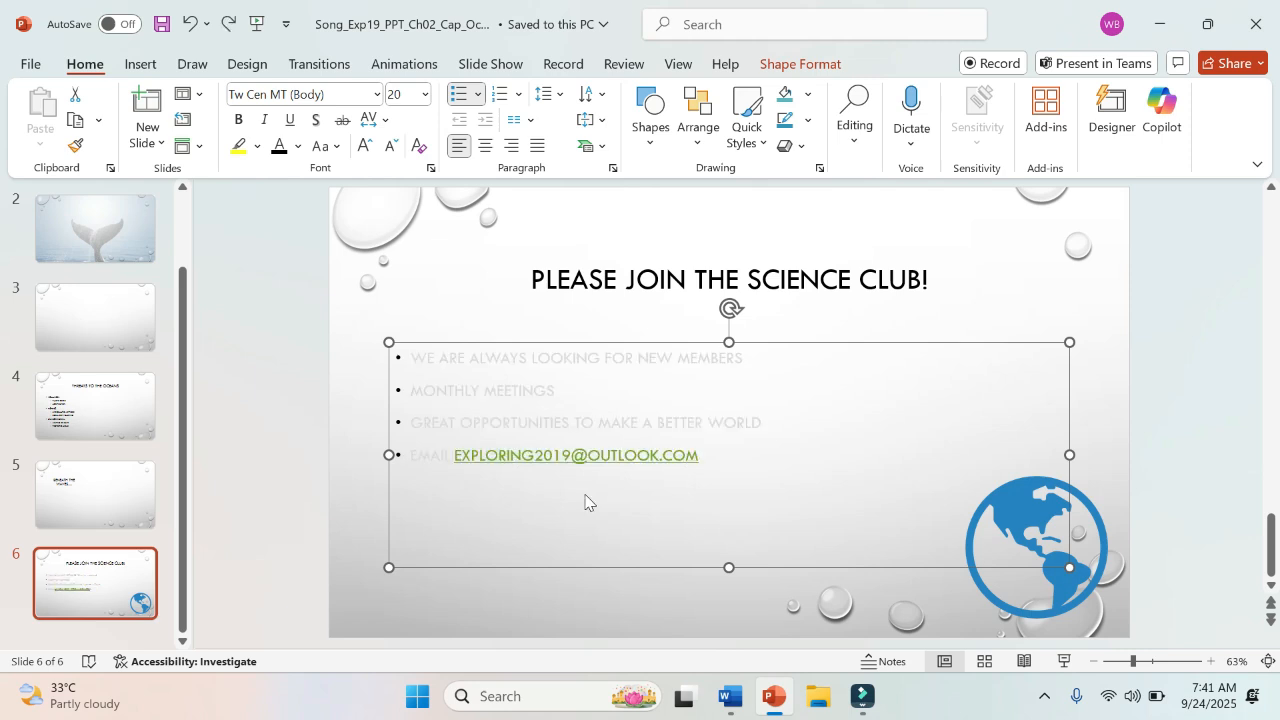
Step: Change the font color of the first three bulleted lines on Slide 6 to Black, Text 1
{"action": "left_click", "coordinate": [531, 388]}
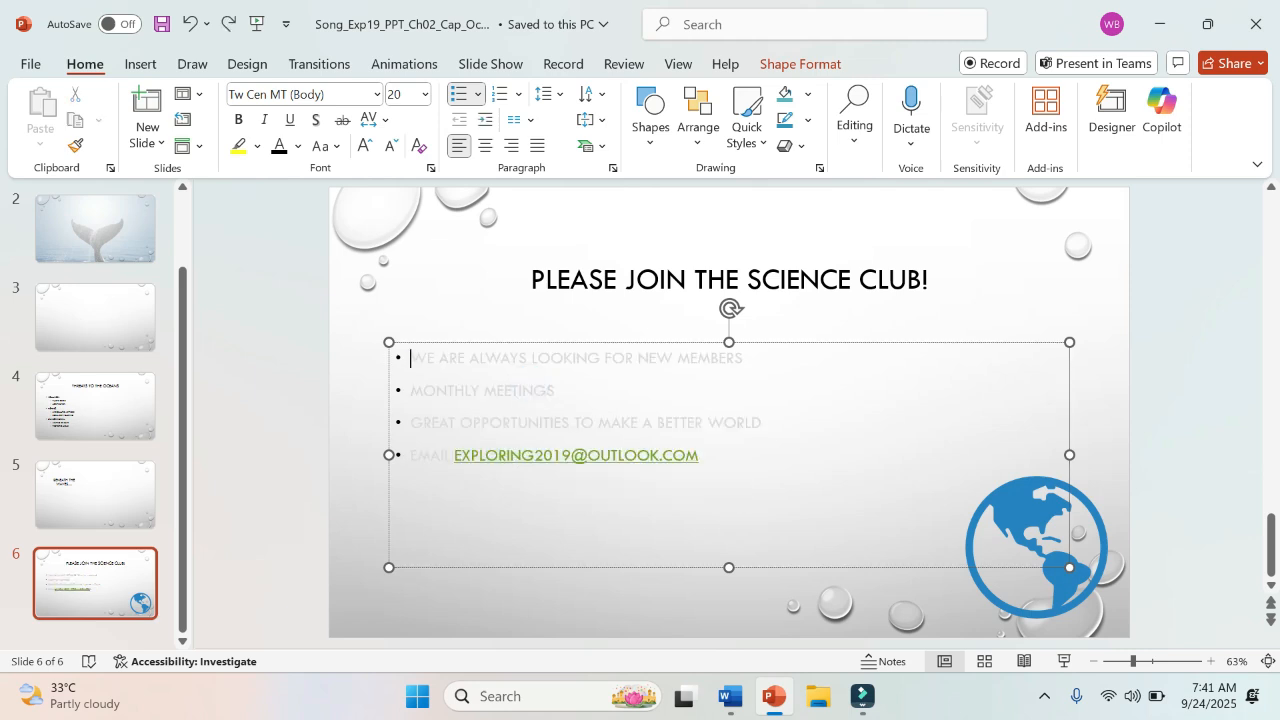
{"action": "left_click_drag", "start_coordinate": [410, 357], "coordinate": [765, 422]}
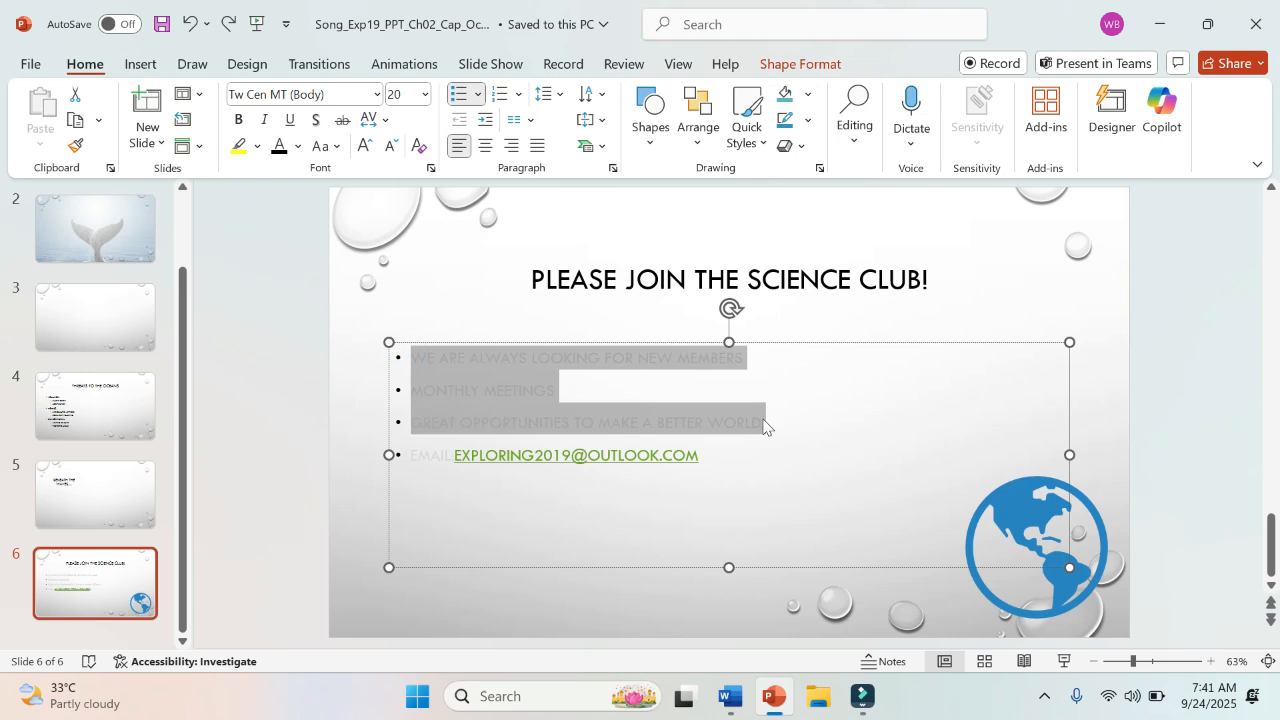
{"action": "left_click", "coordinate": [297, 146]}
{"action": "left_click", "coordinate": [310, 245]}
{"action": "left_click", "coordinate": [309, 244]}
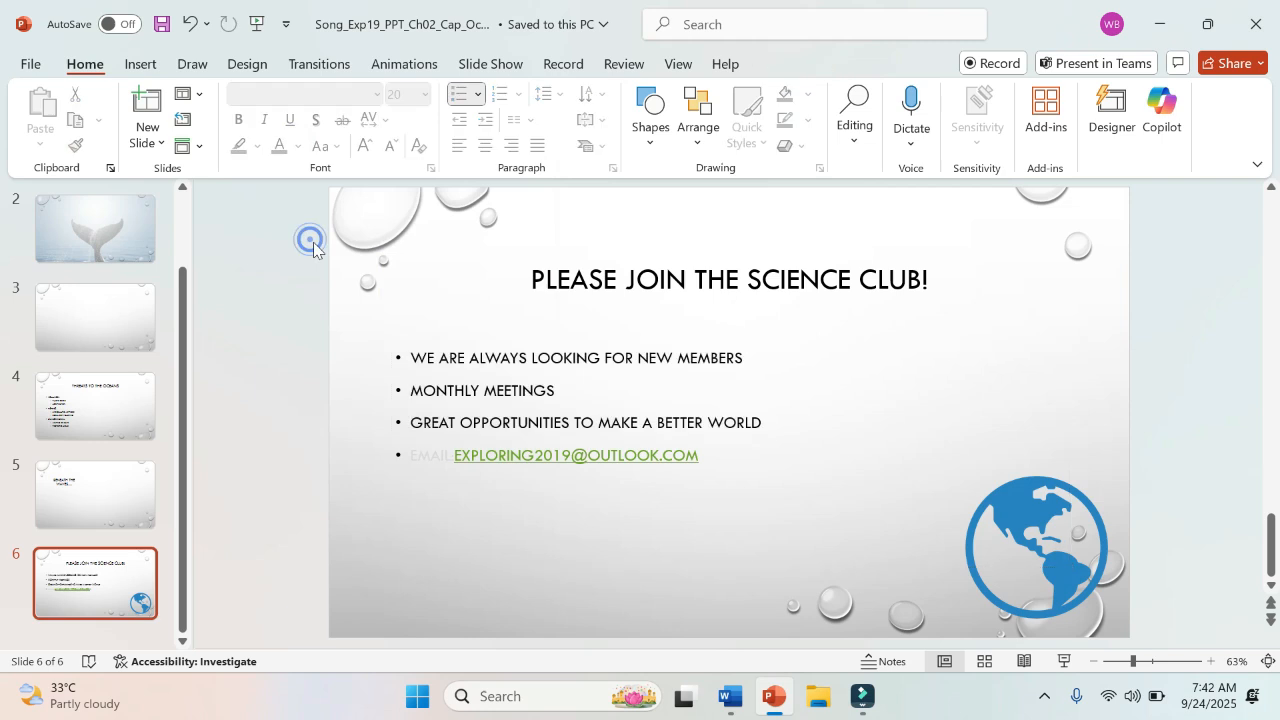
Step: Change the font color of only the "Email:" label in the last bullet on Slide 6 to Black, Text 1
{"action": "left_click", "coordinate": [406, 452]}
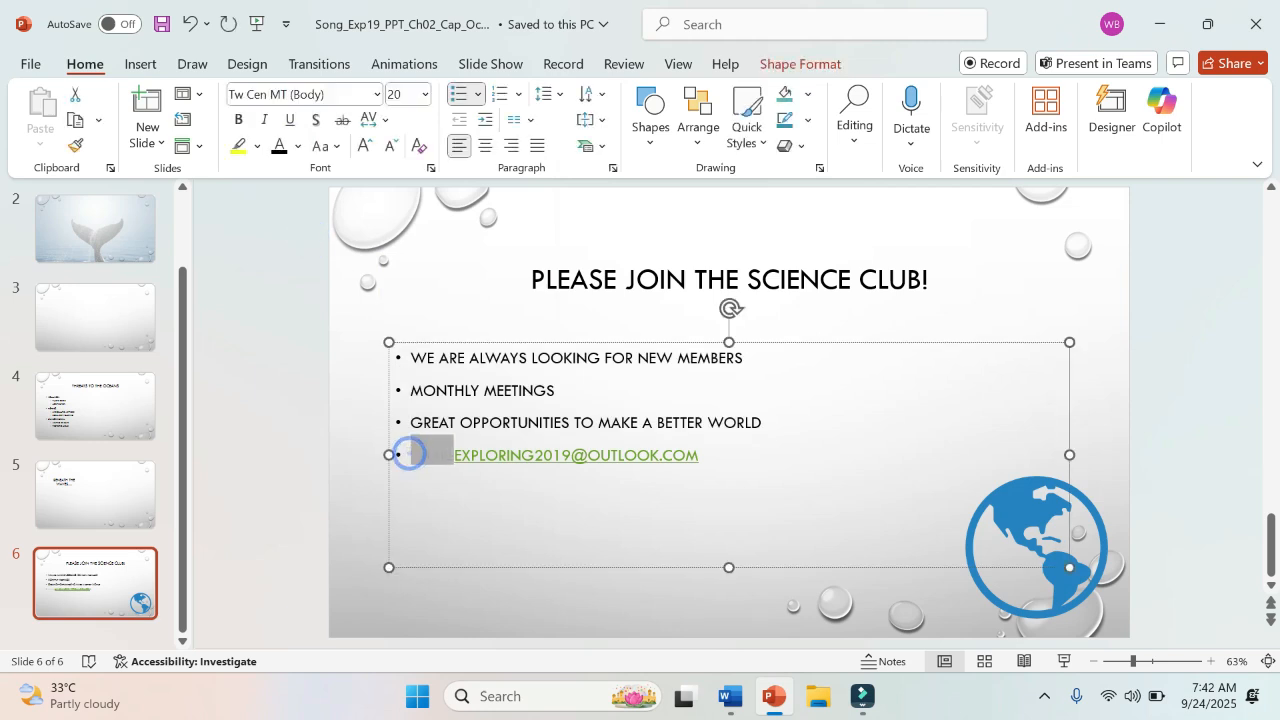
{"action": "left_click_drag", "start_coordinate": [412, 455], "coordinate": [453, 455]}
{"action": "left_click", "coordinate": [297, 146]}
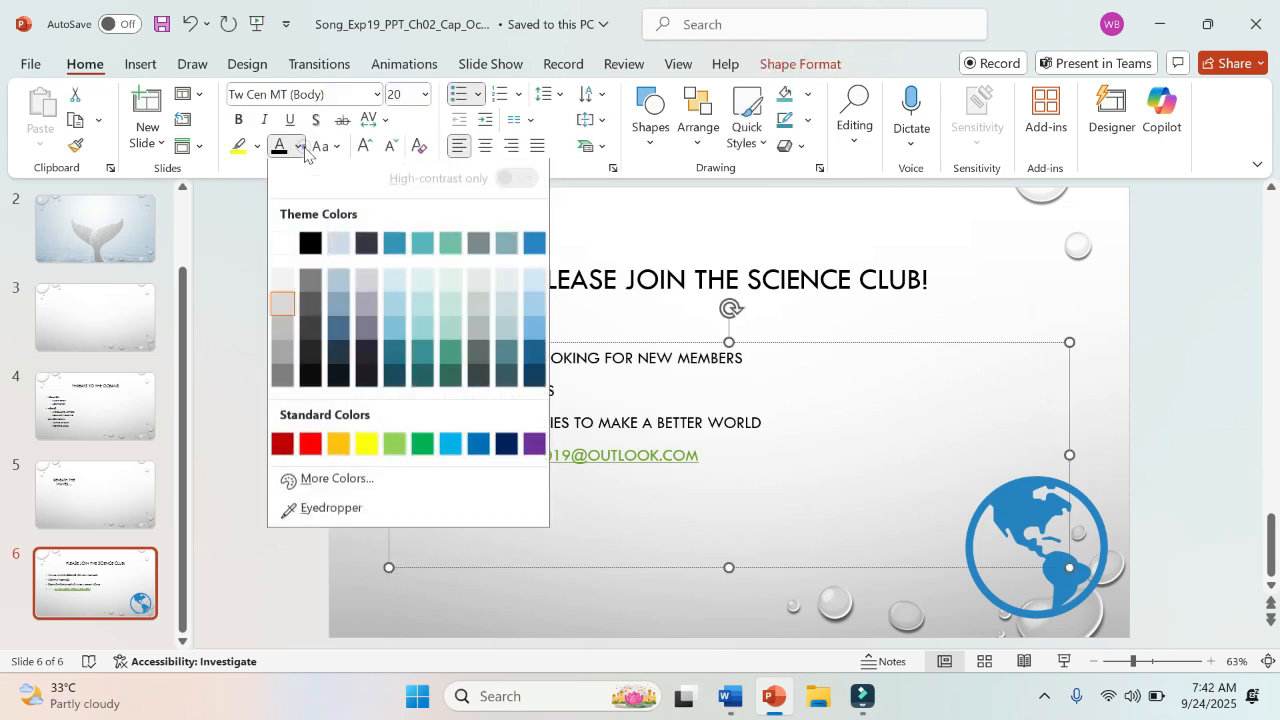
{"action": "left_click", "coordinate": [310, 245]}
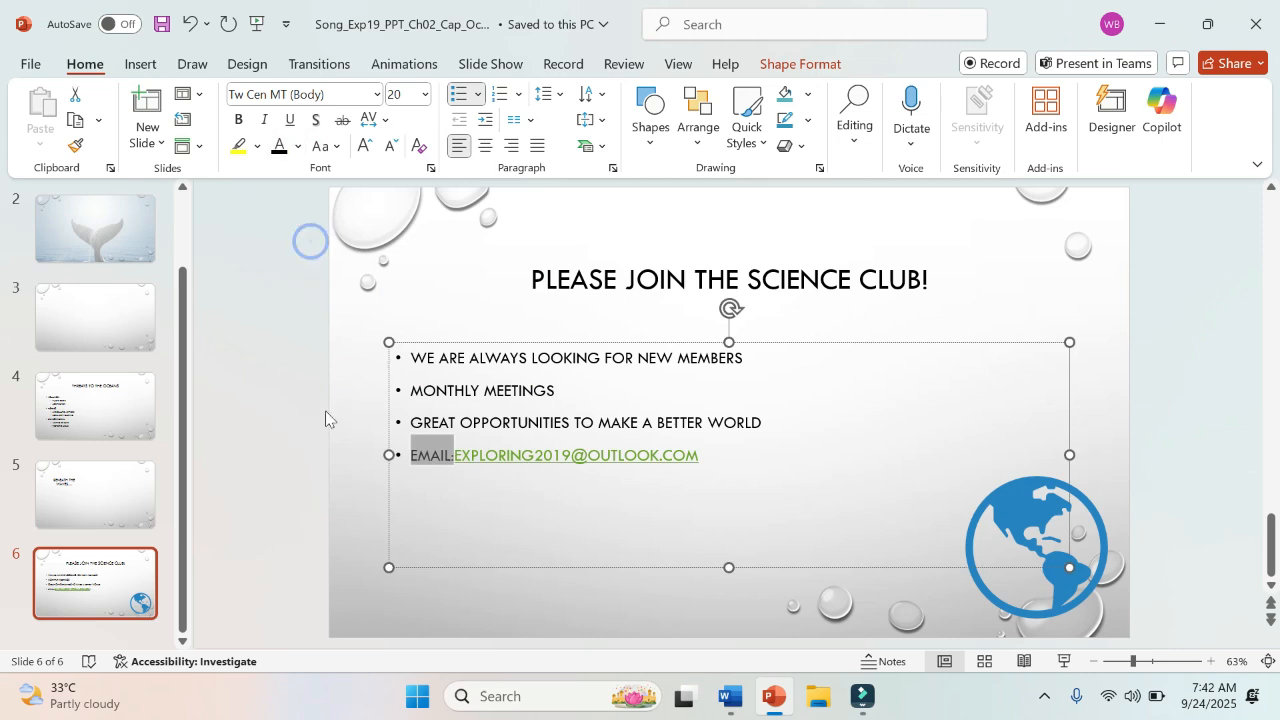
{"action": "left_click", "coordinate": [314, 456]}
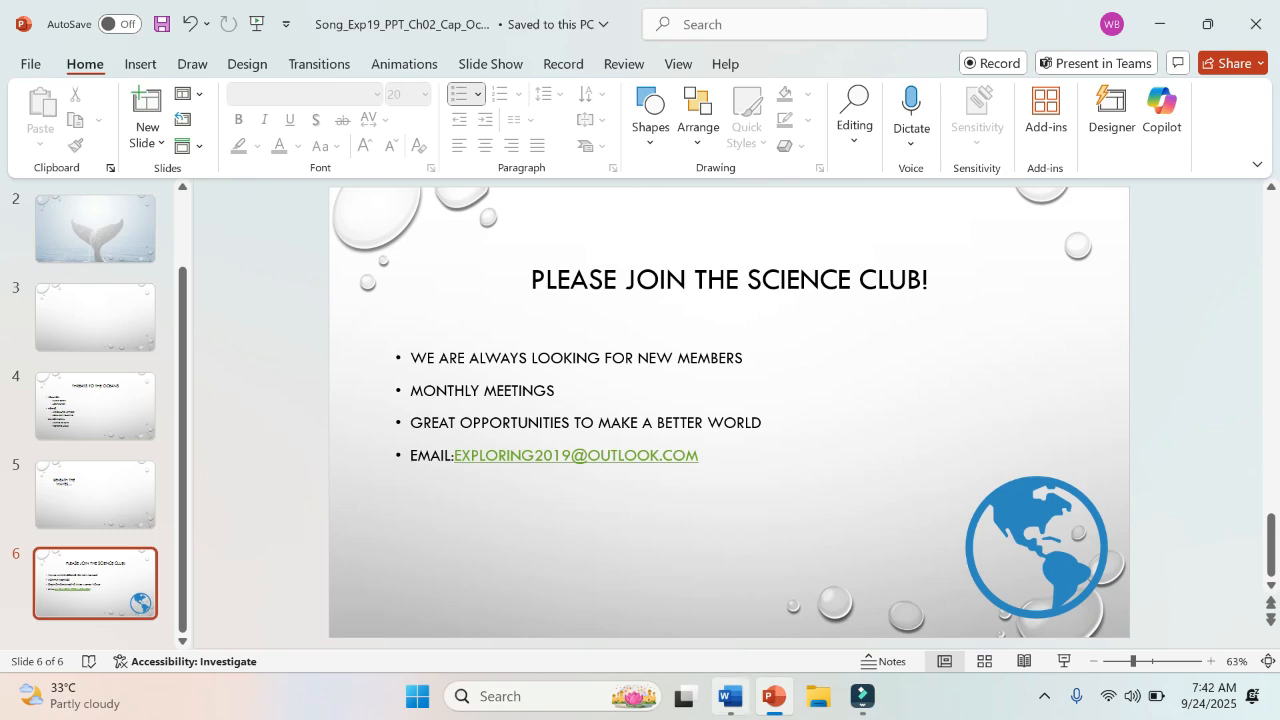
Step: Switch to the Word instructions and highlight the whole text of step 6 in yellow
{"action": "left_click", "coordinate": [731, 697]}
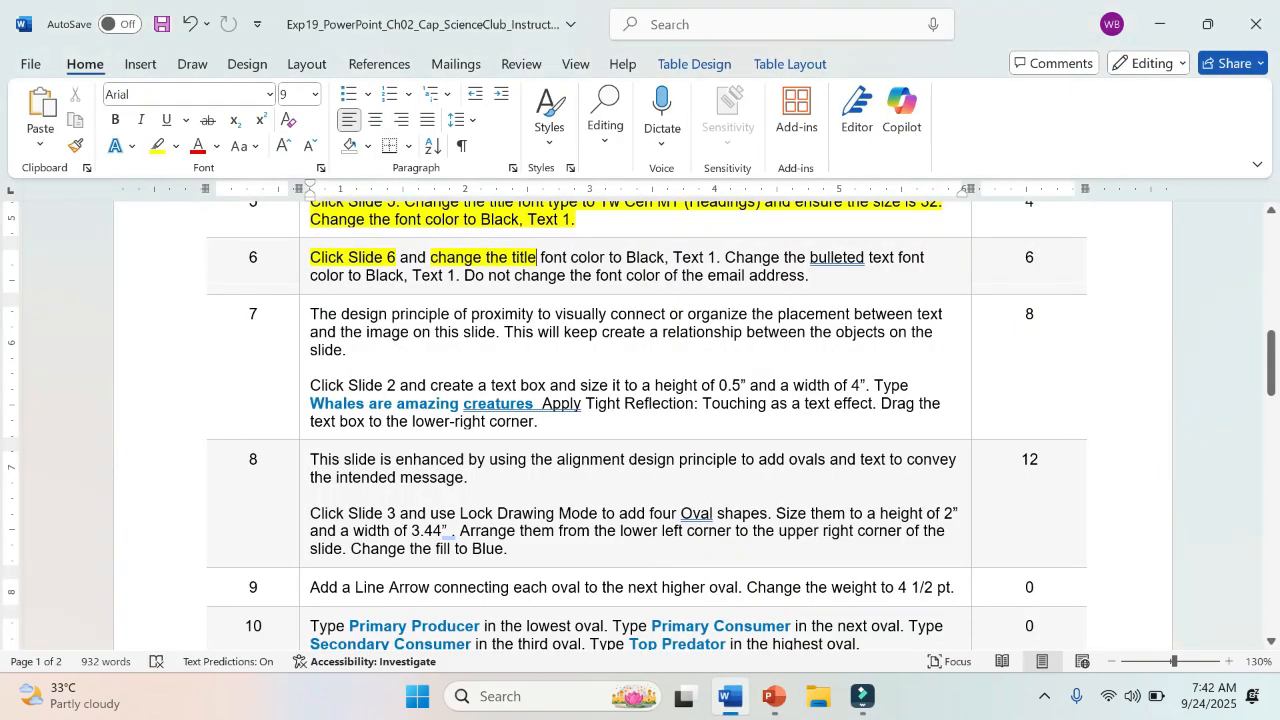
{"action": "left_click", "coordinate": [773, 697]}
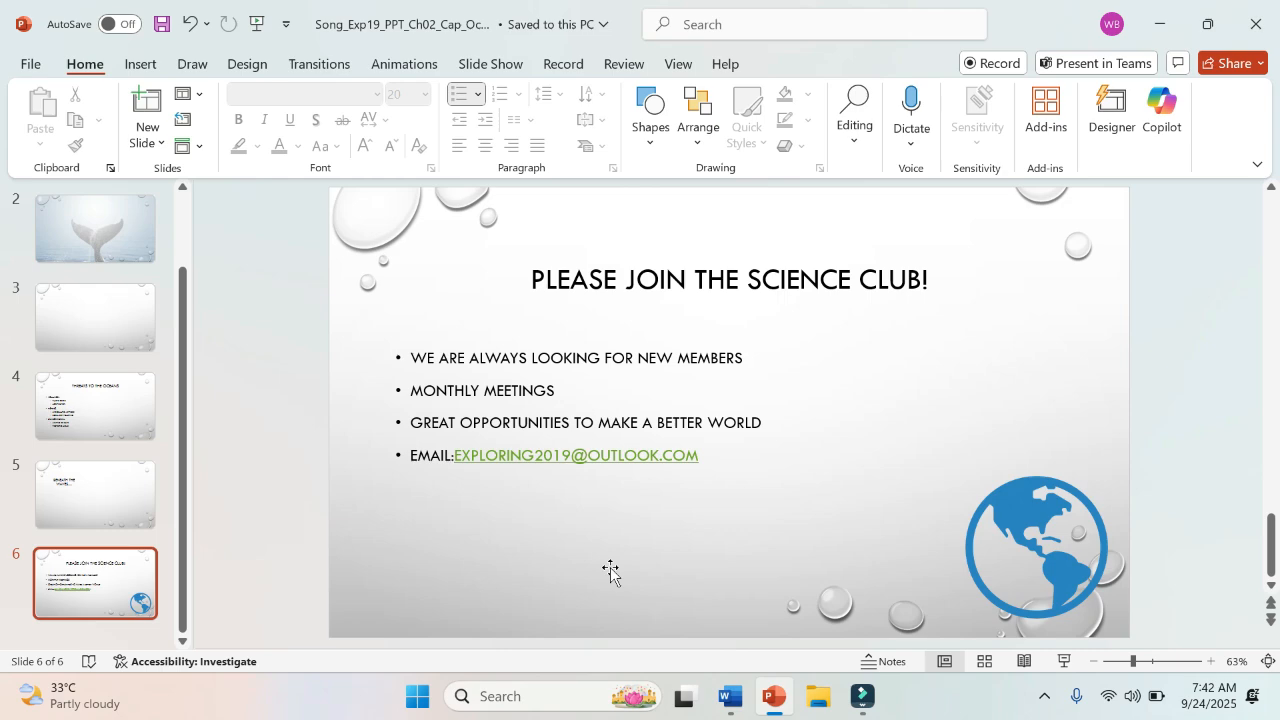
{"action": "left_click", "coordinate": [731, 699]}
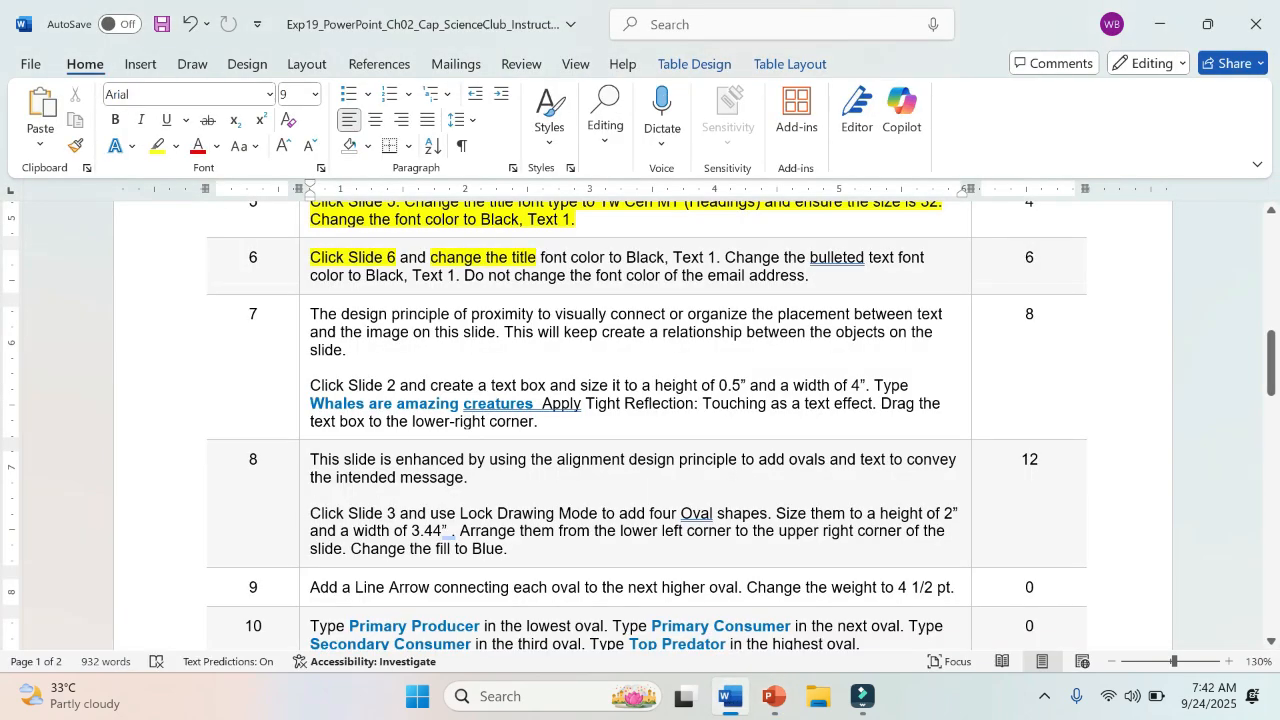
{"action": "left_click_drag", "start_coordinate": [312, 257], "coordinate": [810, 285]}
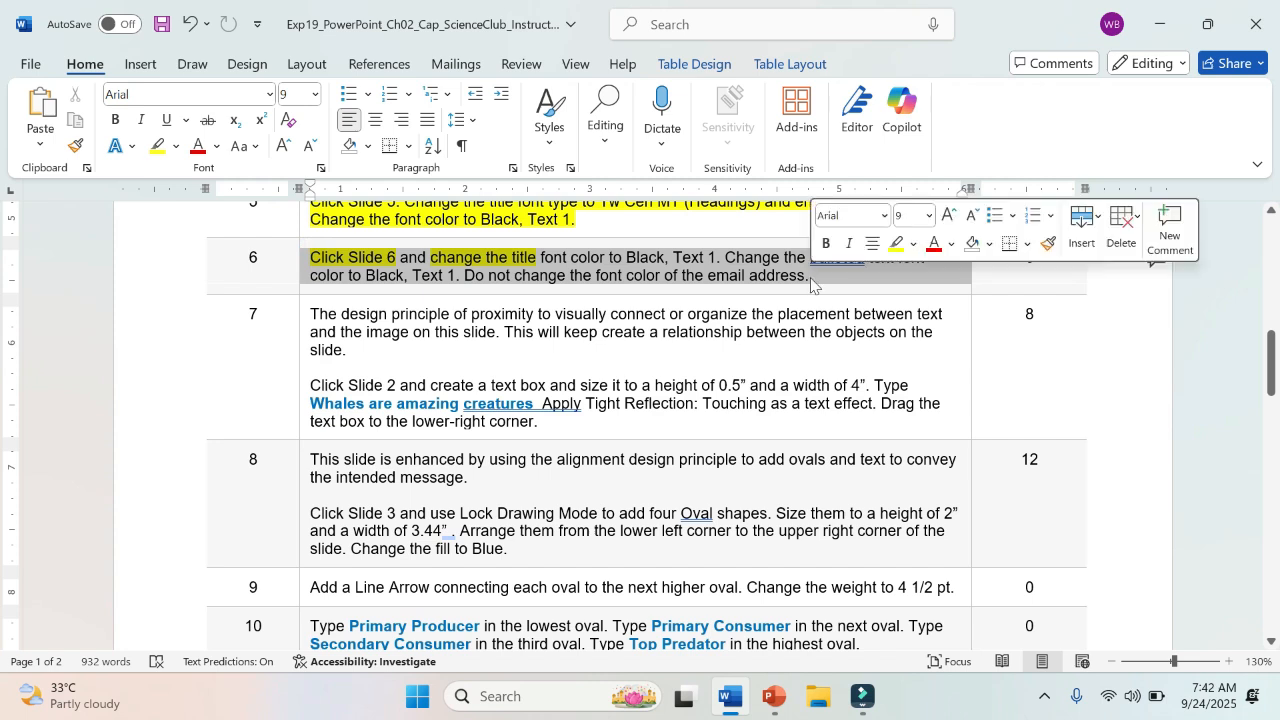
{"action": "left_click", "coordinate": [894, 251]}
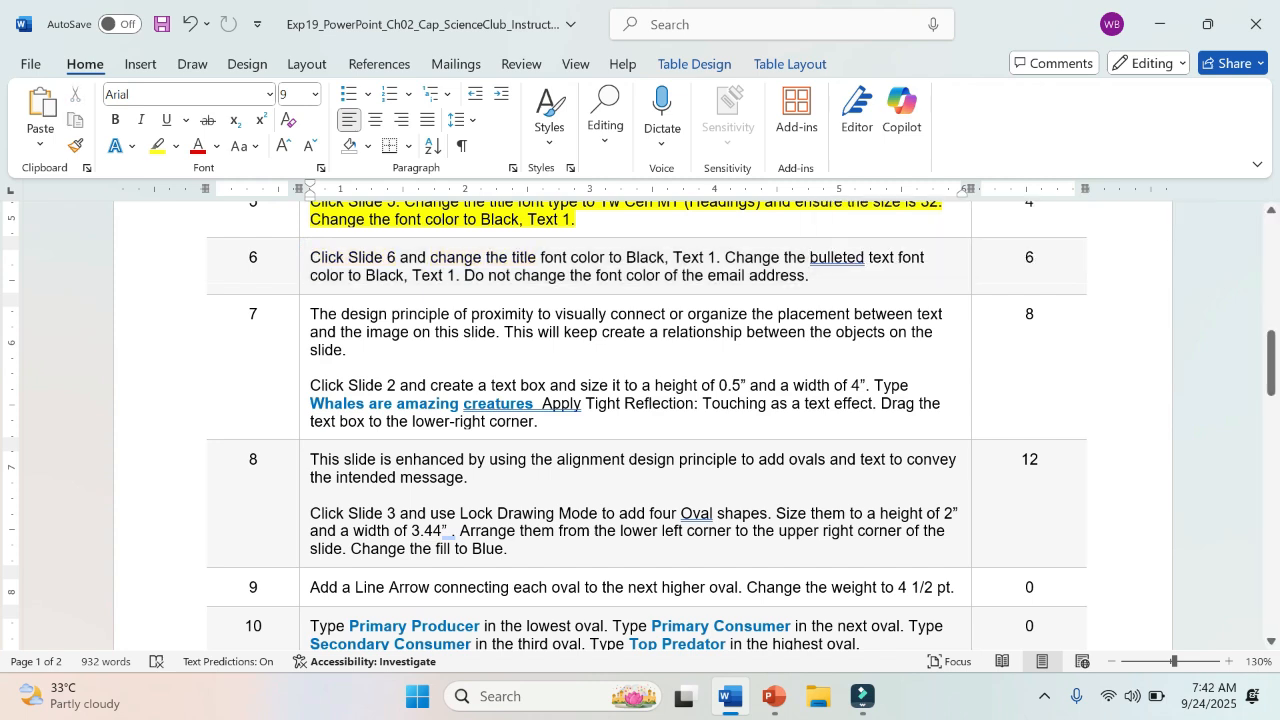
{"action": "triple_click", "coordinate": [312, 252]}
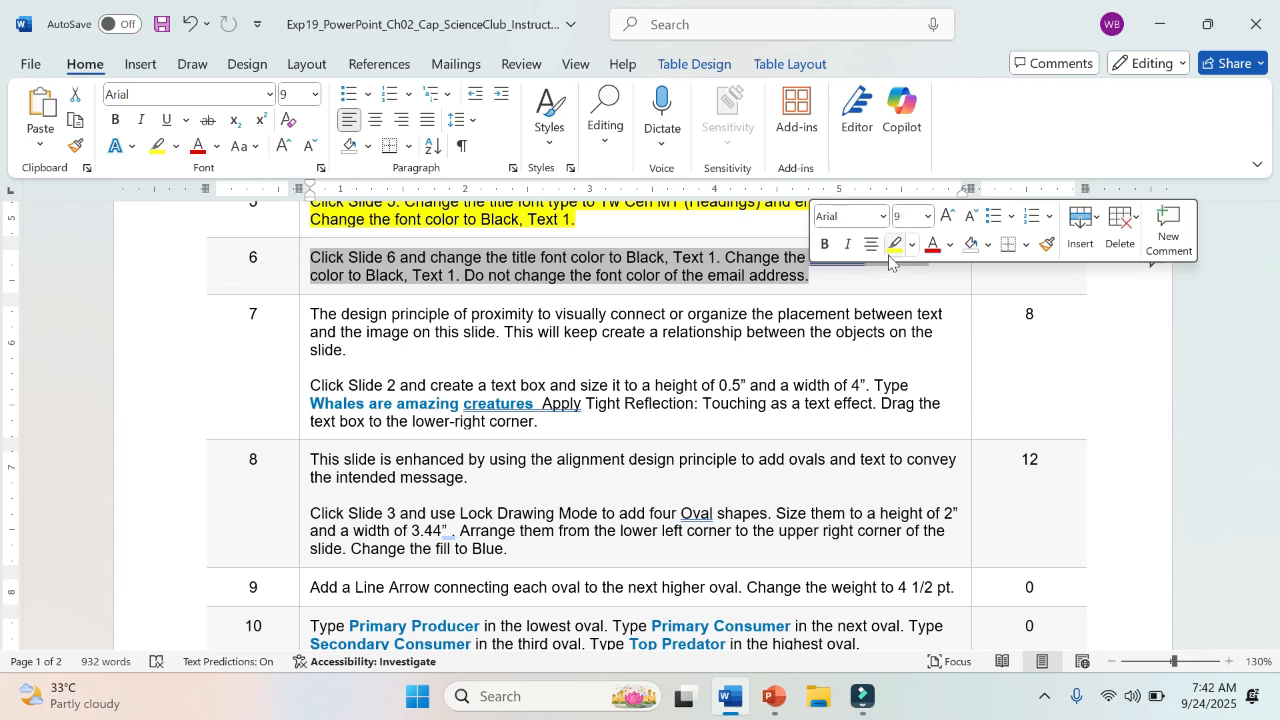
{"action": "left_click", "coordinate": [895, 244]}
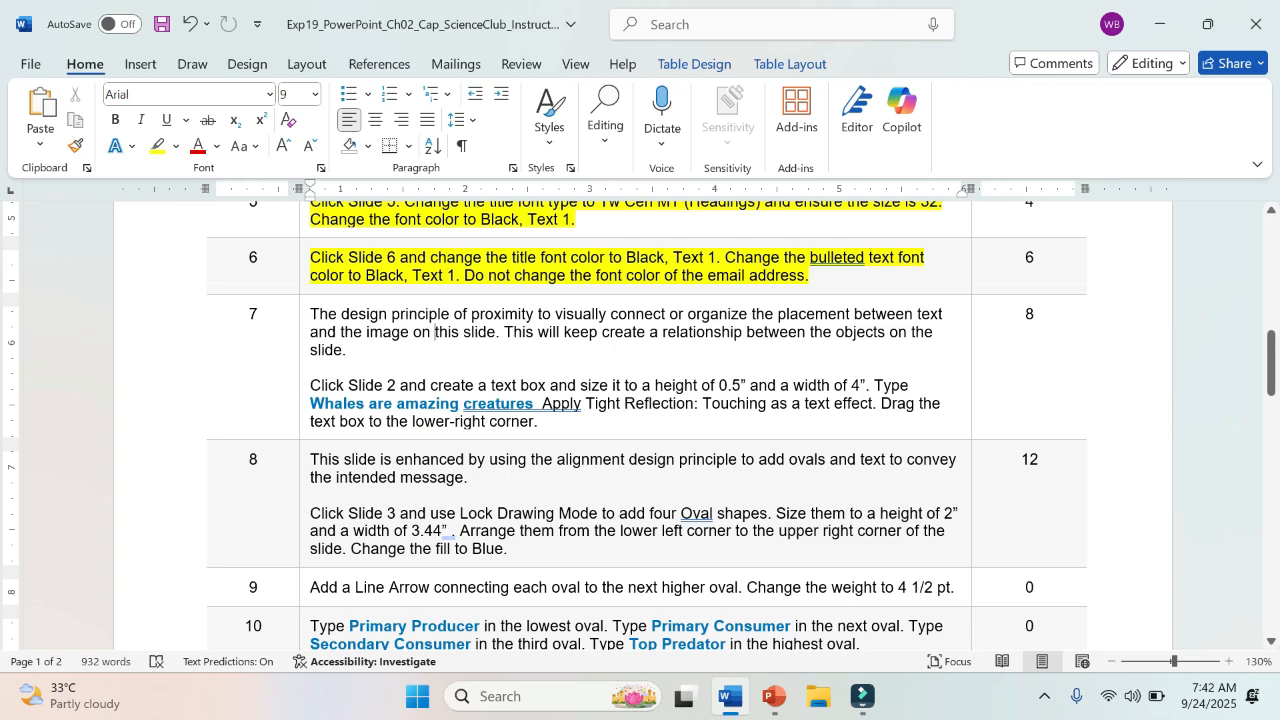
Step: Switch to PowerPoint and insert an empty text box on Slide 2 above the whale's tail
{"action": "left_click", "coordinate": [773, 697]}
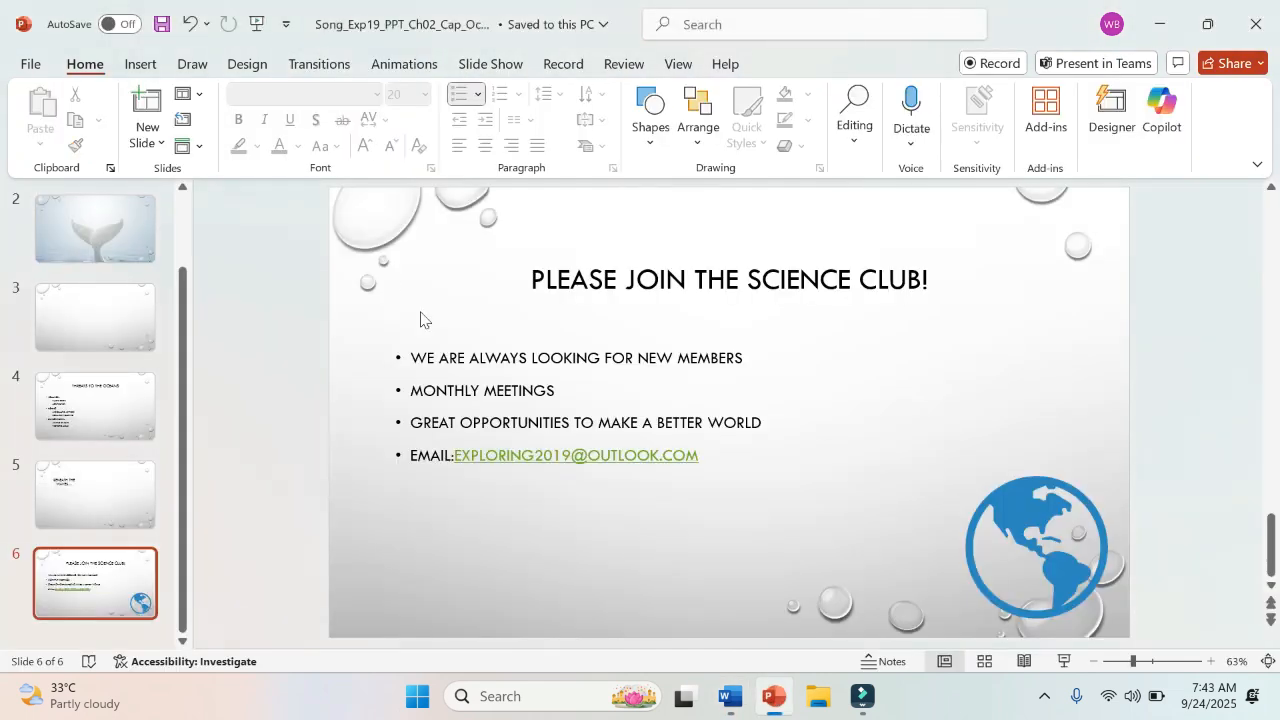
{"action": "left_click", "coordinate": [87, 232]}
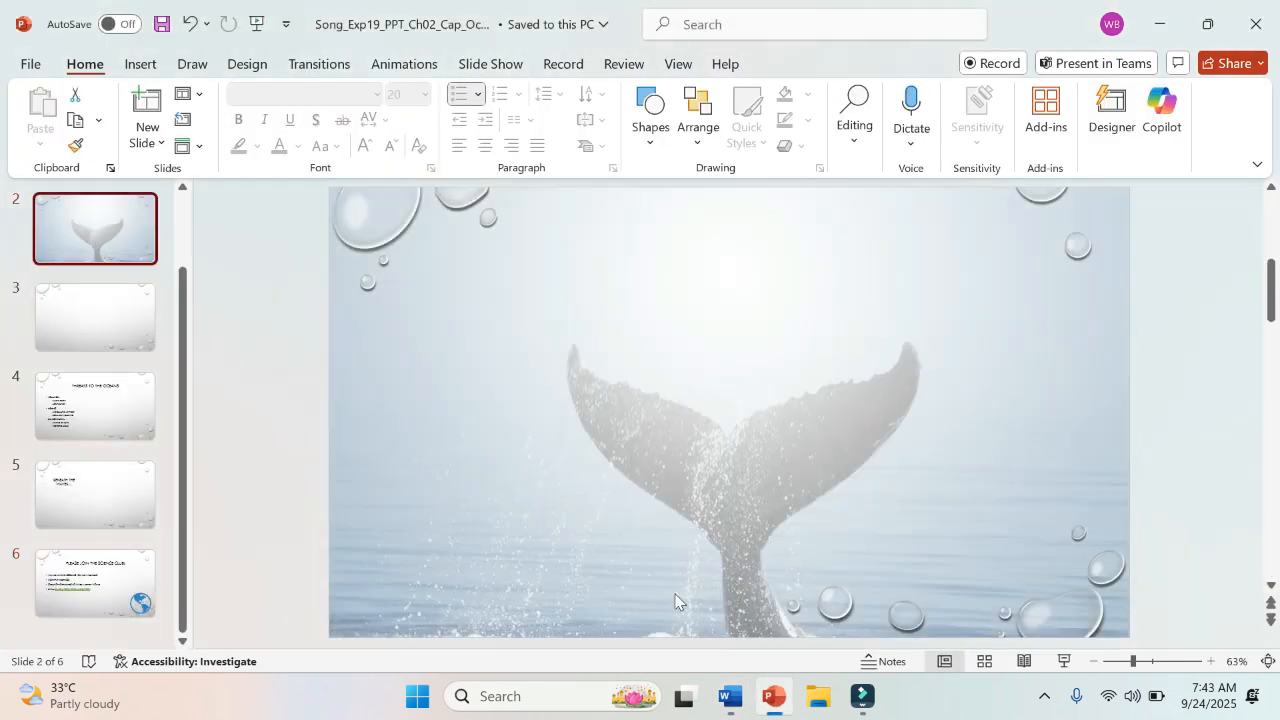
{"action": "left_click", "coordinate": [730, 697]}
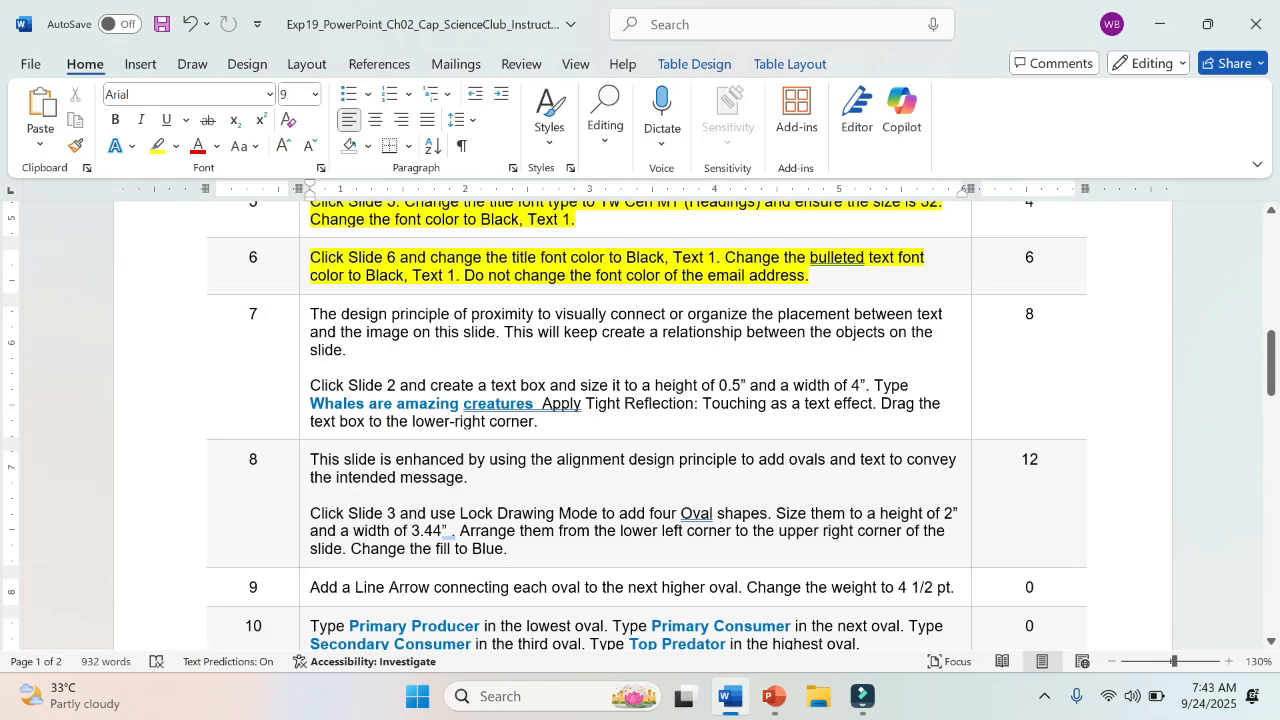
{"action": "left_click", "coordinate": [773, 697]}
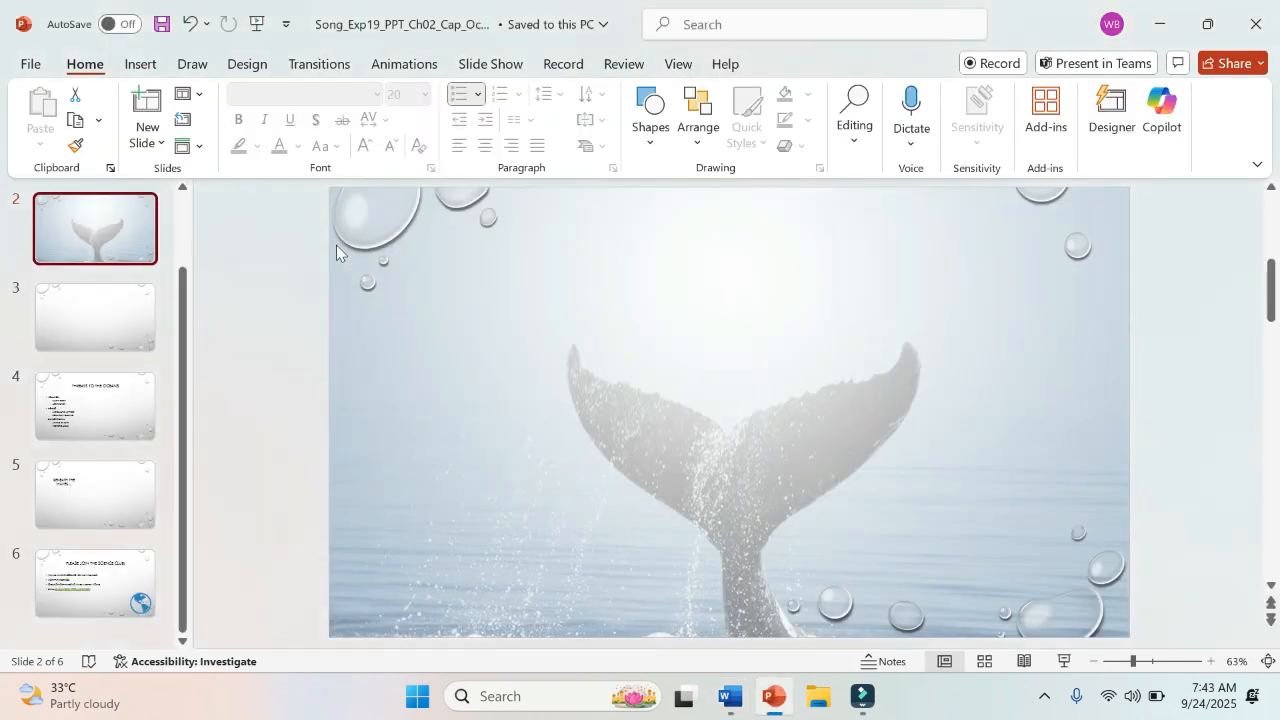
{"action": "left_click", "coordinate": [141, 63]}
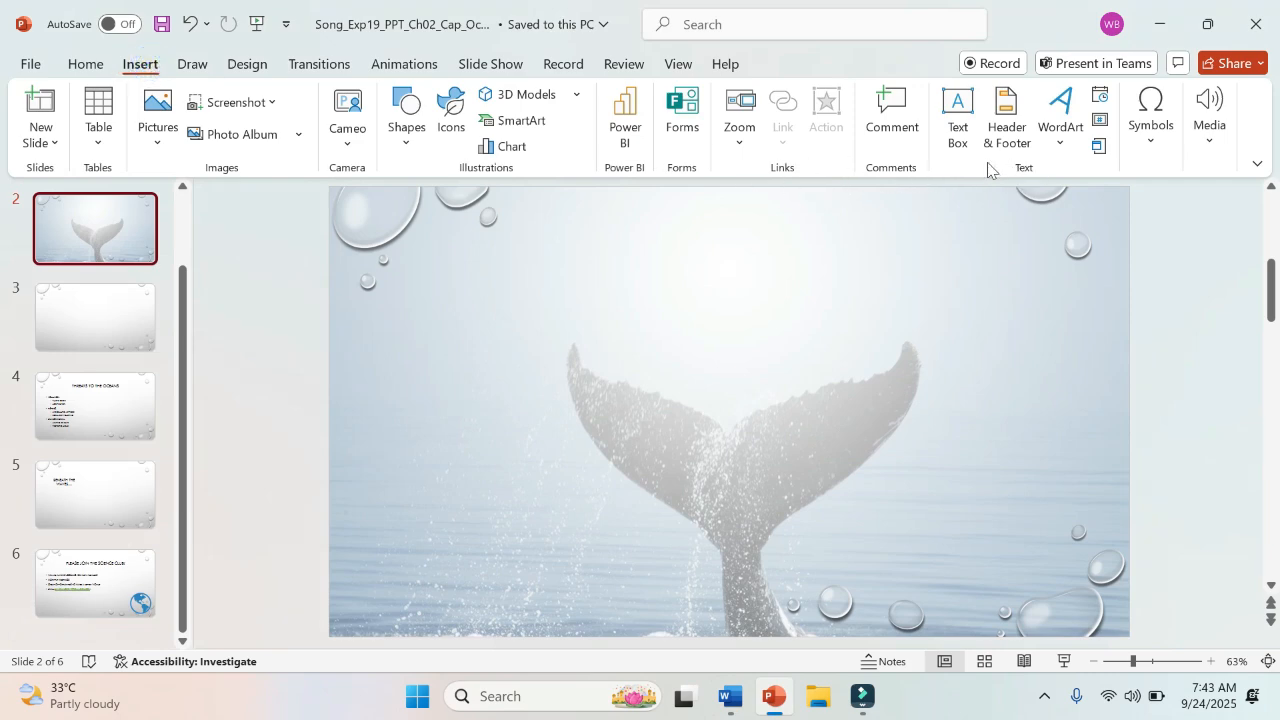
{"action": "left_click", "coordinate": [955, 122]}
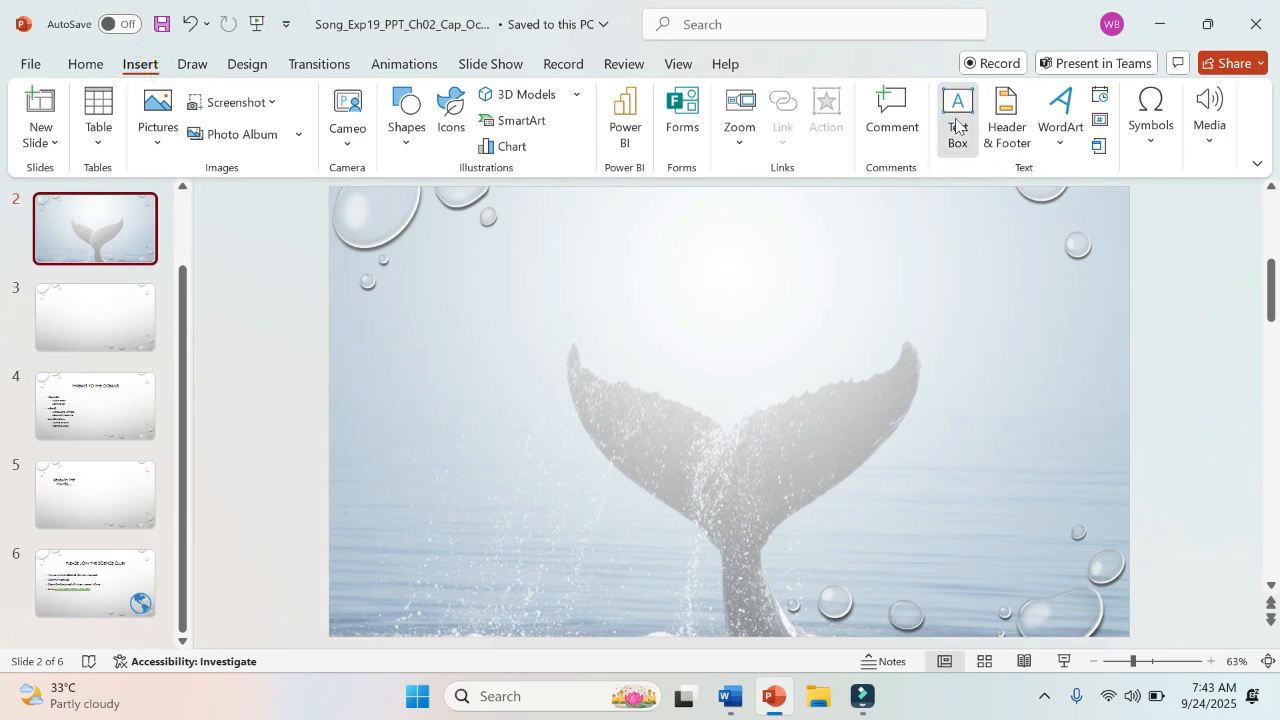
{"action": "left_click", "coordinate": [955, 122]}
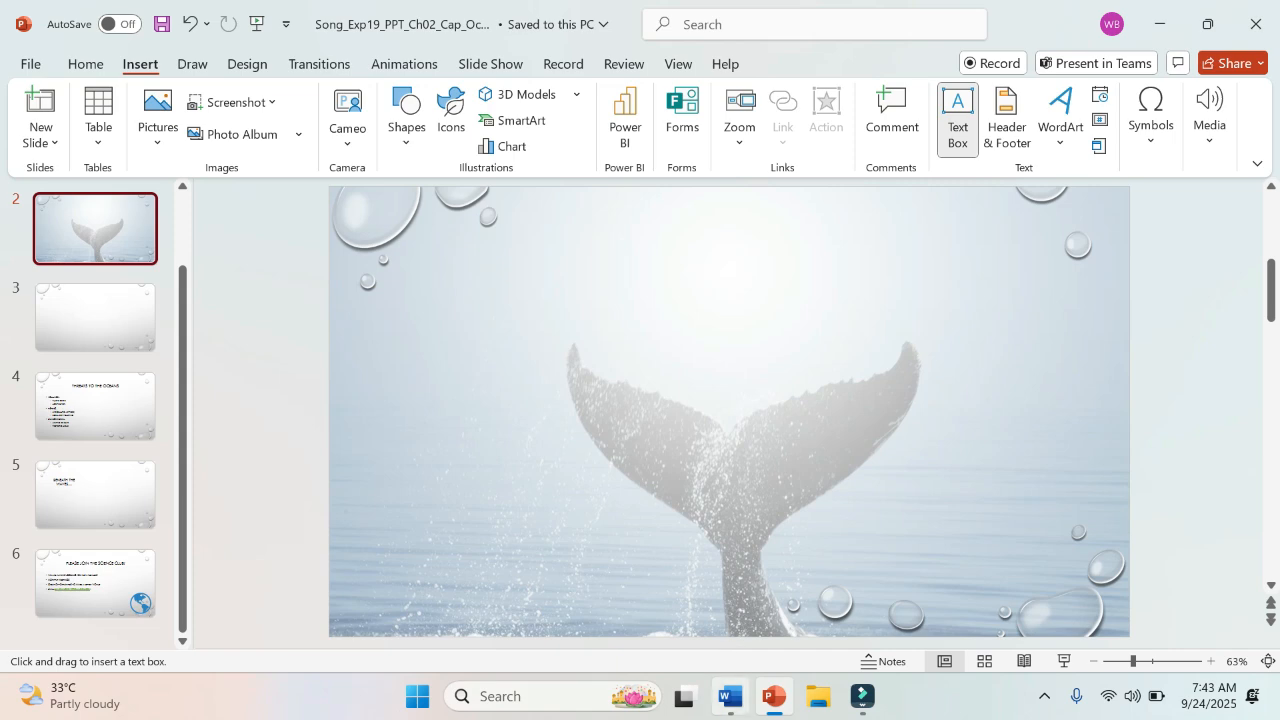
{"action": "left_click", "coordinate": [731, 697]}
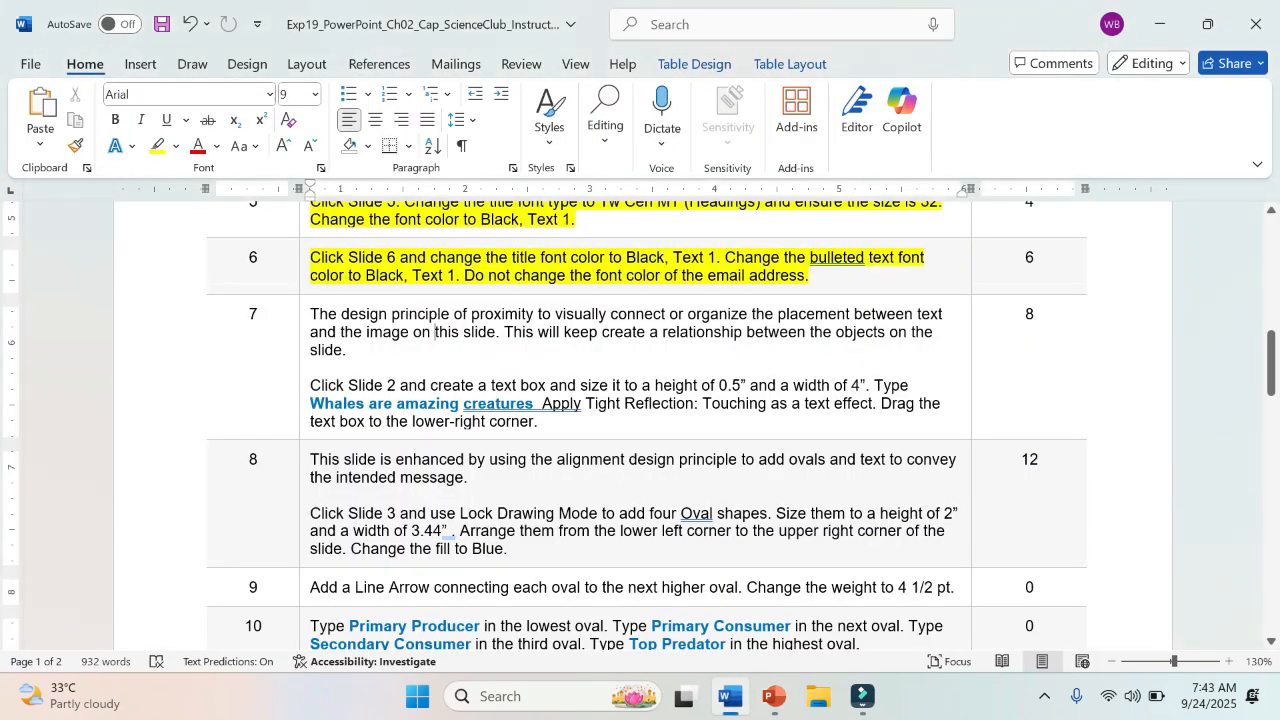
{"action": "right_click", "coordinate": [772, 706]}
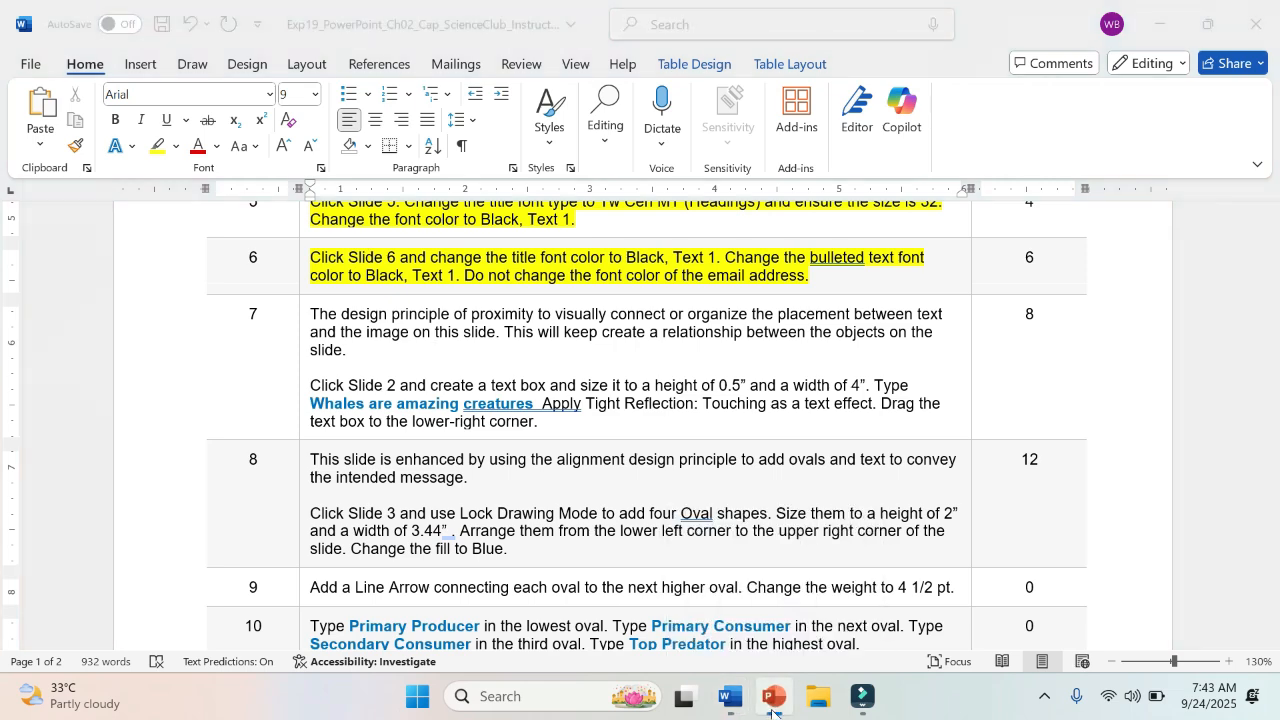
{"action": "left_click", "coordinate": [777, 447]}
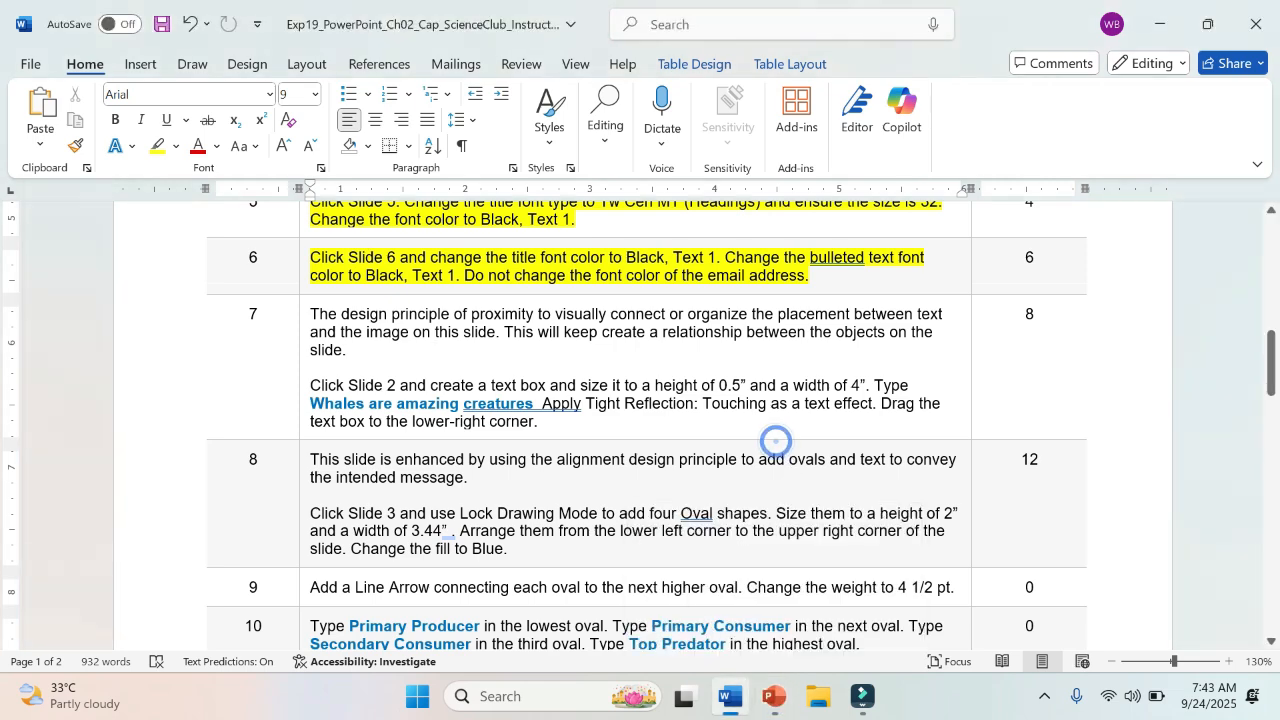
{"action": "left_click", "coordinate": [772, 697]}
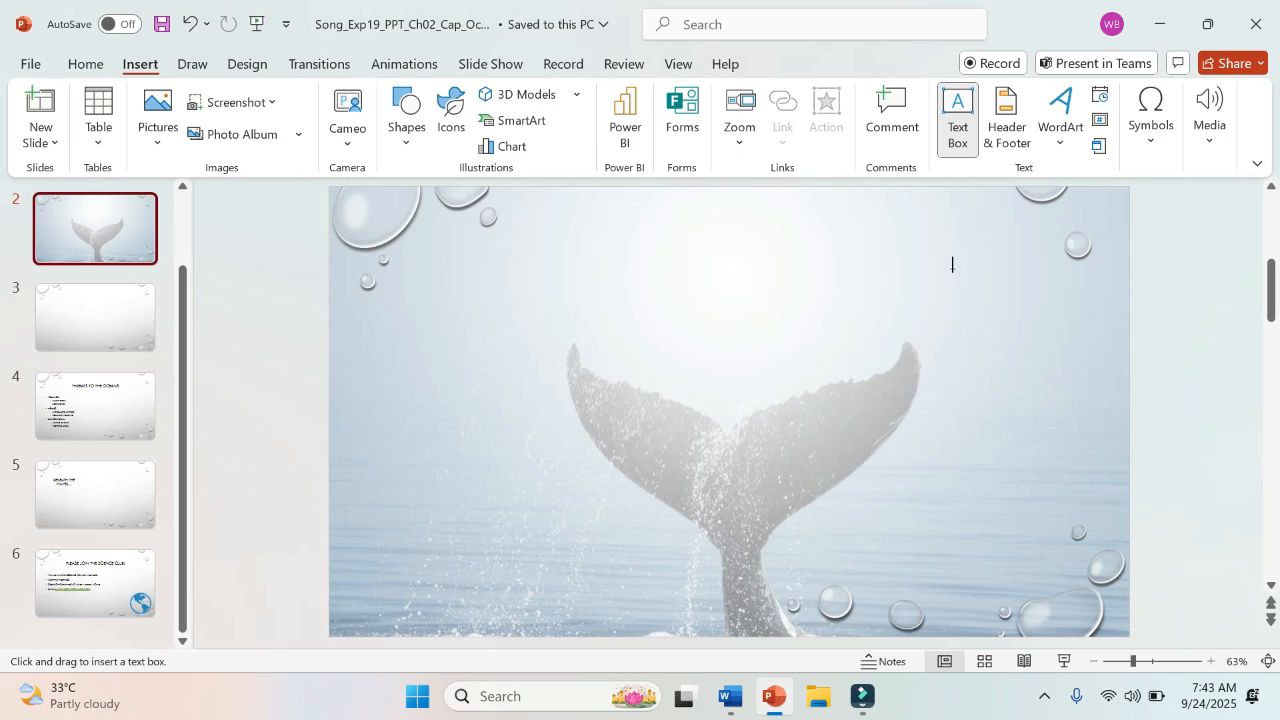
{"action": "left_click", "coordinate": [660, 252]}
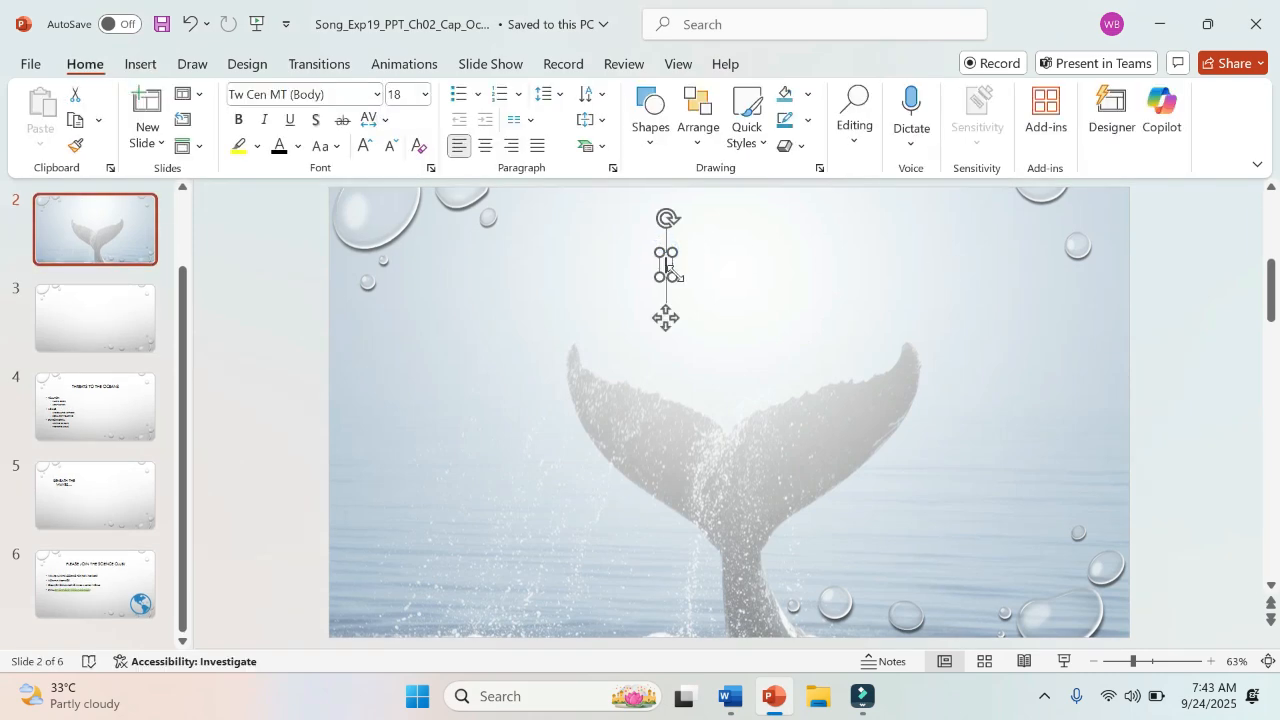
Step: Switch to Word and highlight the words "create a text box and" in step 7 in yellow
{"action": "left_click", "coordinate": [730, 698]}
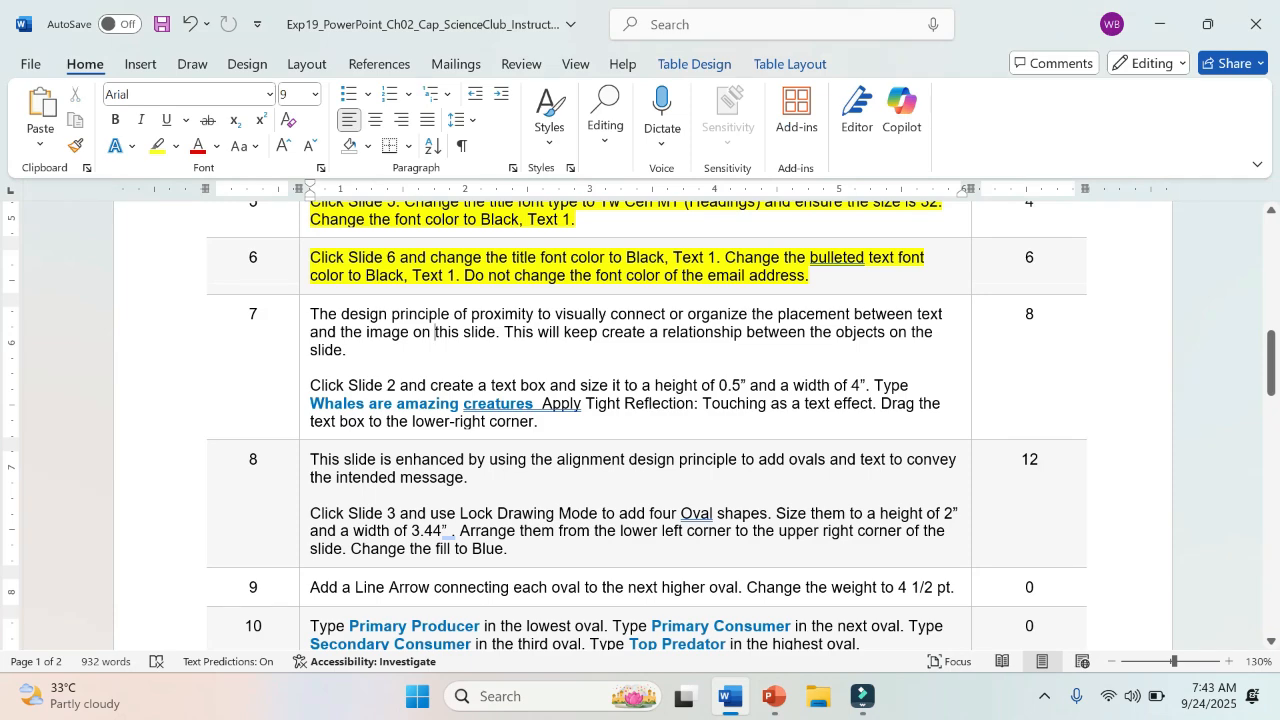
{"action": "left_click_drag", "start_coordinate": [578, 386], "coordinate": [431, 386]}
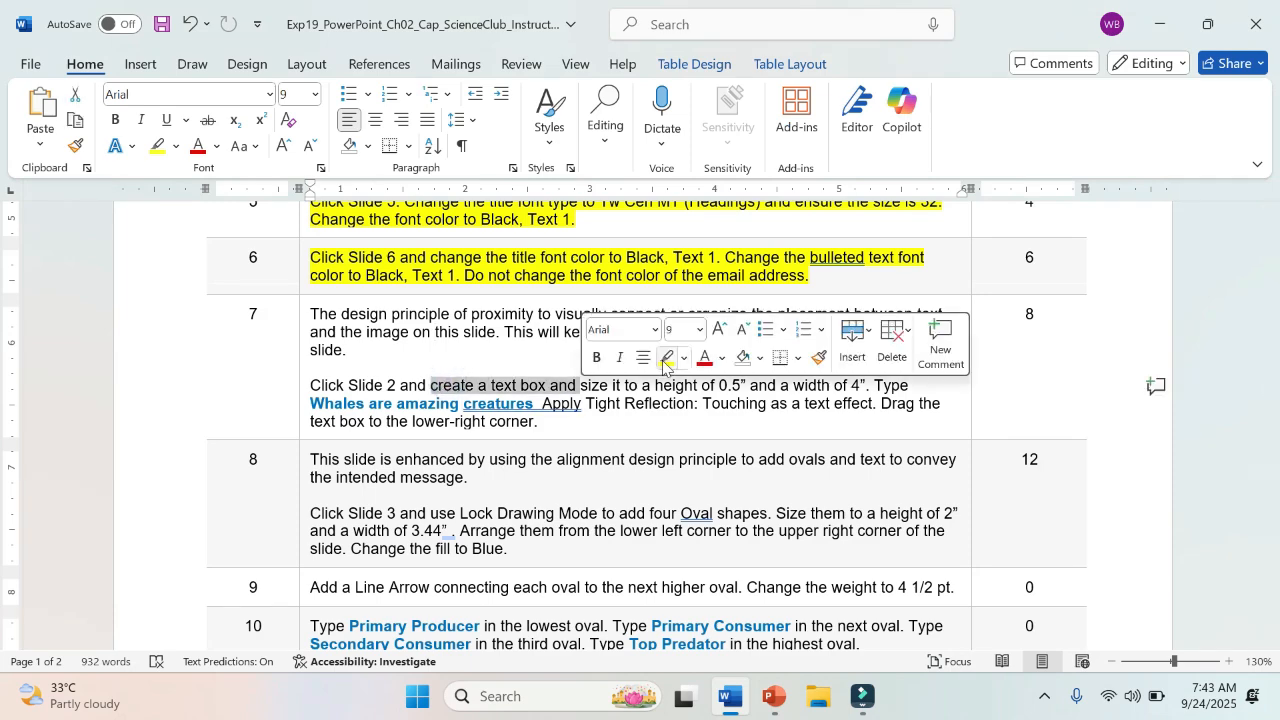
{"action": "left_click", "coordinate": [665, 359]}
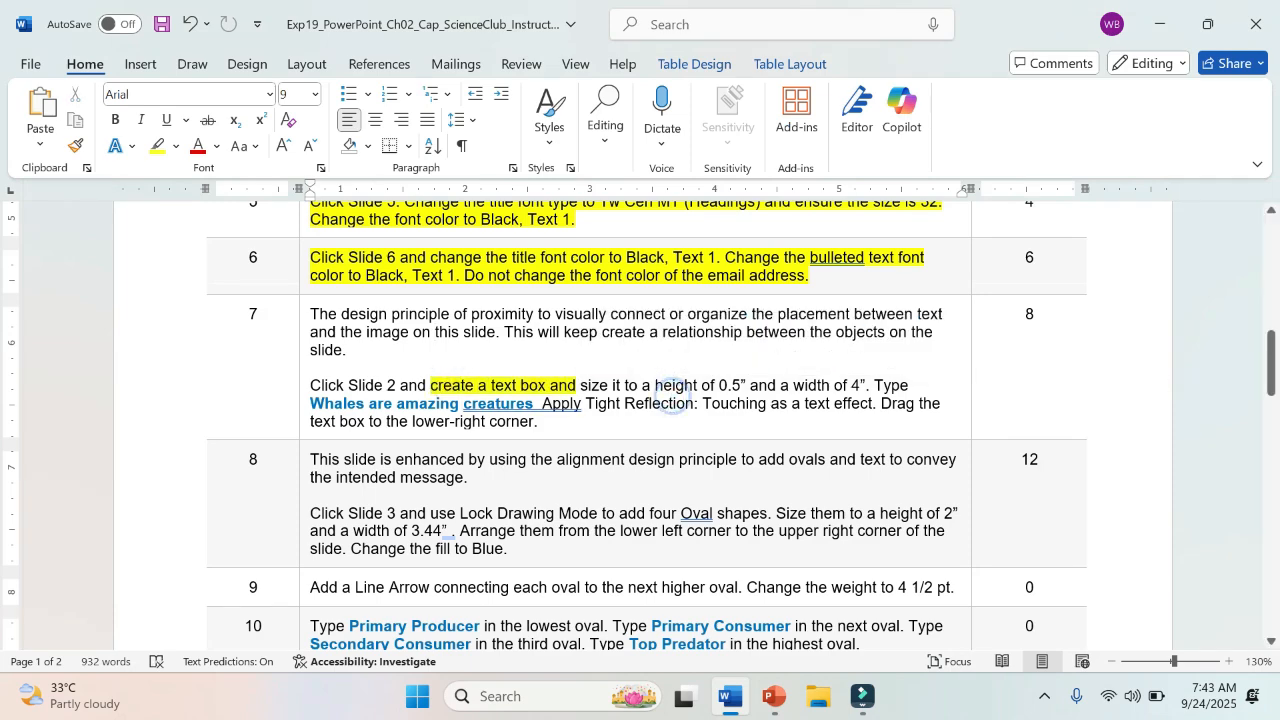
Step: Switch to PowerPoint and set the Slide 2 text box's height to 0.5" and its width to 4"
{"action": "left_click", "coordinate": [773, 698]}
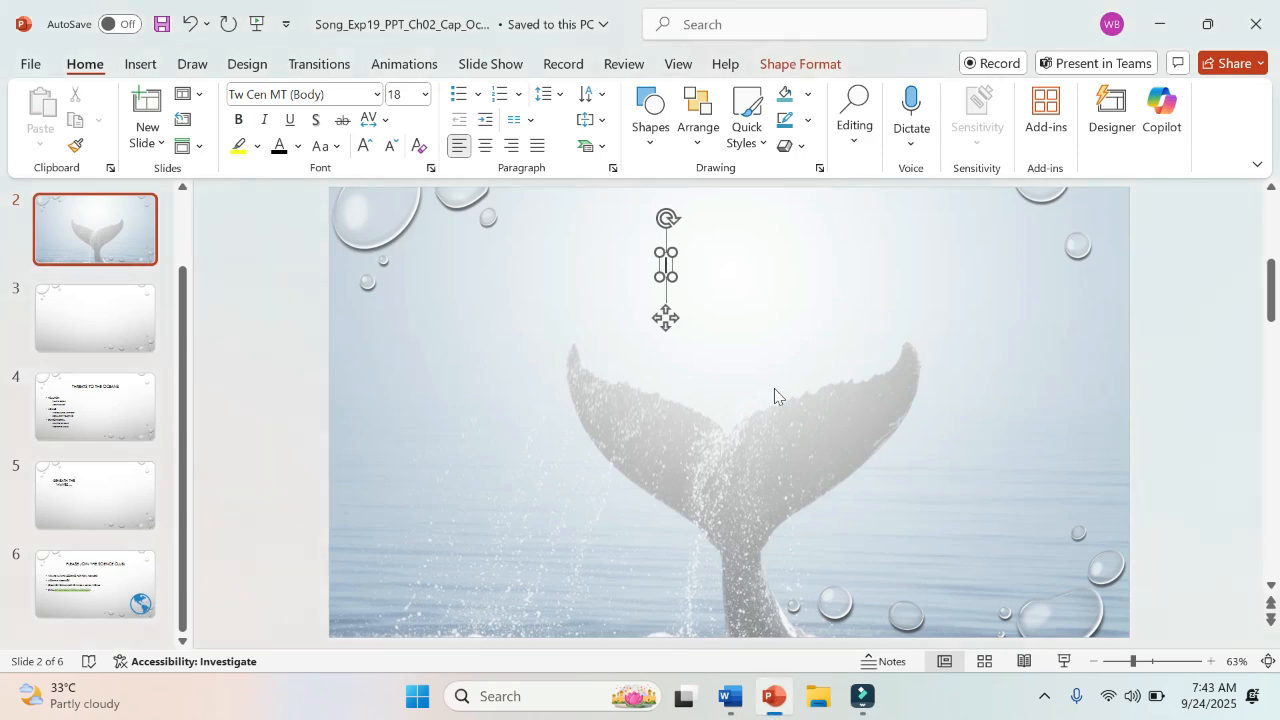
{"action": "left_click", "coordinate": [801, 66]}
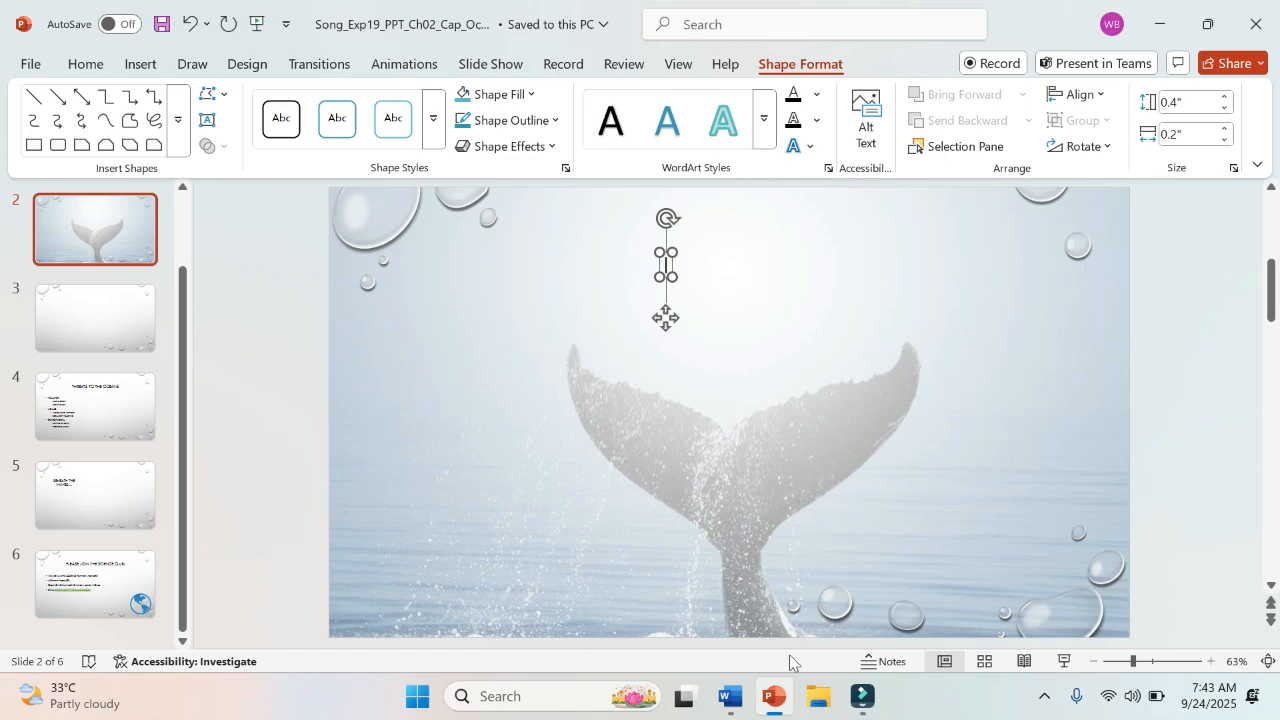
{"action": "left_click", "coordinate": [742, 712]}
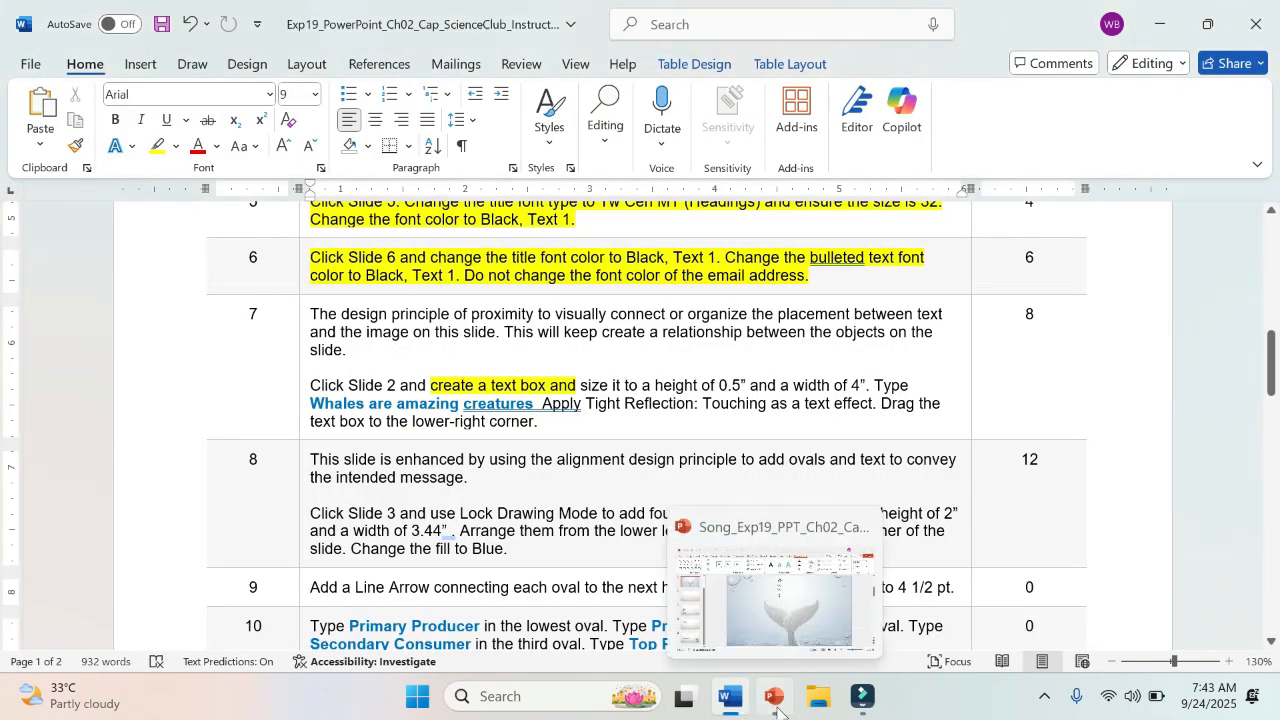
{"action": "left_click", "coordinate": [777, 709]}
{"action": "left_click", "coordinate": [1224, 96]}
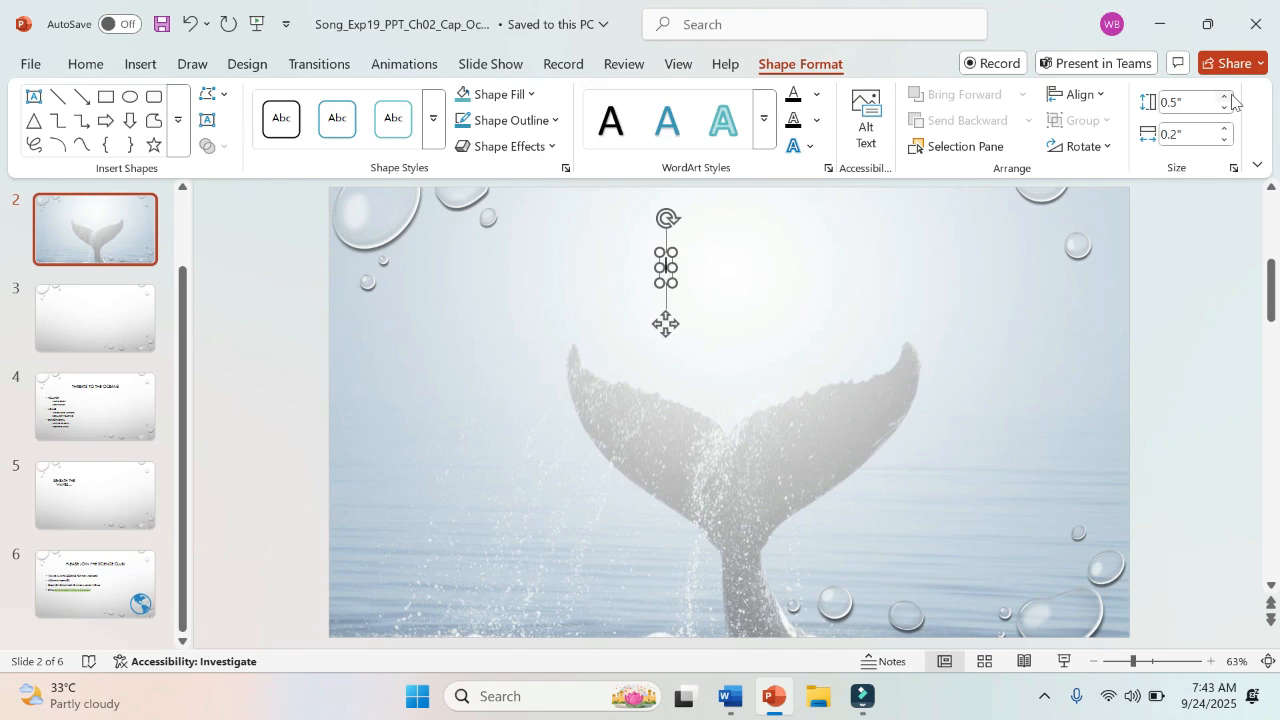
{"action": "left_click", "coordinate": [1223, 128]}
{"action": "left_click", "coordinate": [1223, 128]}
{"action": "left_click_drag", "start_coordinate": [1222, 128], "coordinate": [1222, 130]}
{"action": "left_click", "coordinate": [1222, 141]}
{"action": "left_click", "coordinate": [1222, 143]}
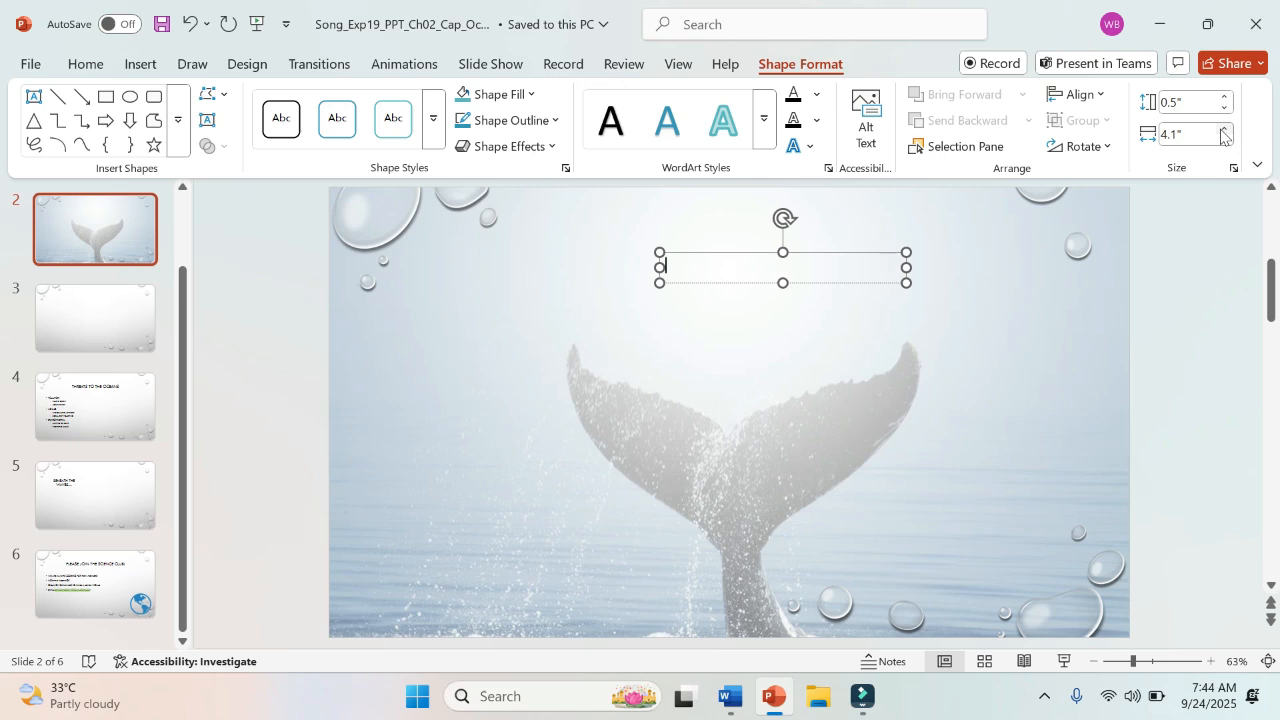
{"action": "left_click", "coordinate": [1166, 135]}
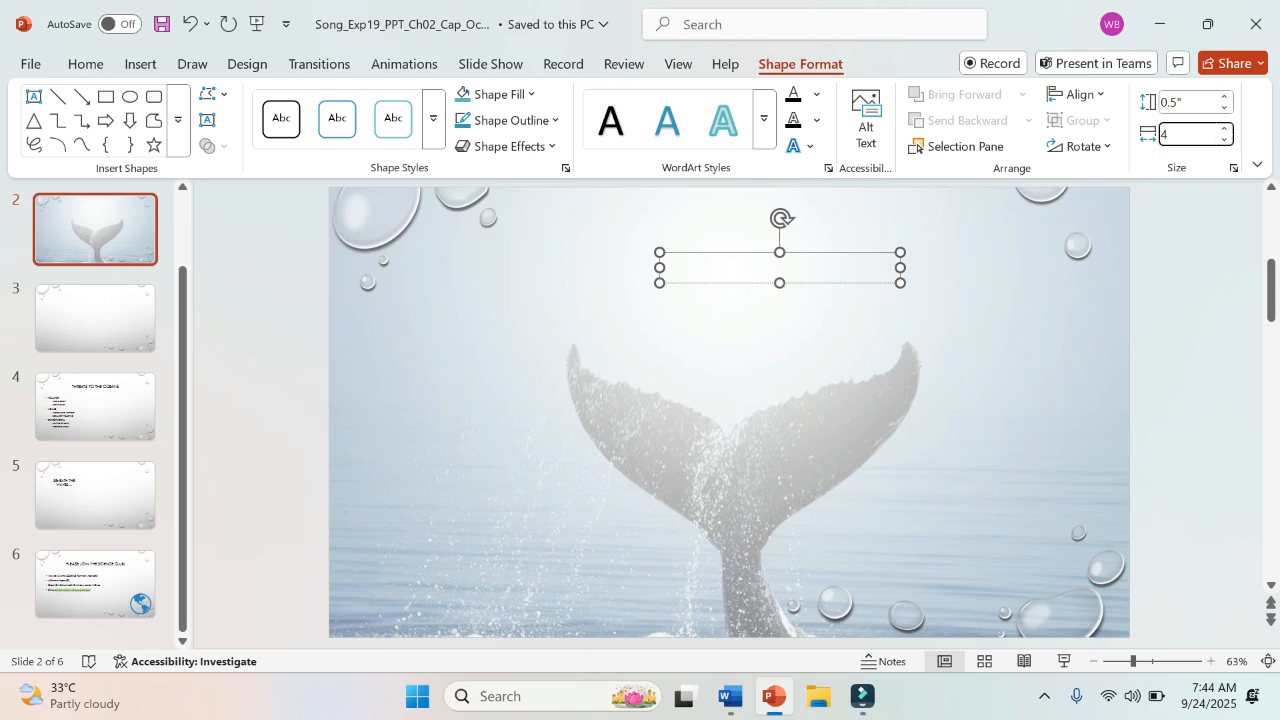
{"action": "key", "text": "Return"}
Step: Check the wording in the Word instructions and enter "Whales are the amazing creatures" in the text box on Slide 2 in PowerPoint
{"action": "left_click", "coordinate": [731, 698]}
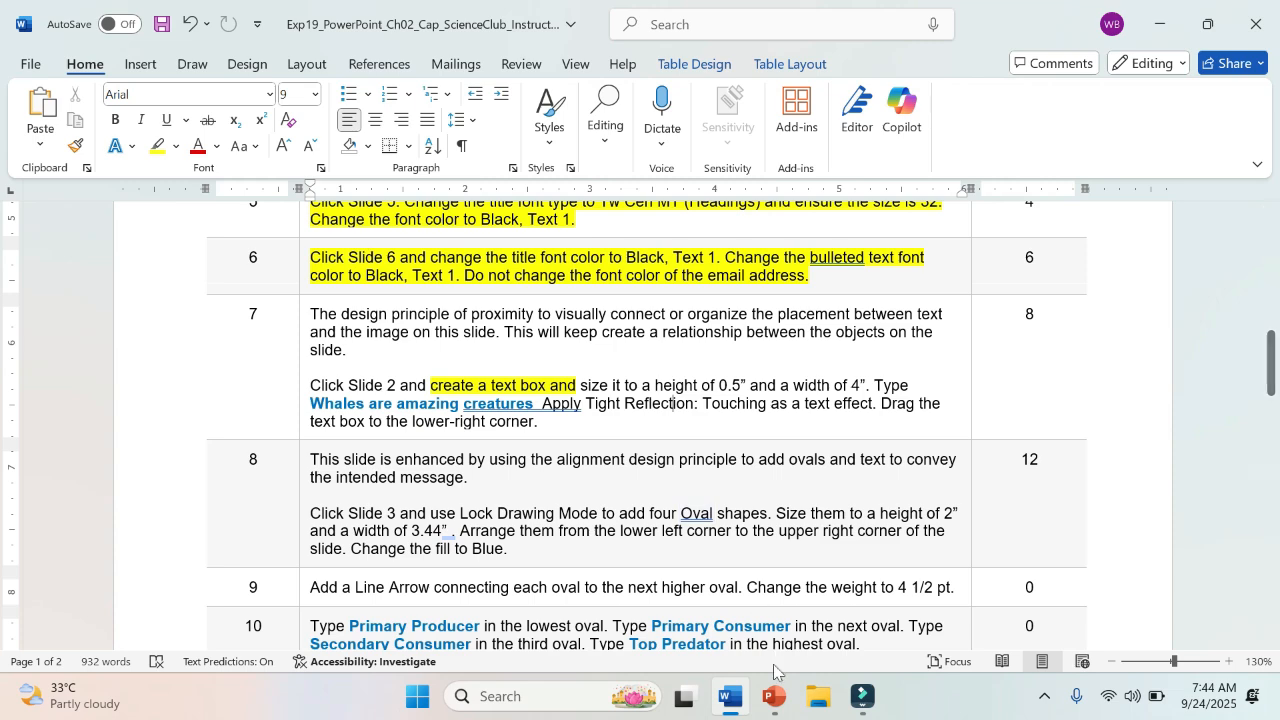
{"action": "left_click", "coordinate": [769, 705]}
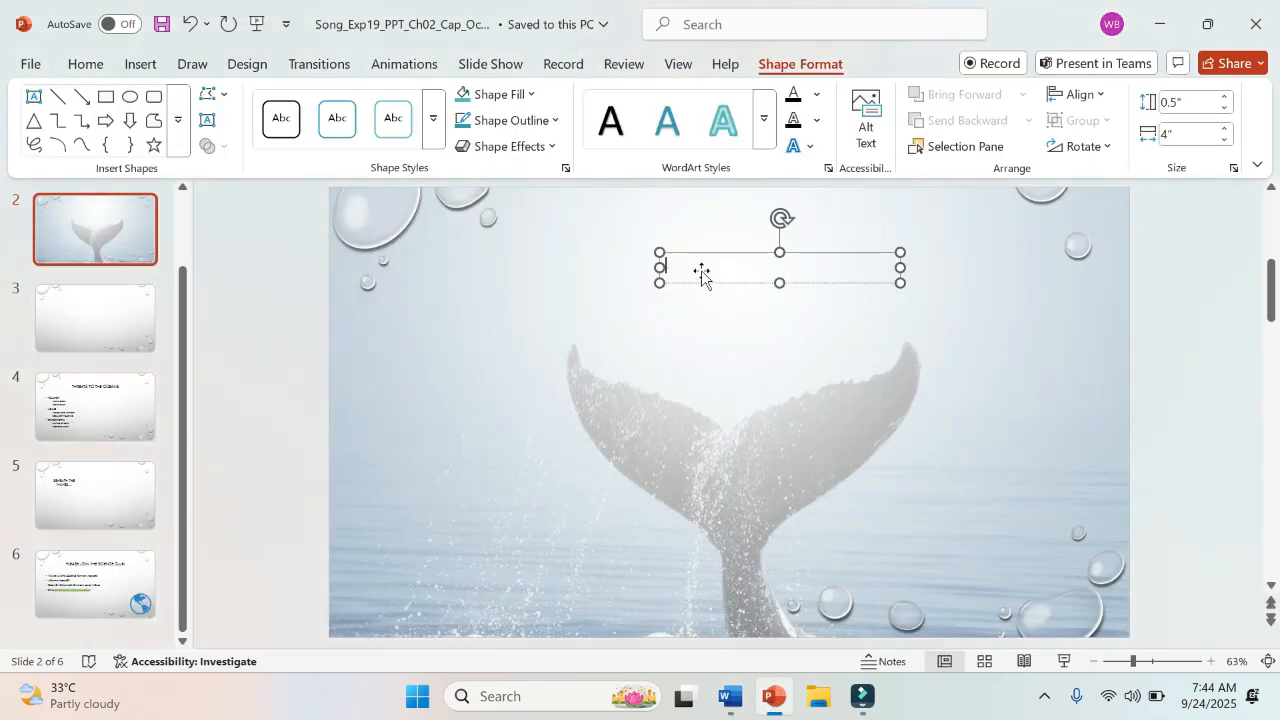
{"action": "type", "text": "Whale"}
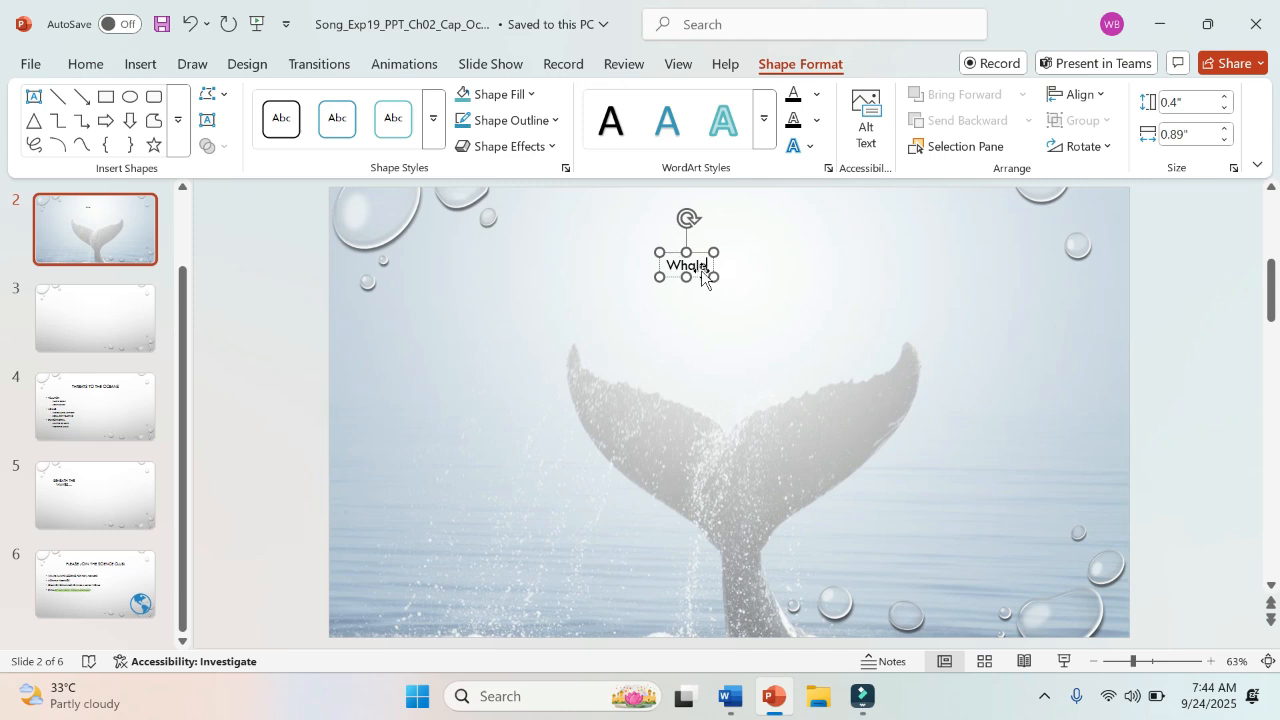
{"action": "type", "text": "s are "}
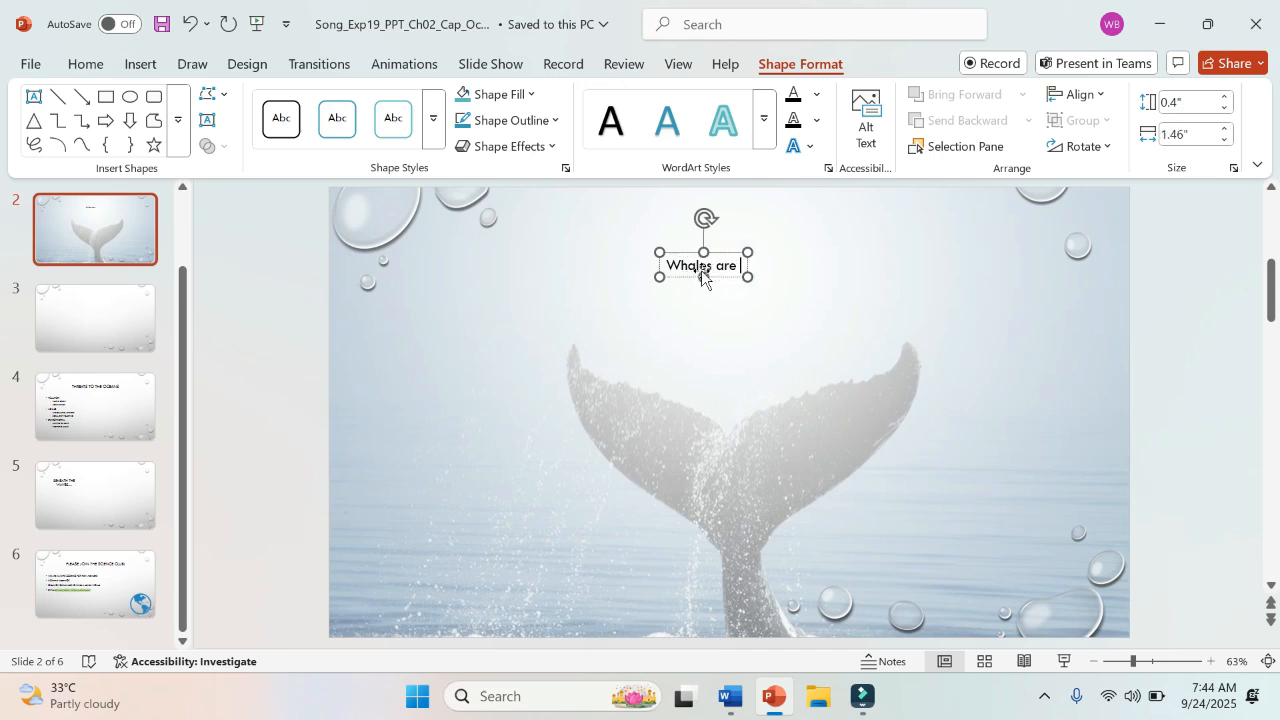
{"action": "type", "text": "the amazin"}
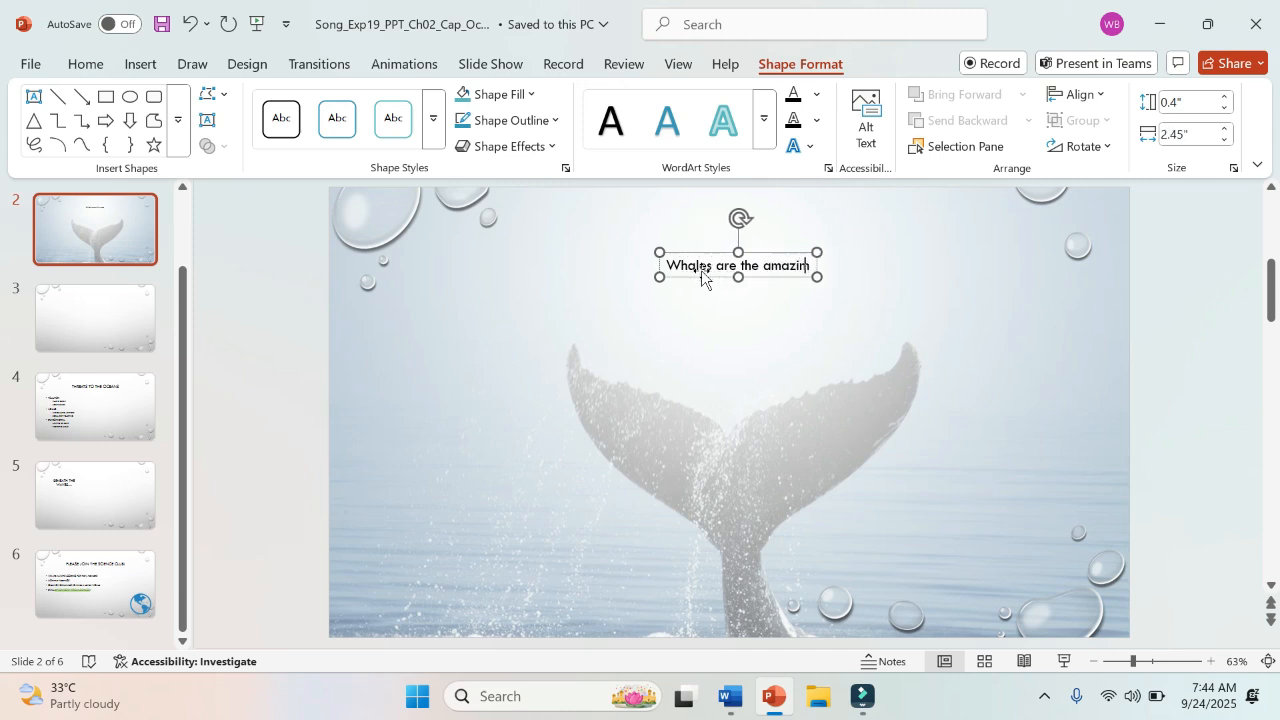
{"action": "key", "text": "BackSpace"}
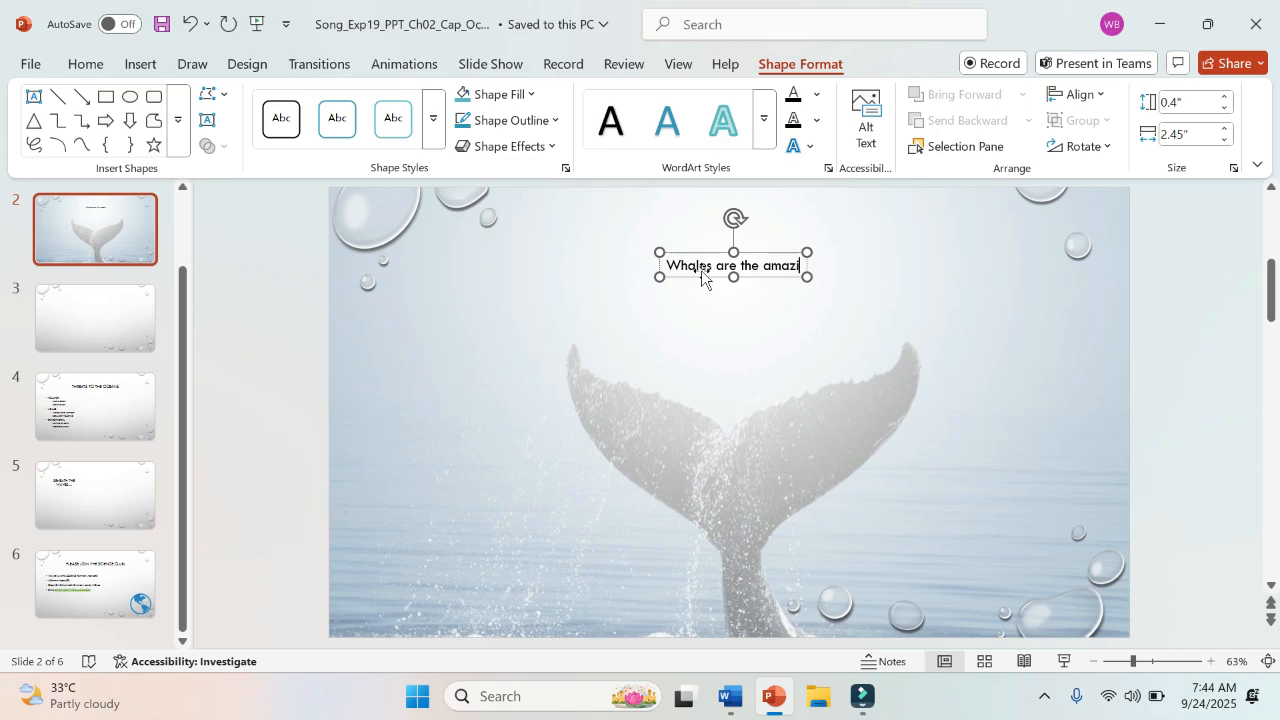
{"action": "type", "text": "ng cr"}
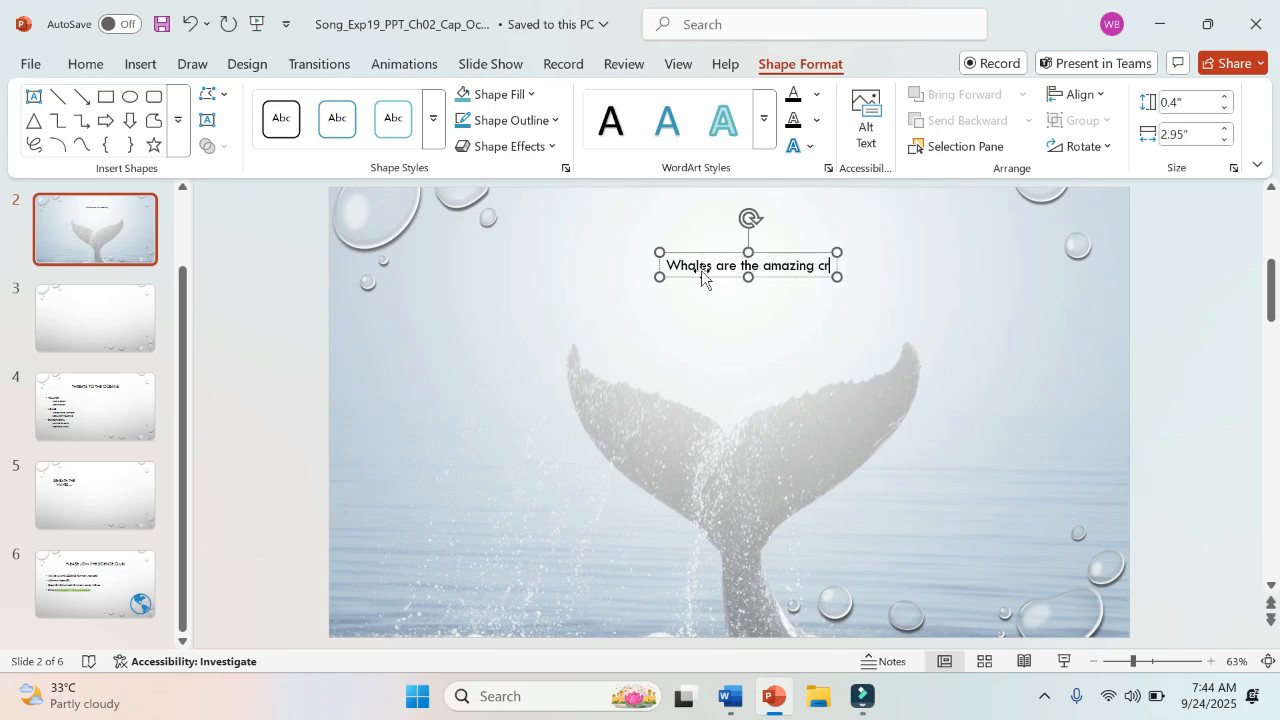
{"action": "type", "text": "eatures"}
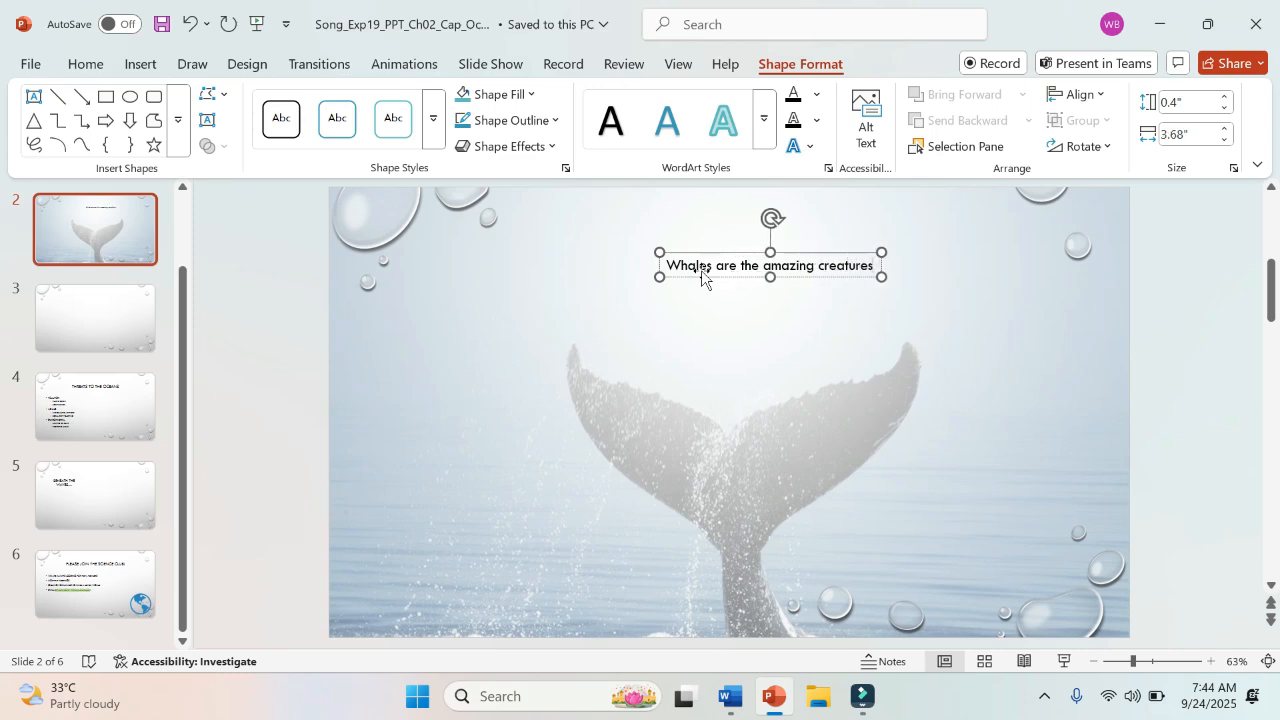
{"action": "left_click", "coordinate": [810, 358]}
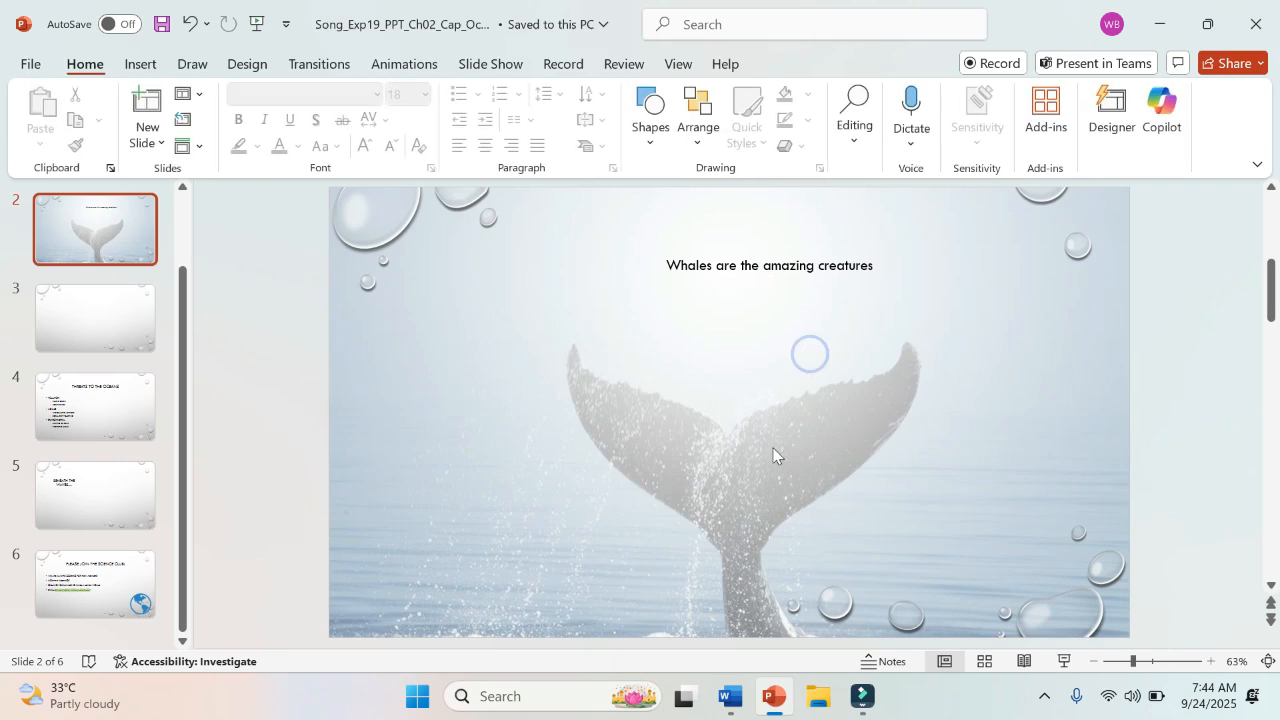
Step: Check step 7 in Word, return to PowerPoint and select the "Whales are the amazing creatures" text box on Slide 2
{"action": "left_click", "coordinate": [729, 700]}
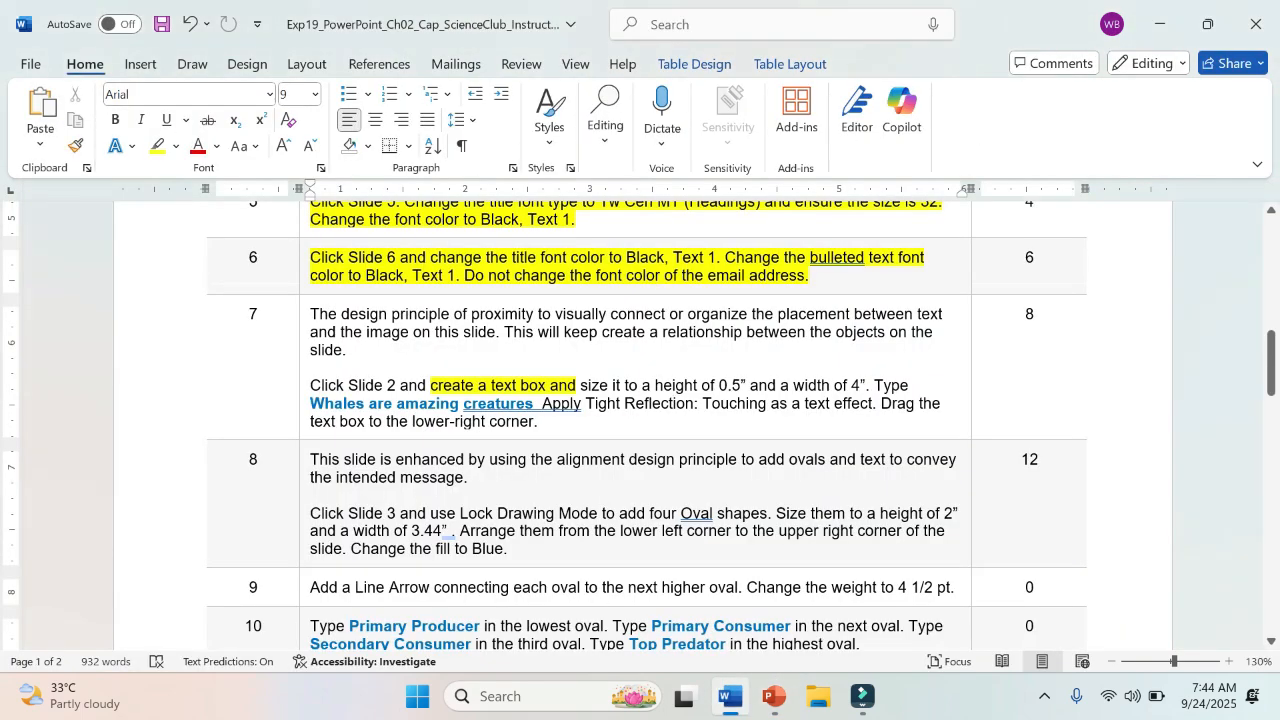
{"action": "left_click", "coordinate": [773, 697]}
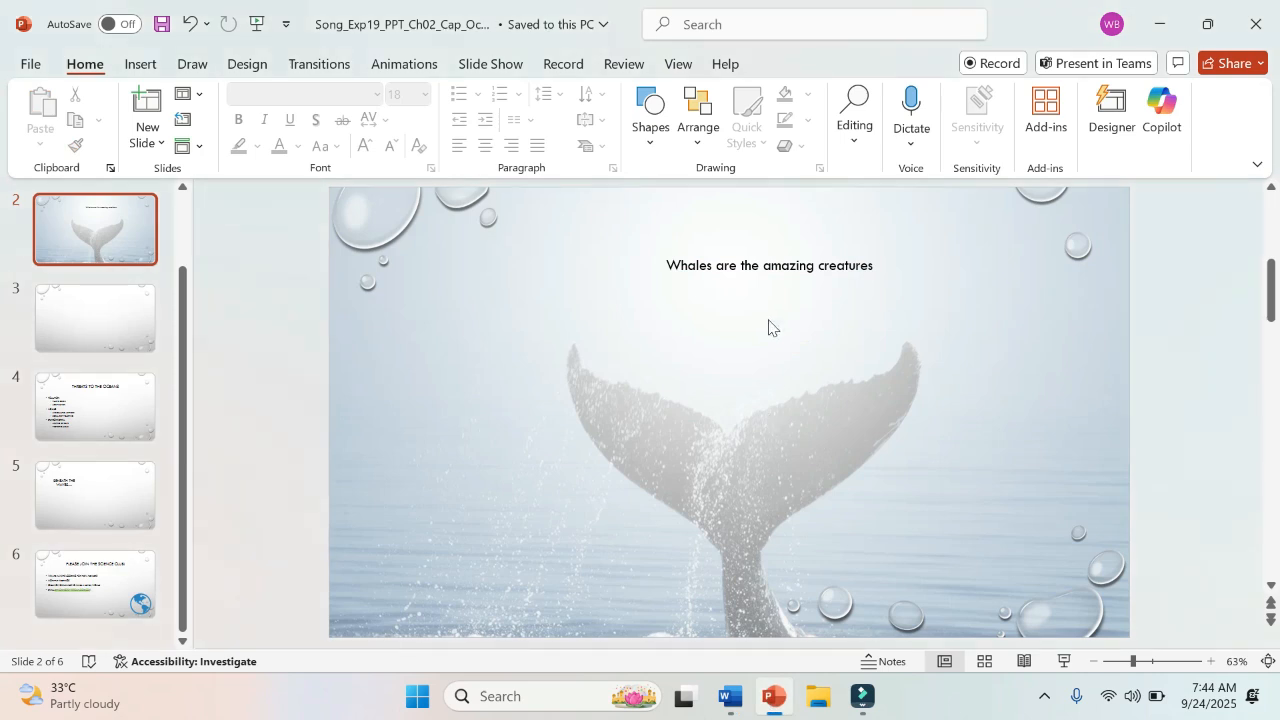
{"action": "left_click", "coordinate": [758, 266]}
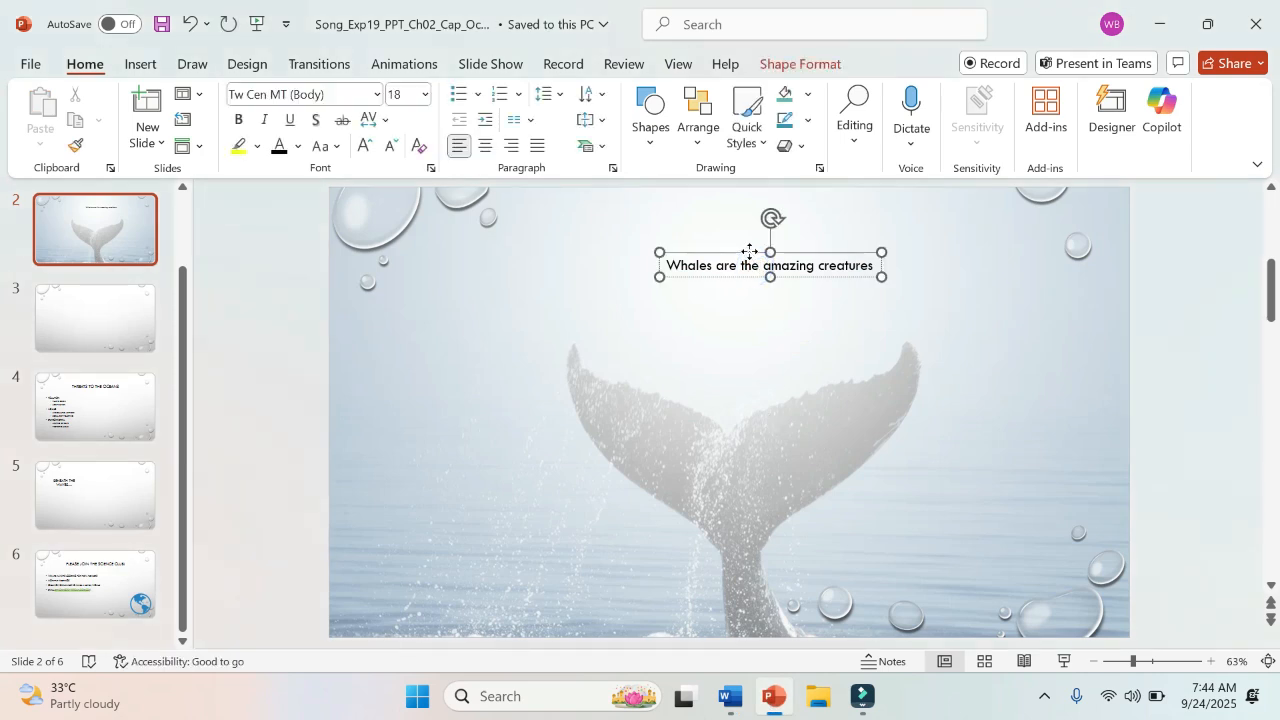